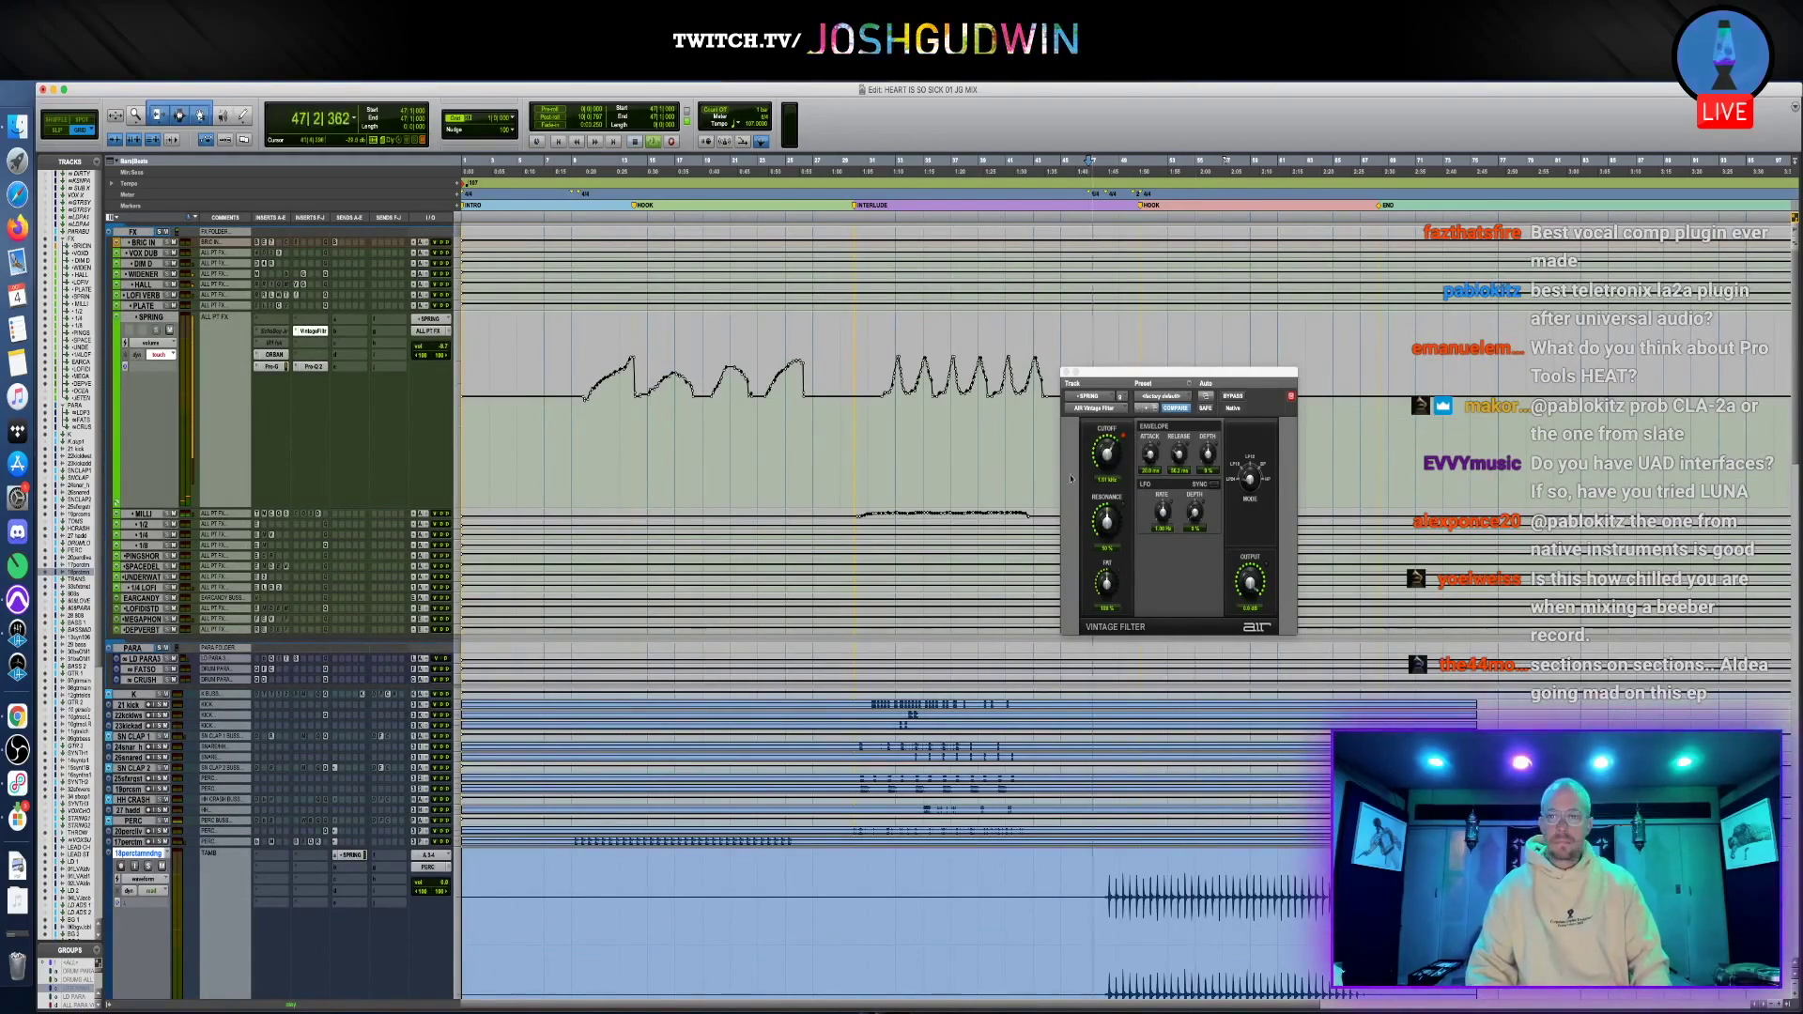
# Show the mixer, close the Pro-G gate's window and bring the other channels into view
pyautogui.press('super+equal')
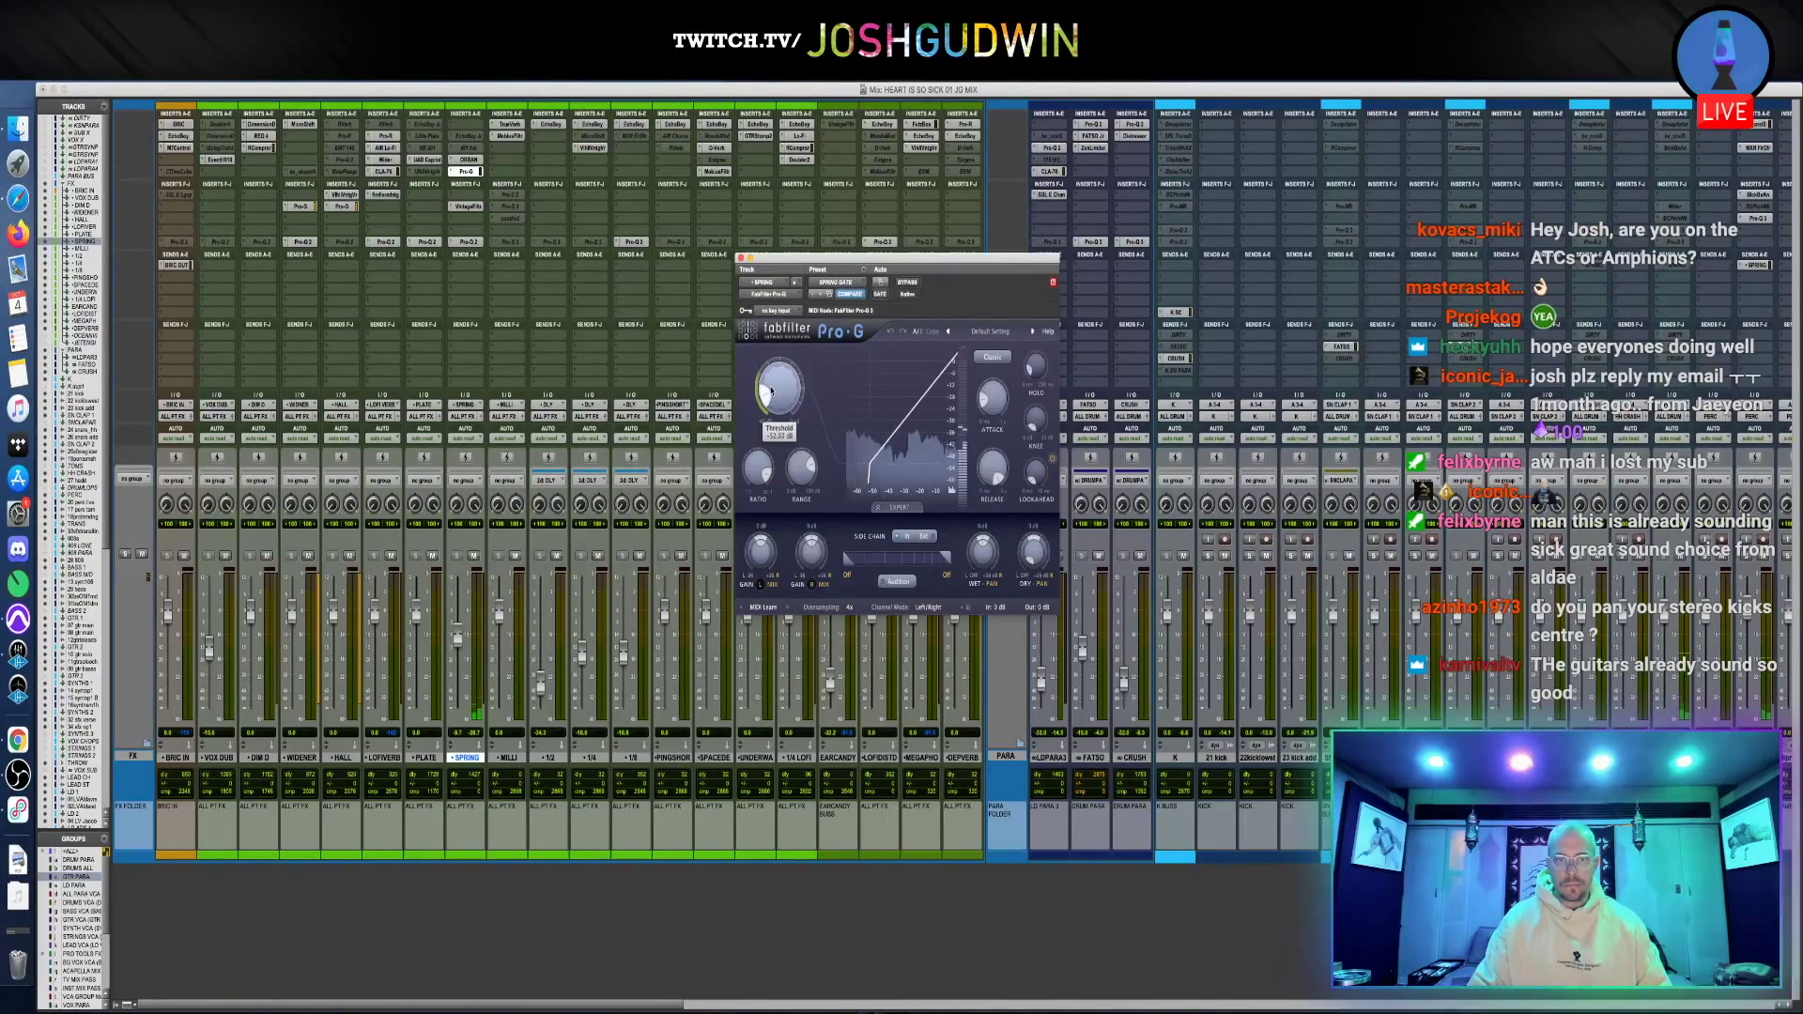
pyautogui.click(741, 256)
pyautogui.click(834, 1007)
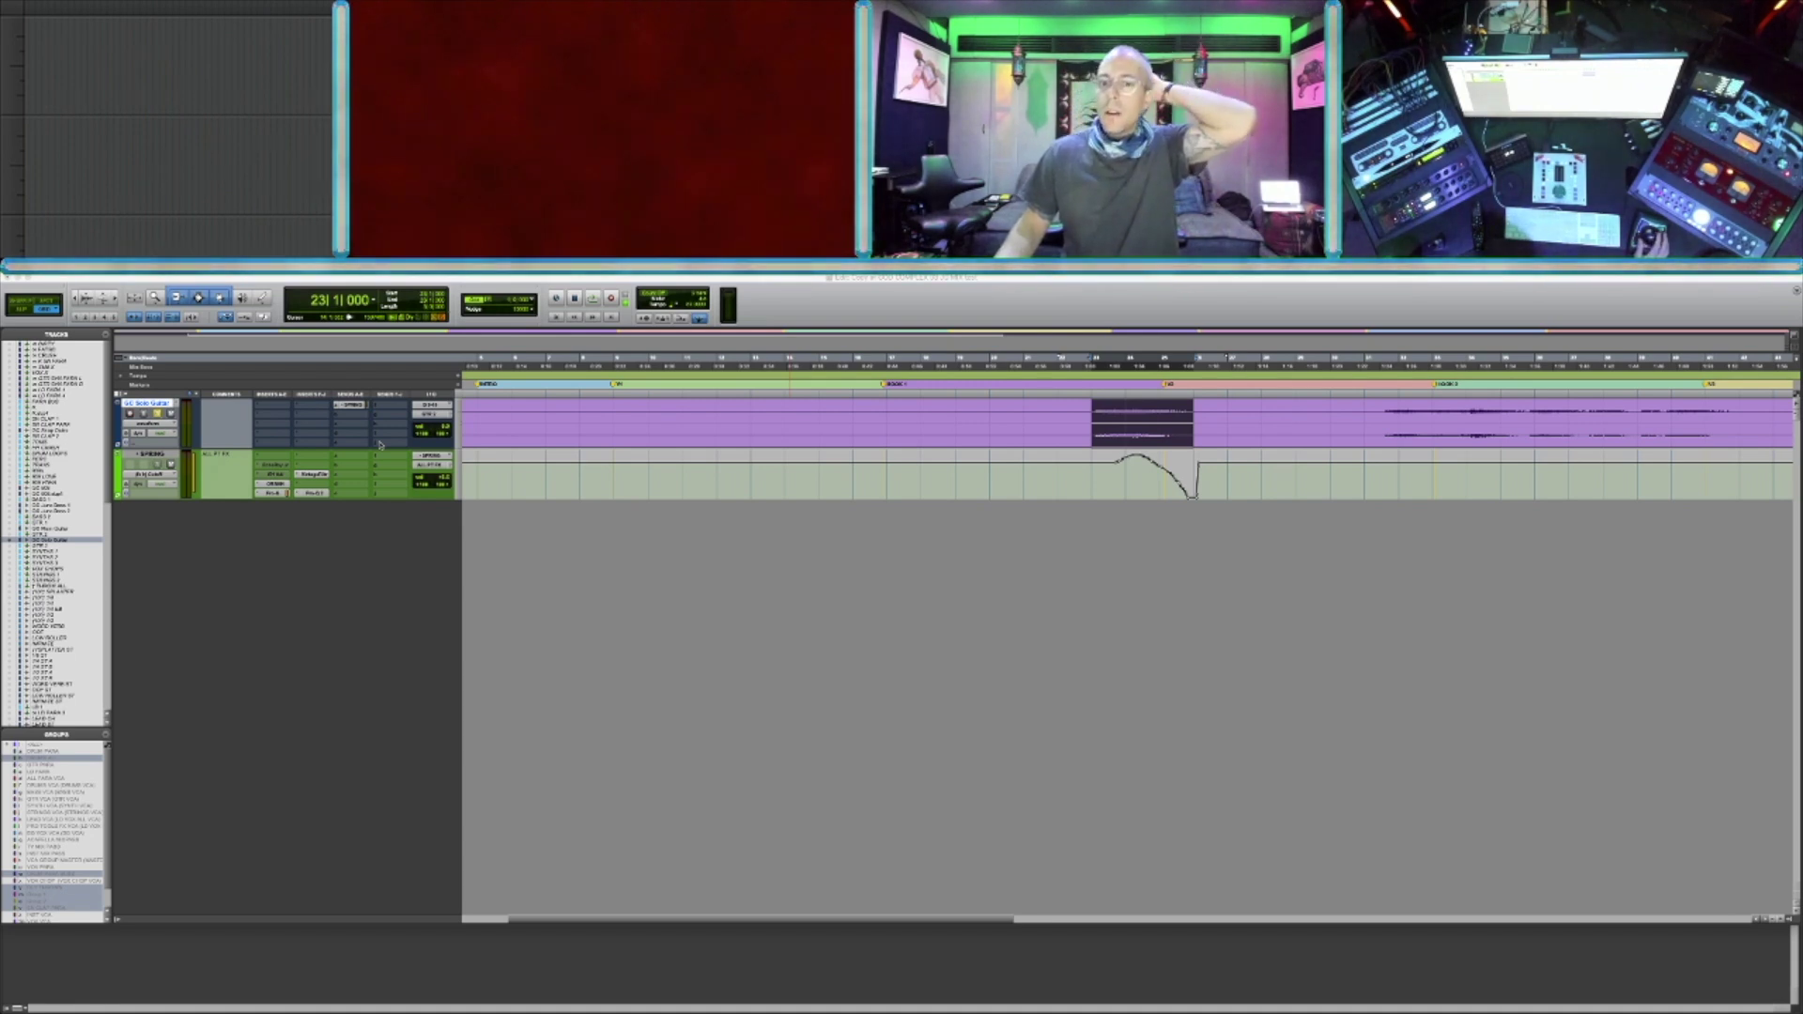
# Open the purple audio track's SPRING send and the SPRING return's Vintage Filter, and play the selected passage to hear the filter automation
pyautogui.click(350, 404)
pyautogui.moveTo(897, 670); pyautogui.dragTo(1265, 510)
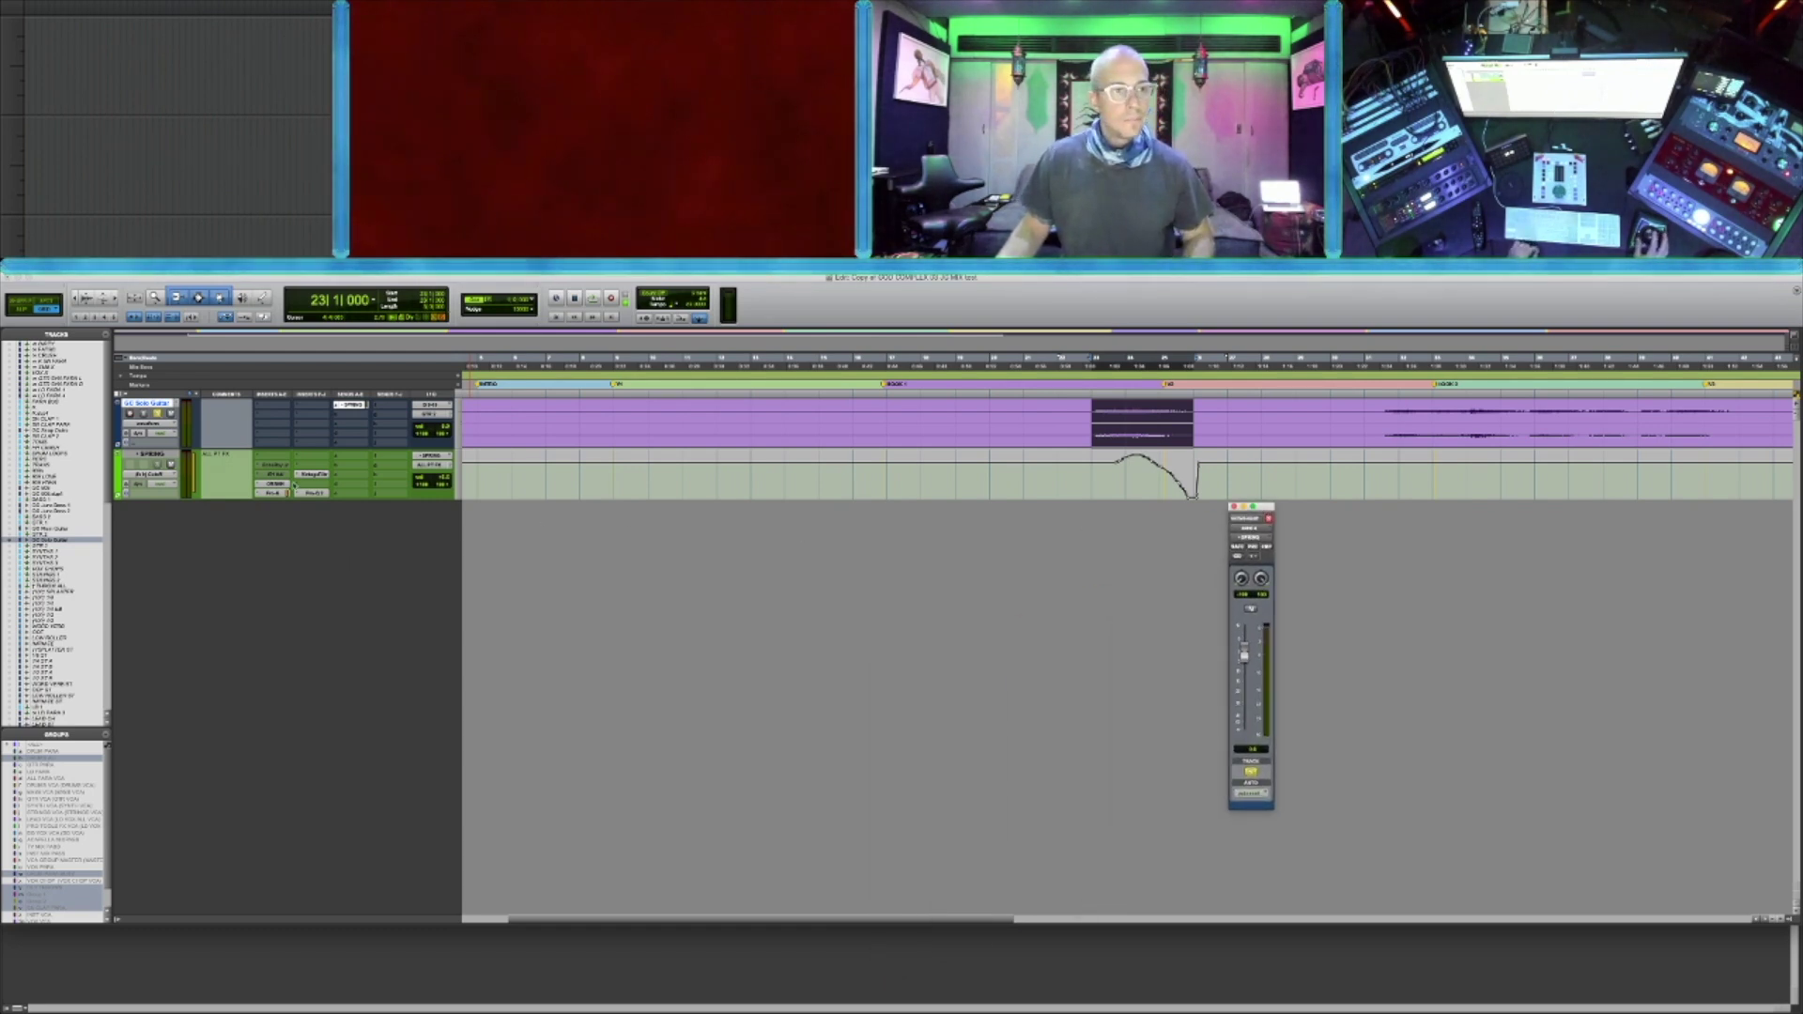
pyautogui.click(279, 491)
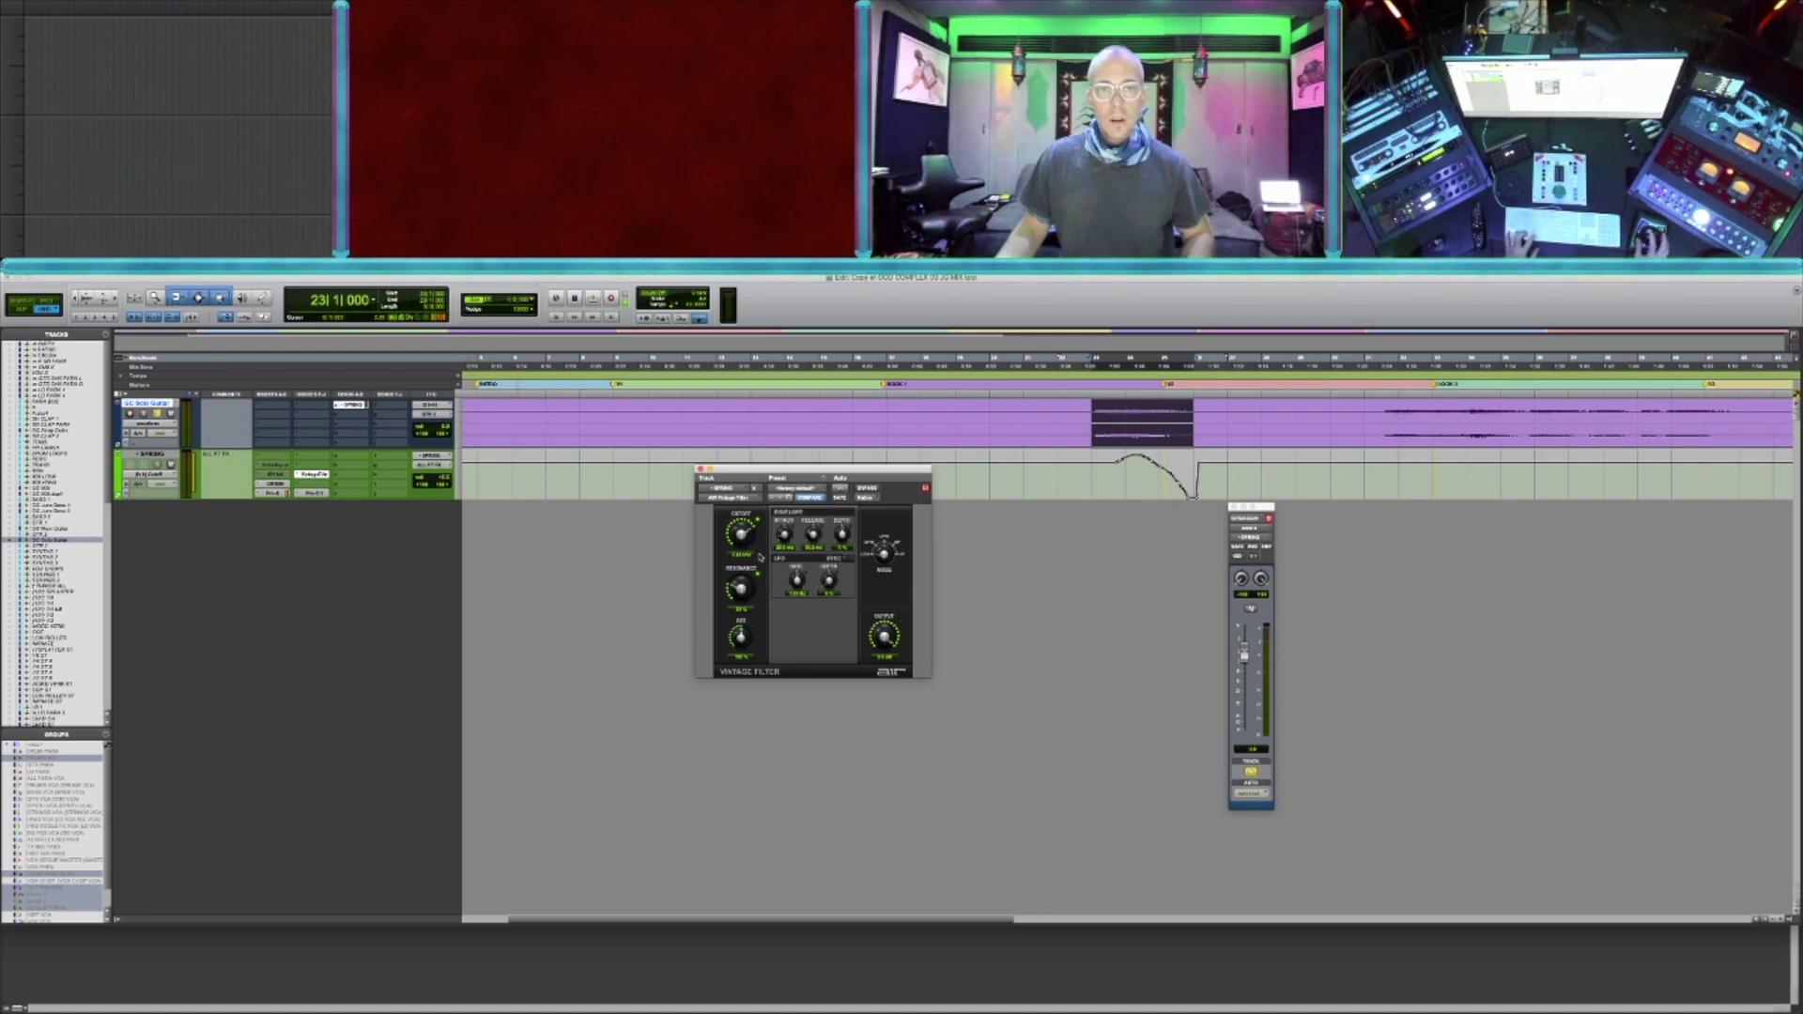
pyautogui.press('space')
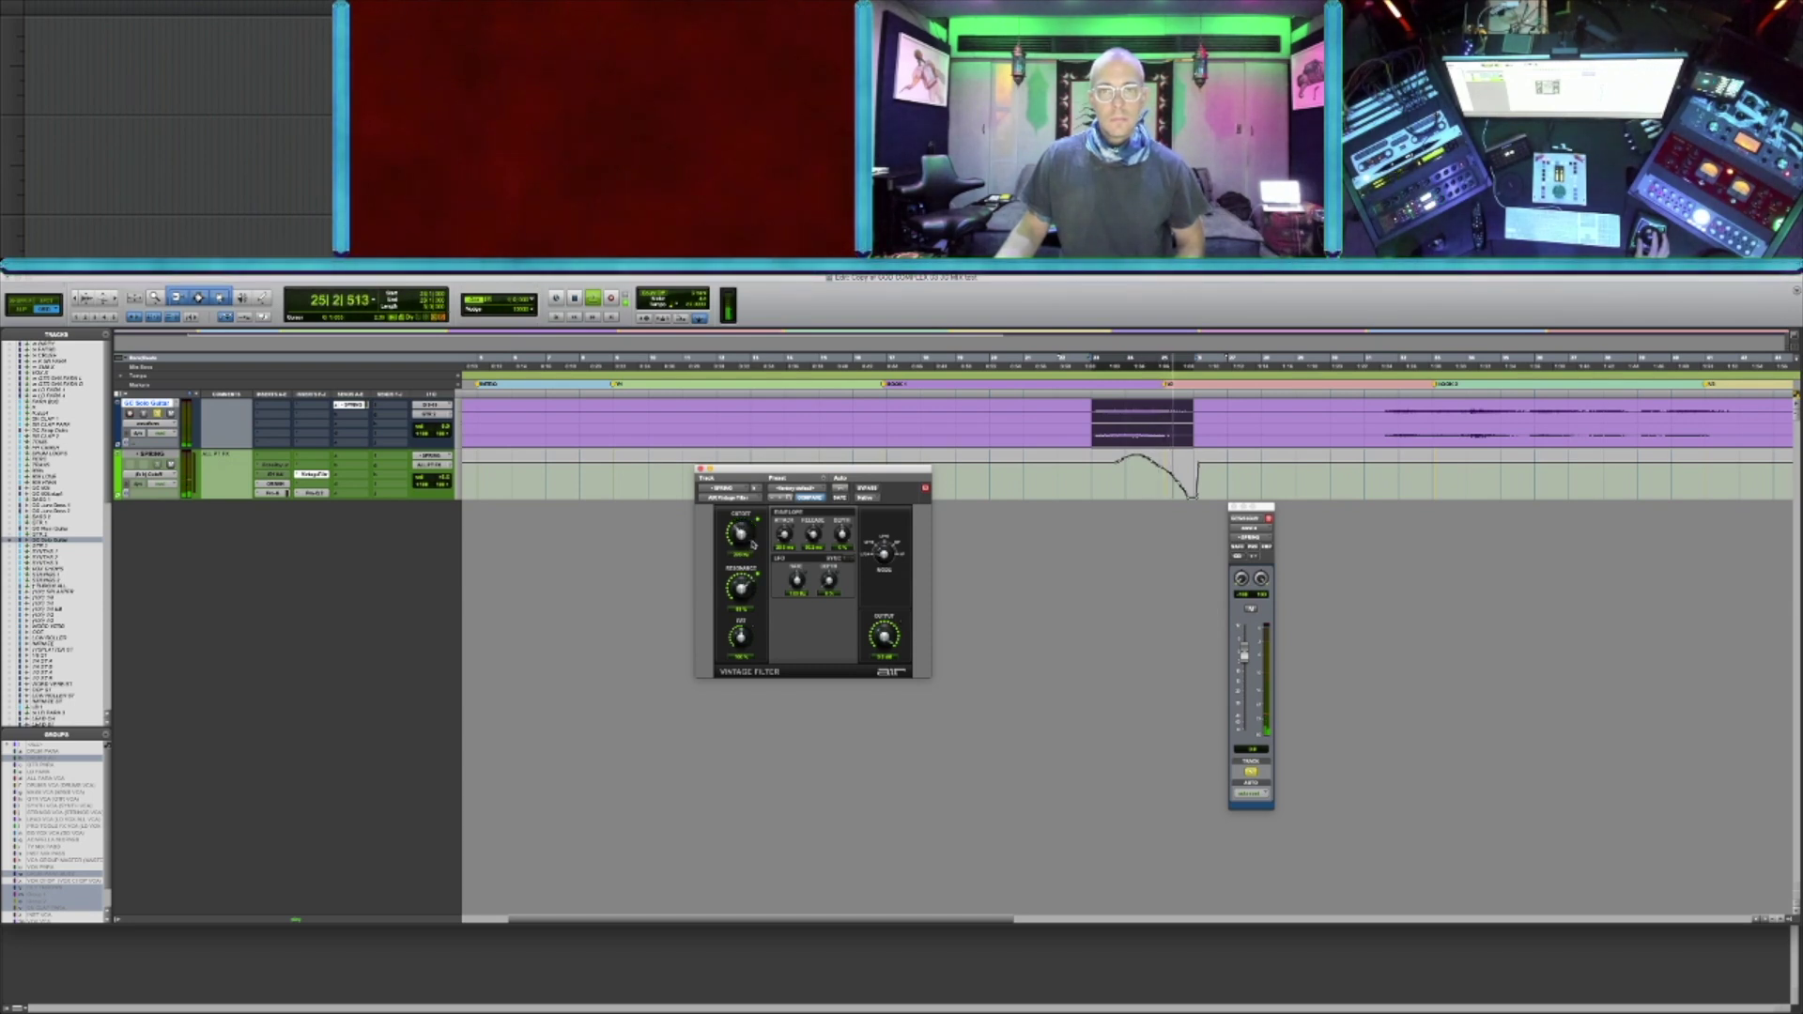
pyautogui.press('space')
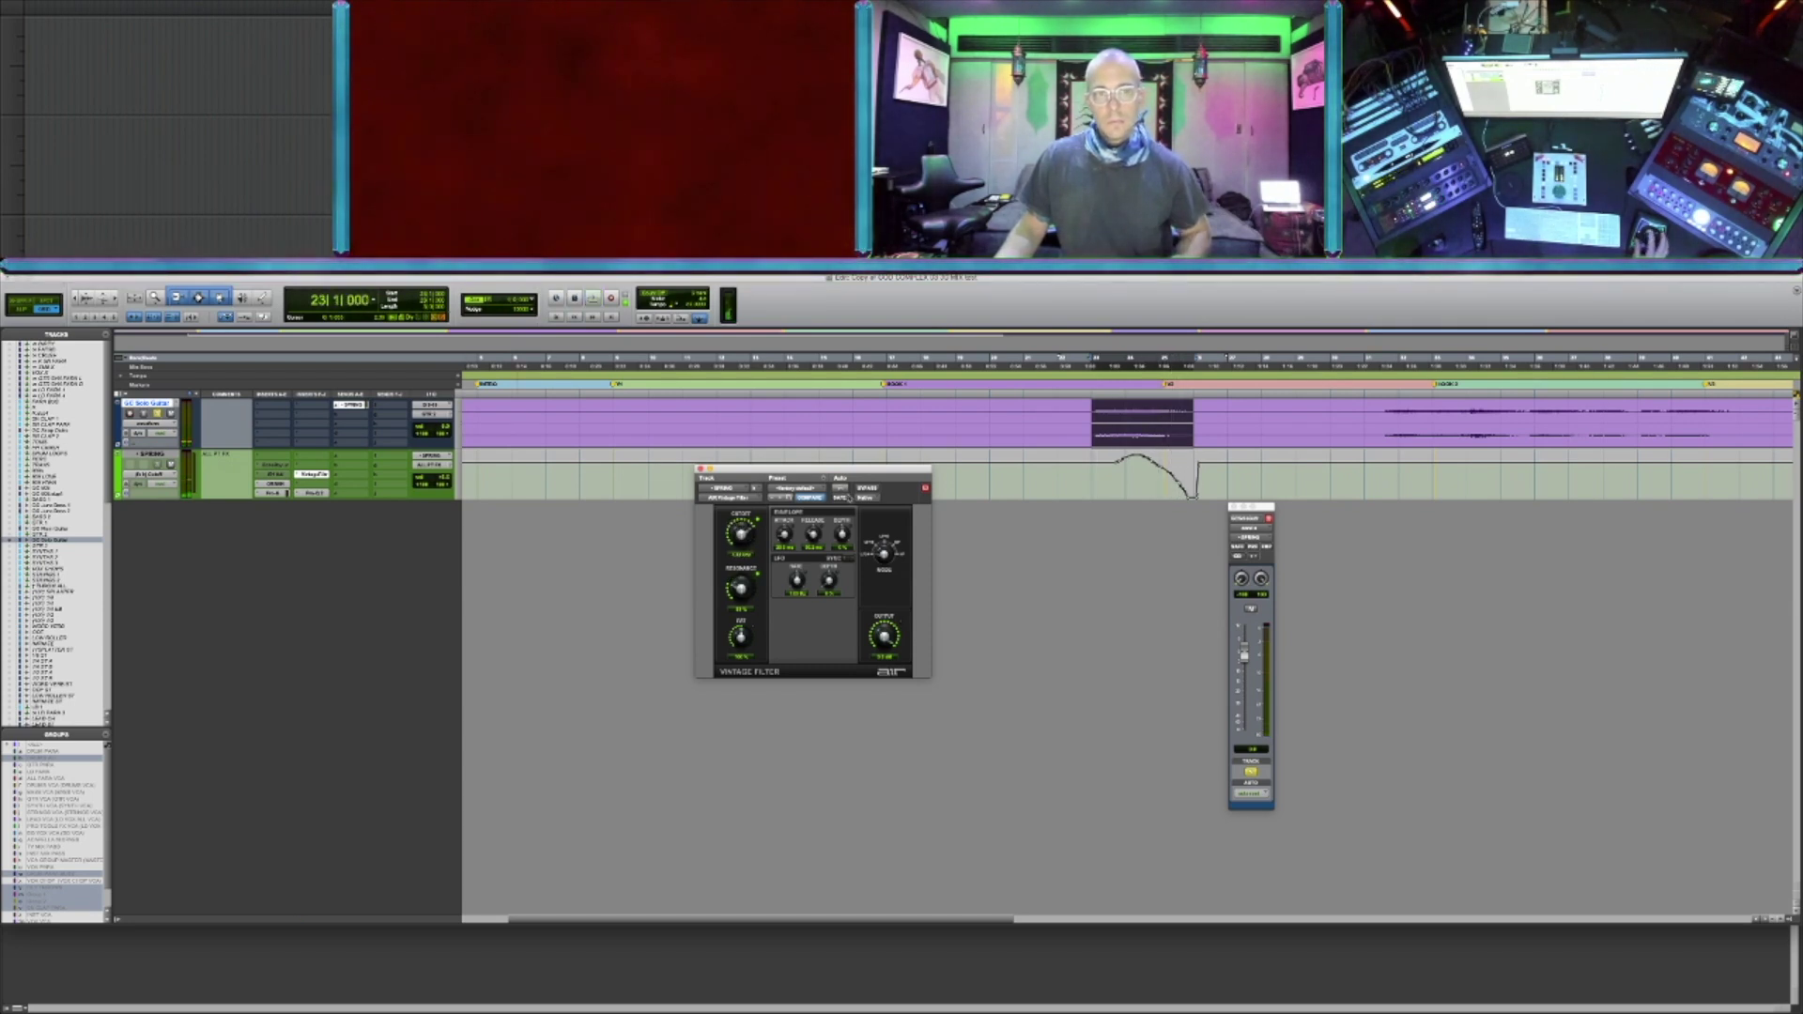
pyautogui.moveTo(1264, 508); pyautogui.dragTo(1162, 506)
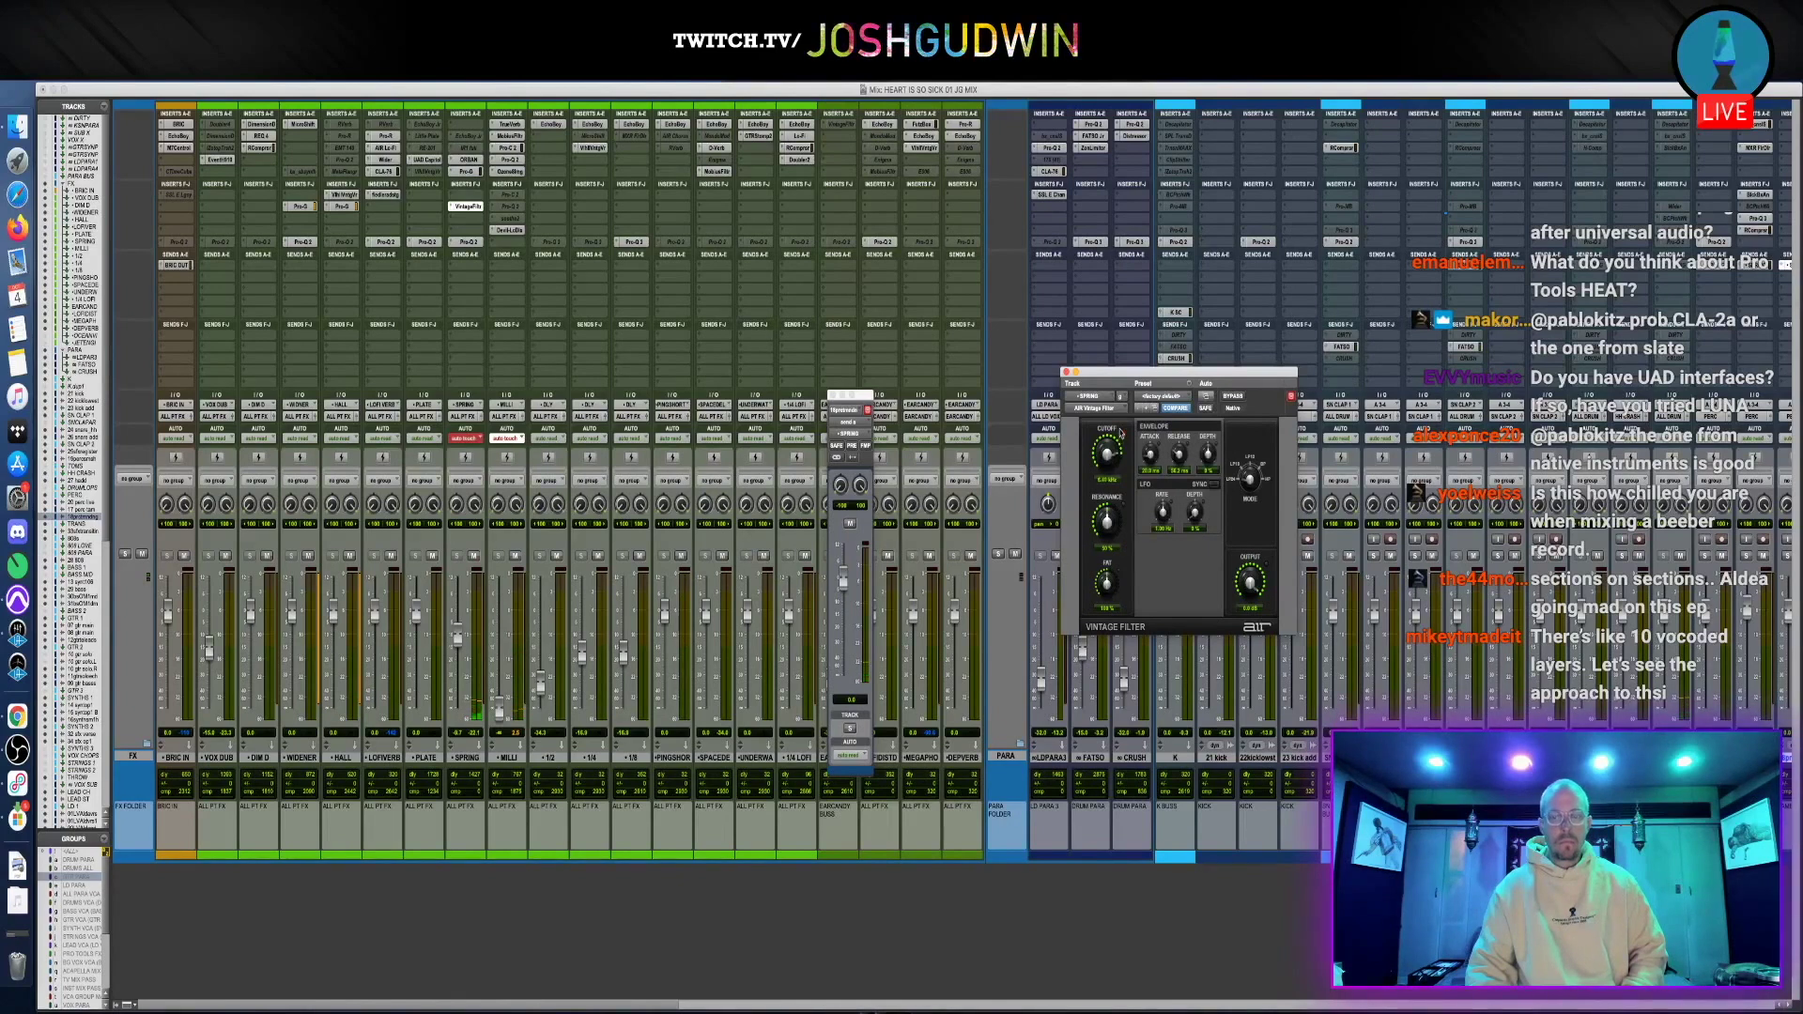
# Sweep the cutoff of the SPRING track's Vintage Filter during playback, and close the open plug-in windows
pyautogui.moveTo(1120, 428); pyautogui.dragTo(1122, 418)
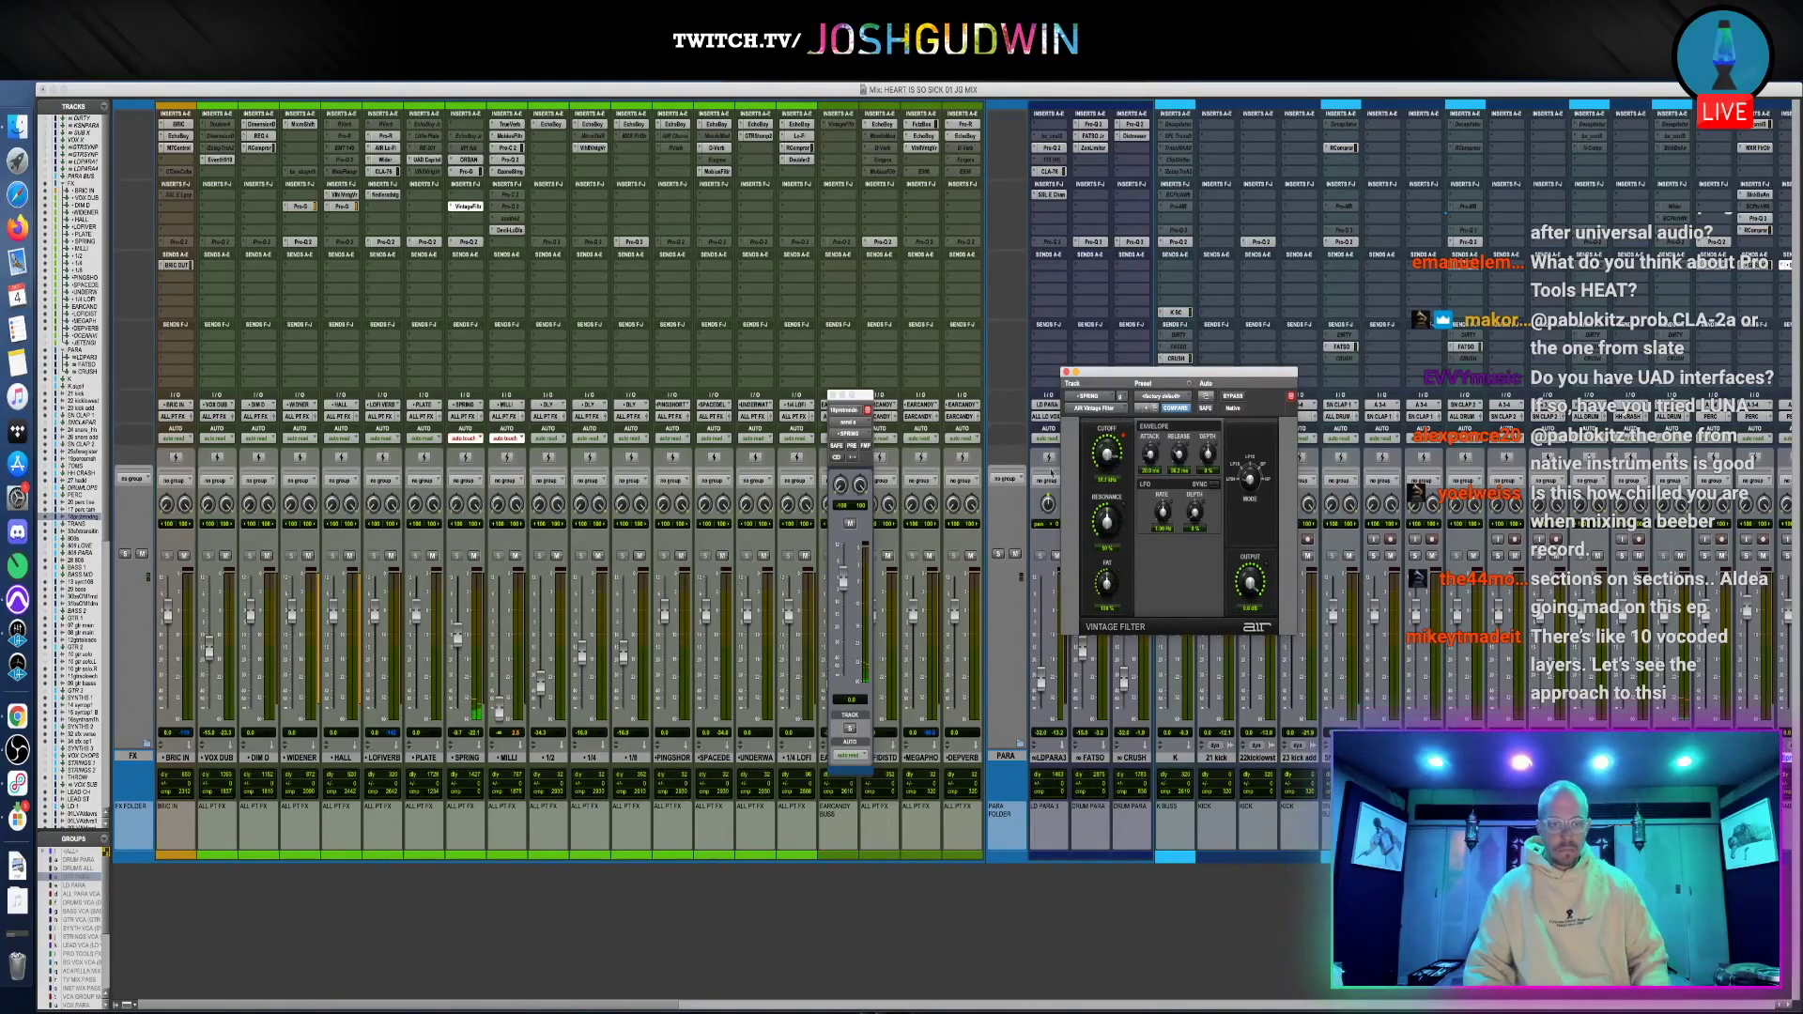
pyautogui.press('super+equal')
pyautogui.press('ctrl+alt+super+w')
pyautogui.press('space')
pyautogui.click(1109, 409)
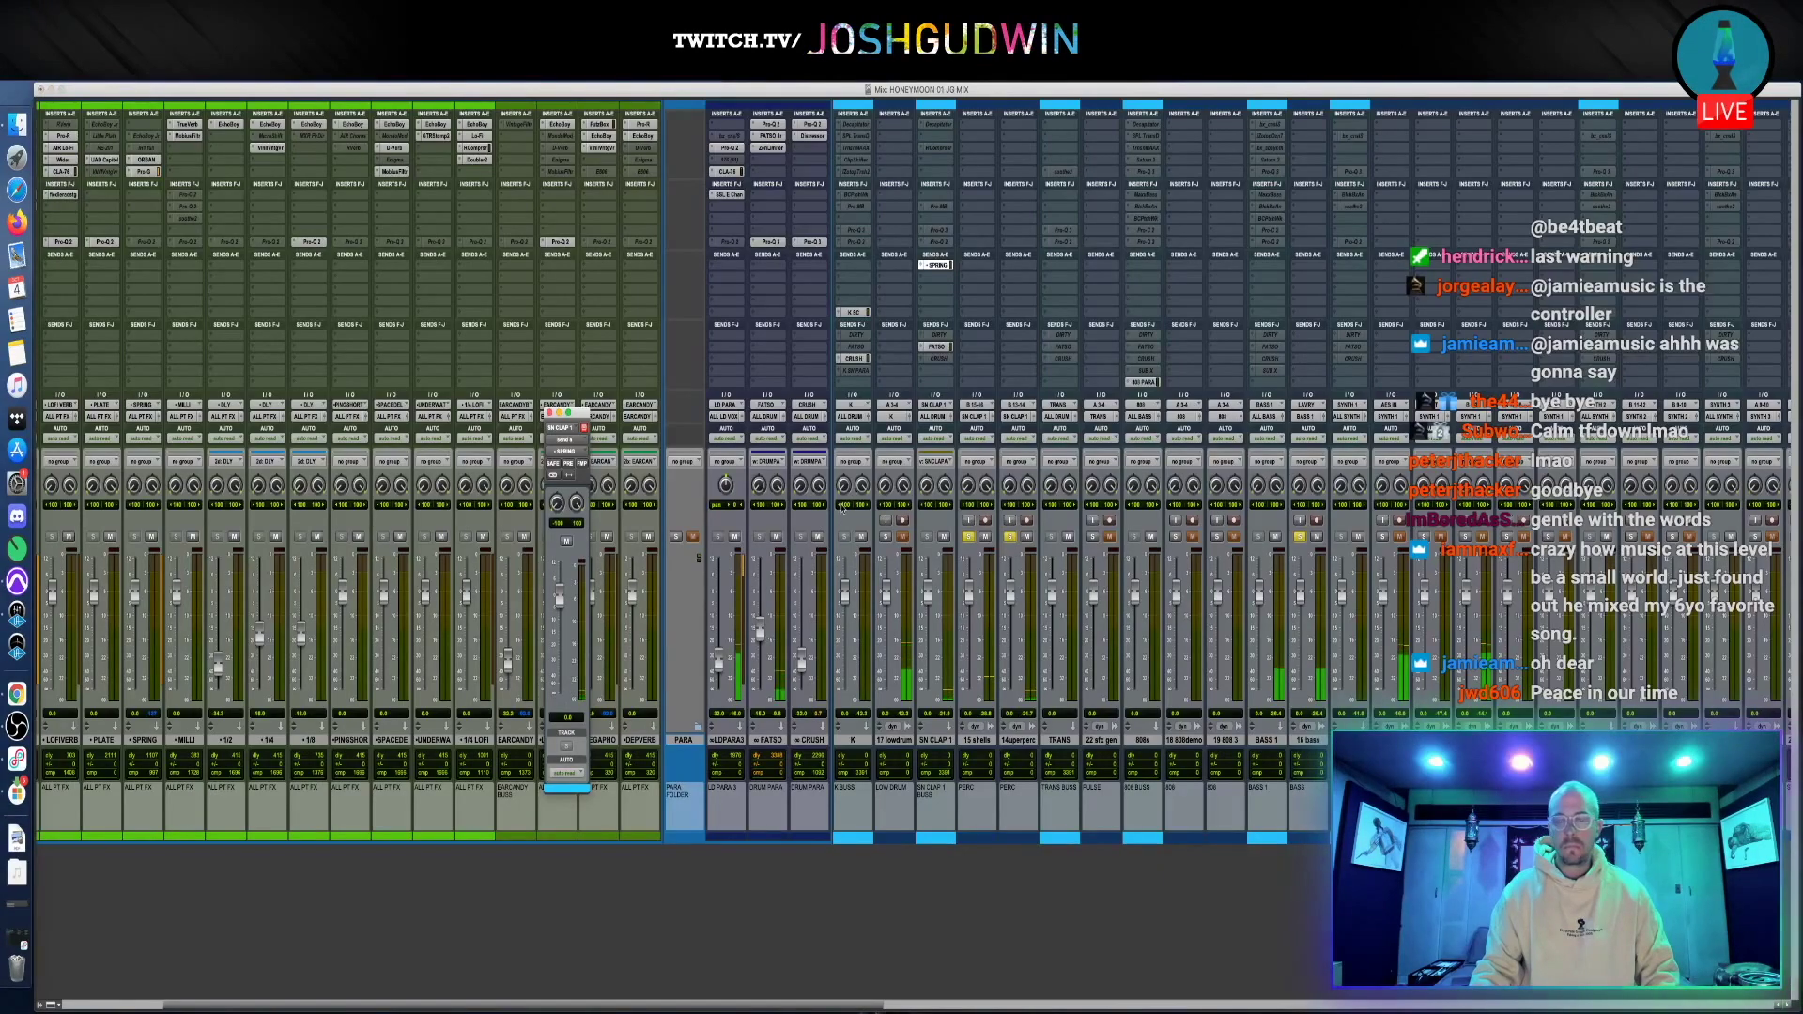
# Adjust the SN CLAP 1 send level to SPRING, lower the threshold of the SPRING return's Pro-G gate and close the open windows
pyautogui.moveTo(560, 597); pyautogui.dragTo(564, 627)
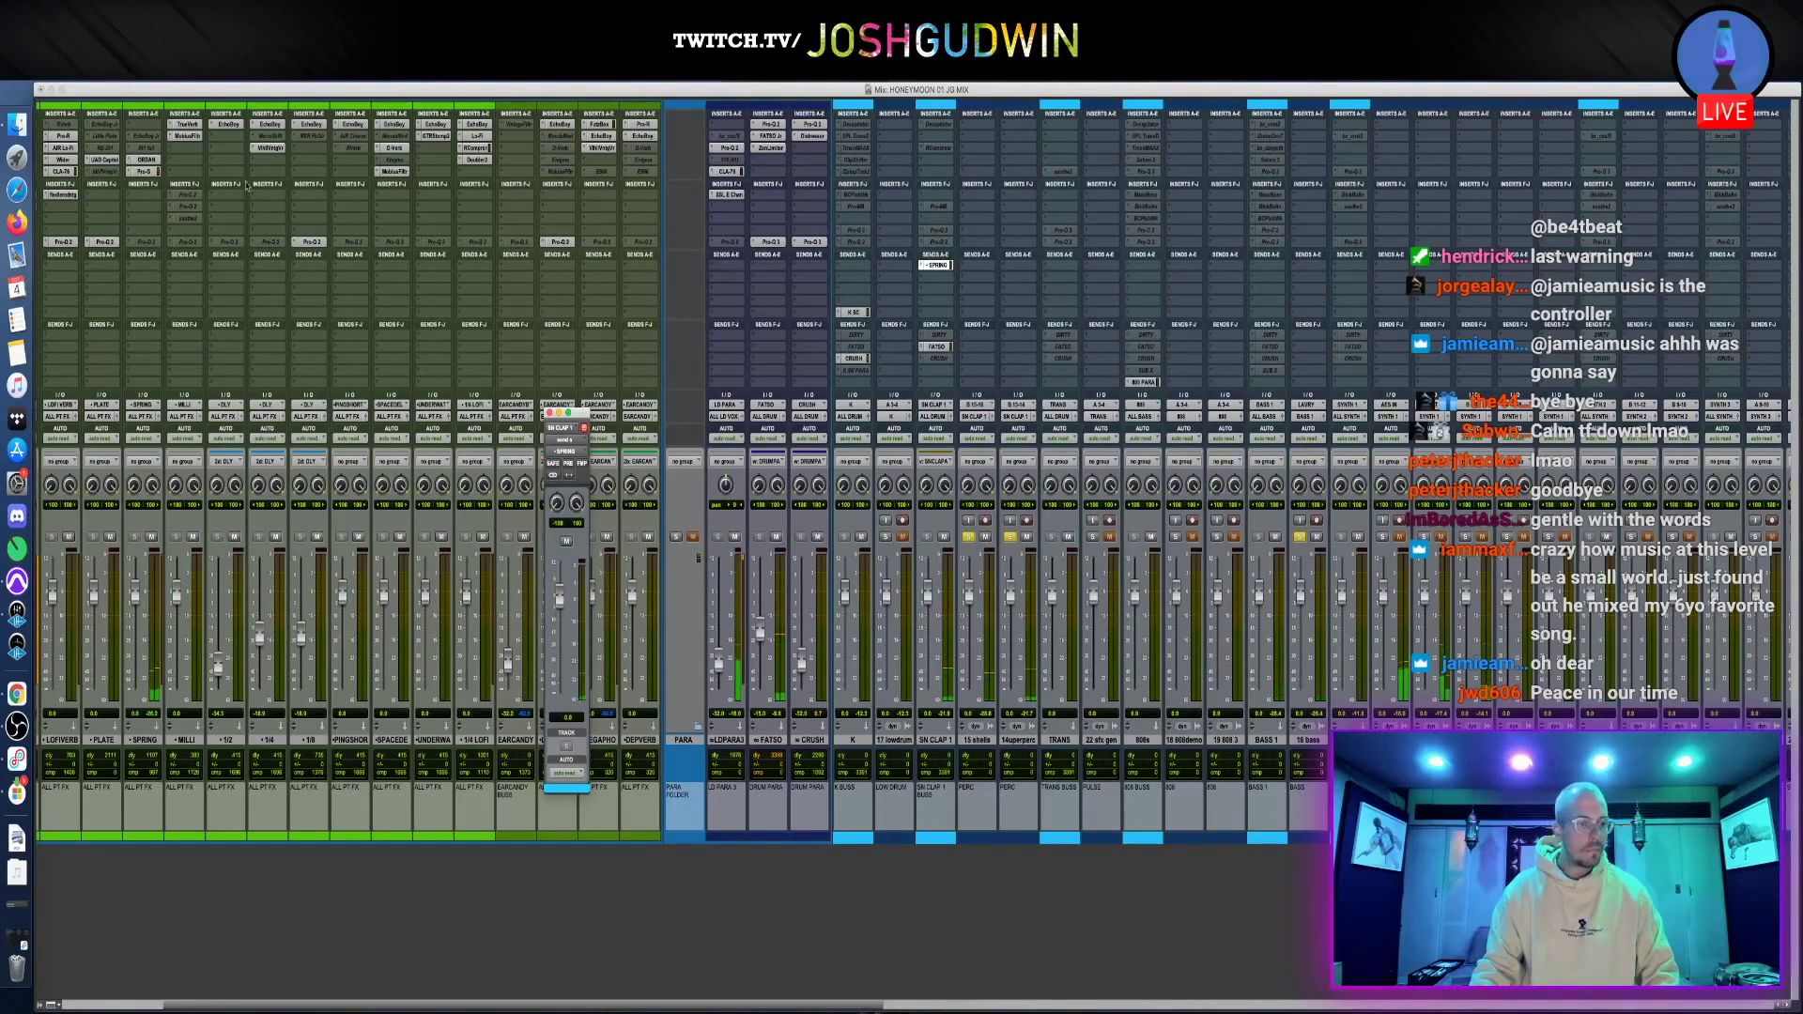
pyautogui.click(147, 172)
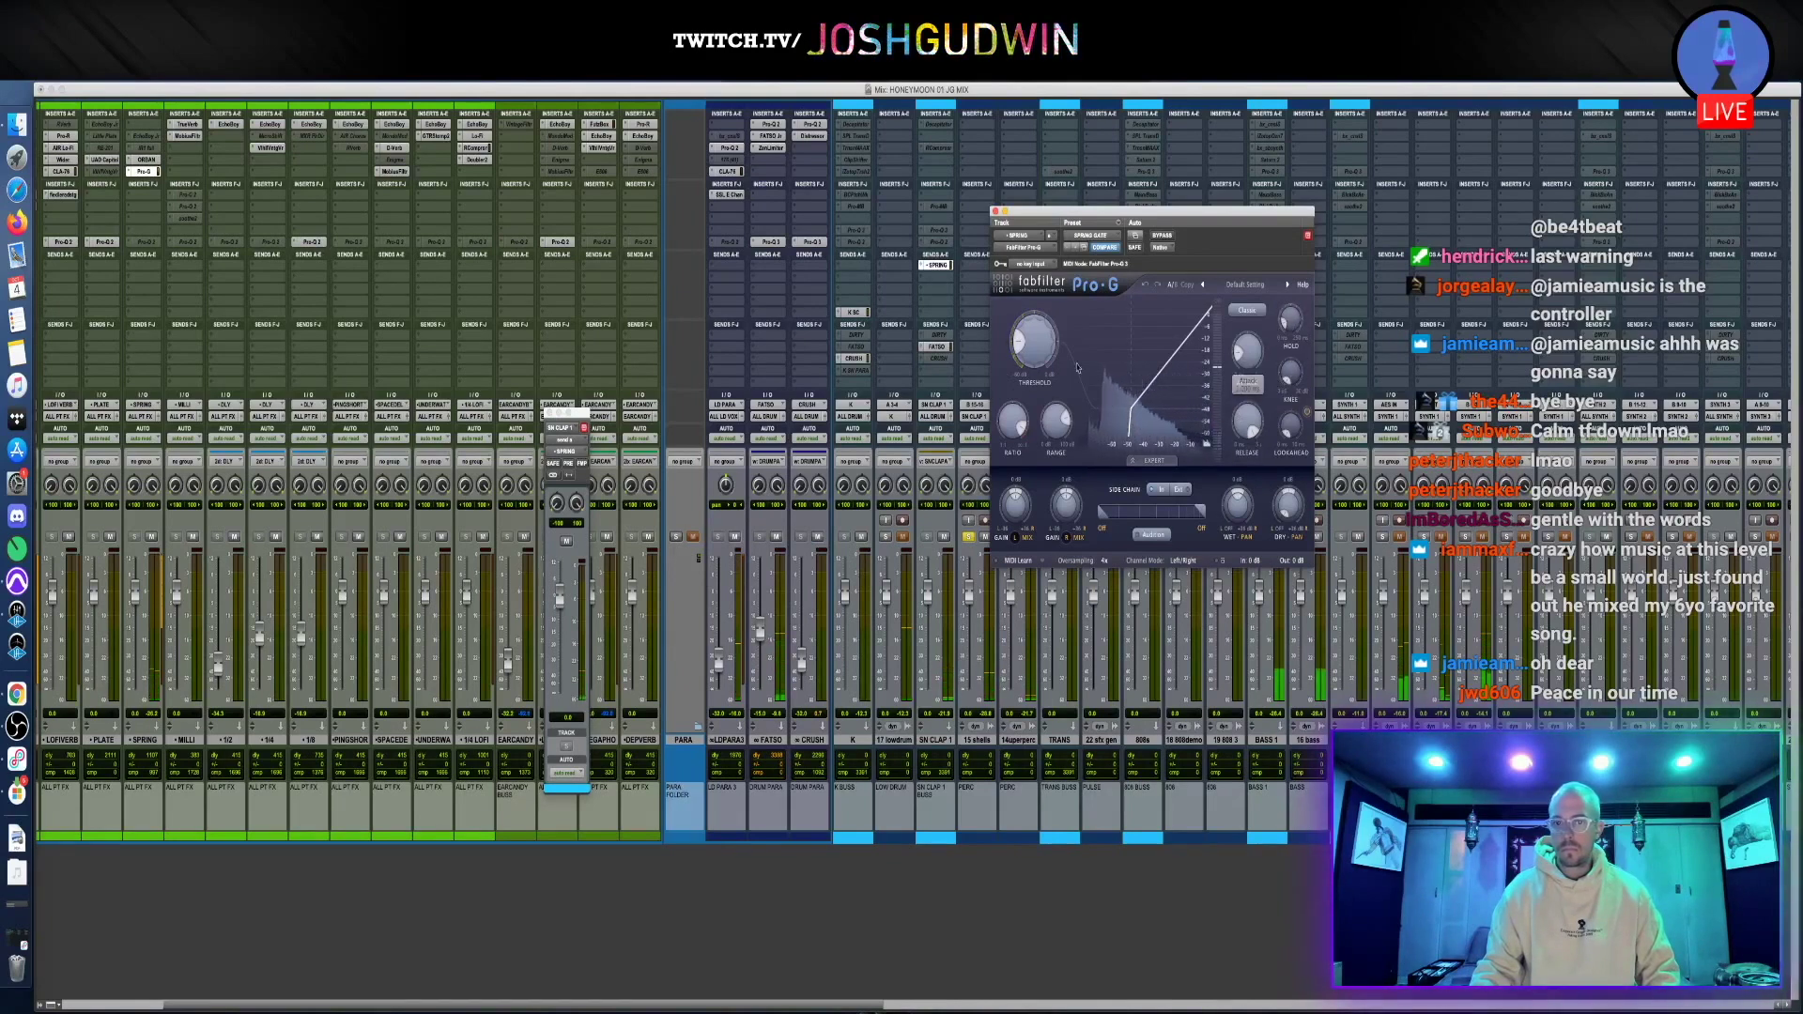
pyautogui.moveTo(1051, 359); pyautogui.dragTo(1048, 383)
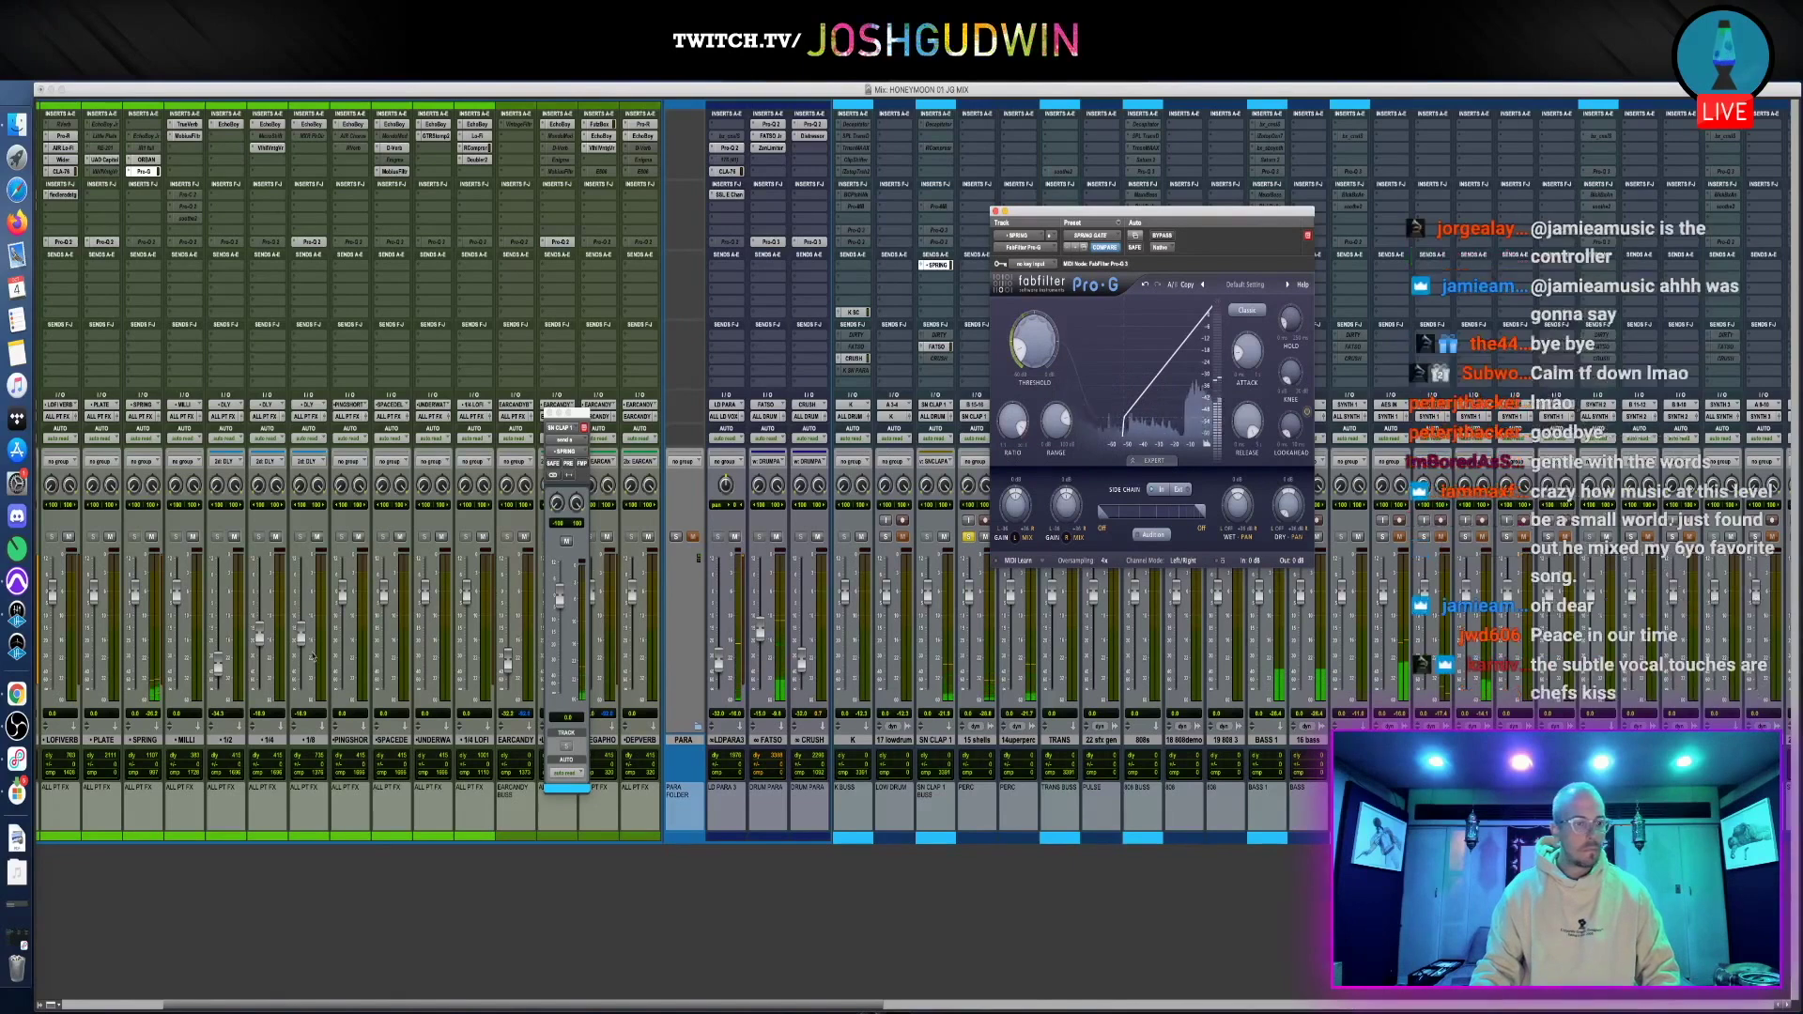
pyautogui.press('ctrl+alt+super+w')
# Solo another synth track beside the bass tracks and bring the remaining mixer channels into view
pyautogui.click(1384, 536)
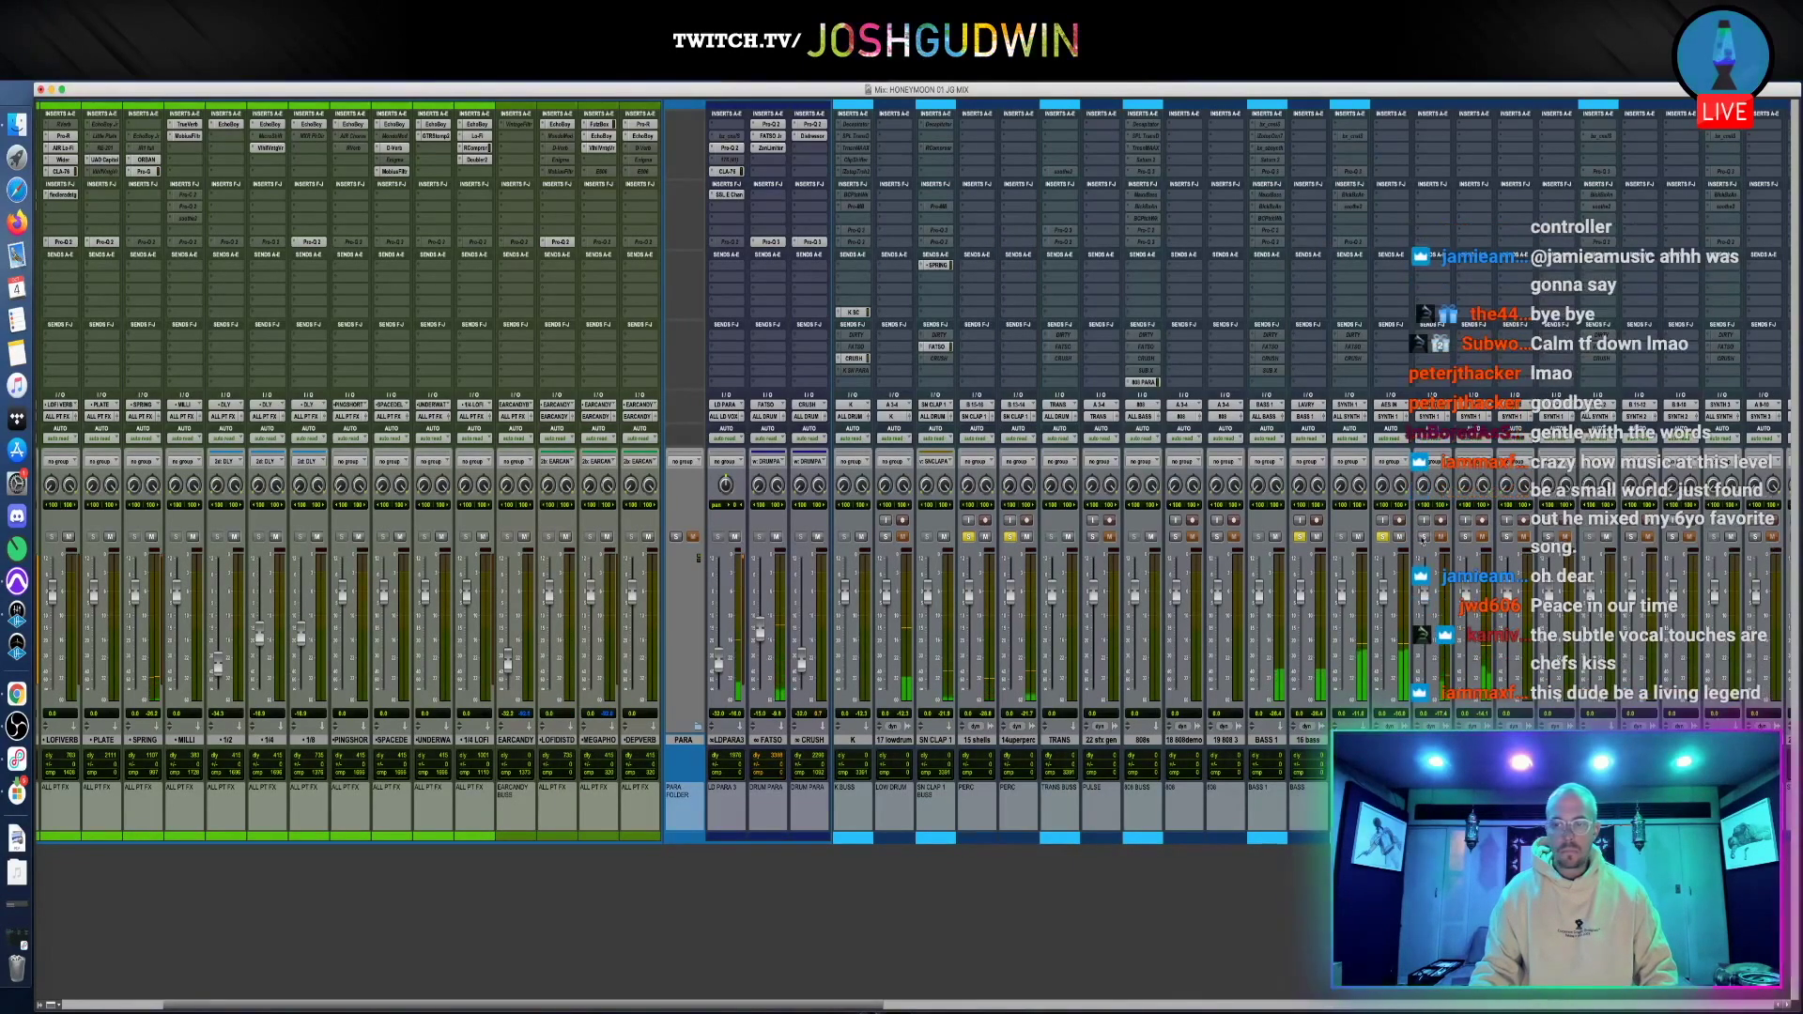
pyautogui.moveTo(633, 1011); pyautogui.dragTo(732, 1007)
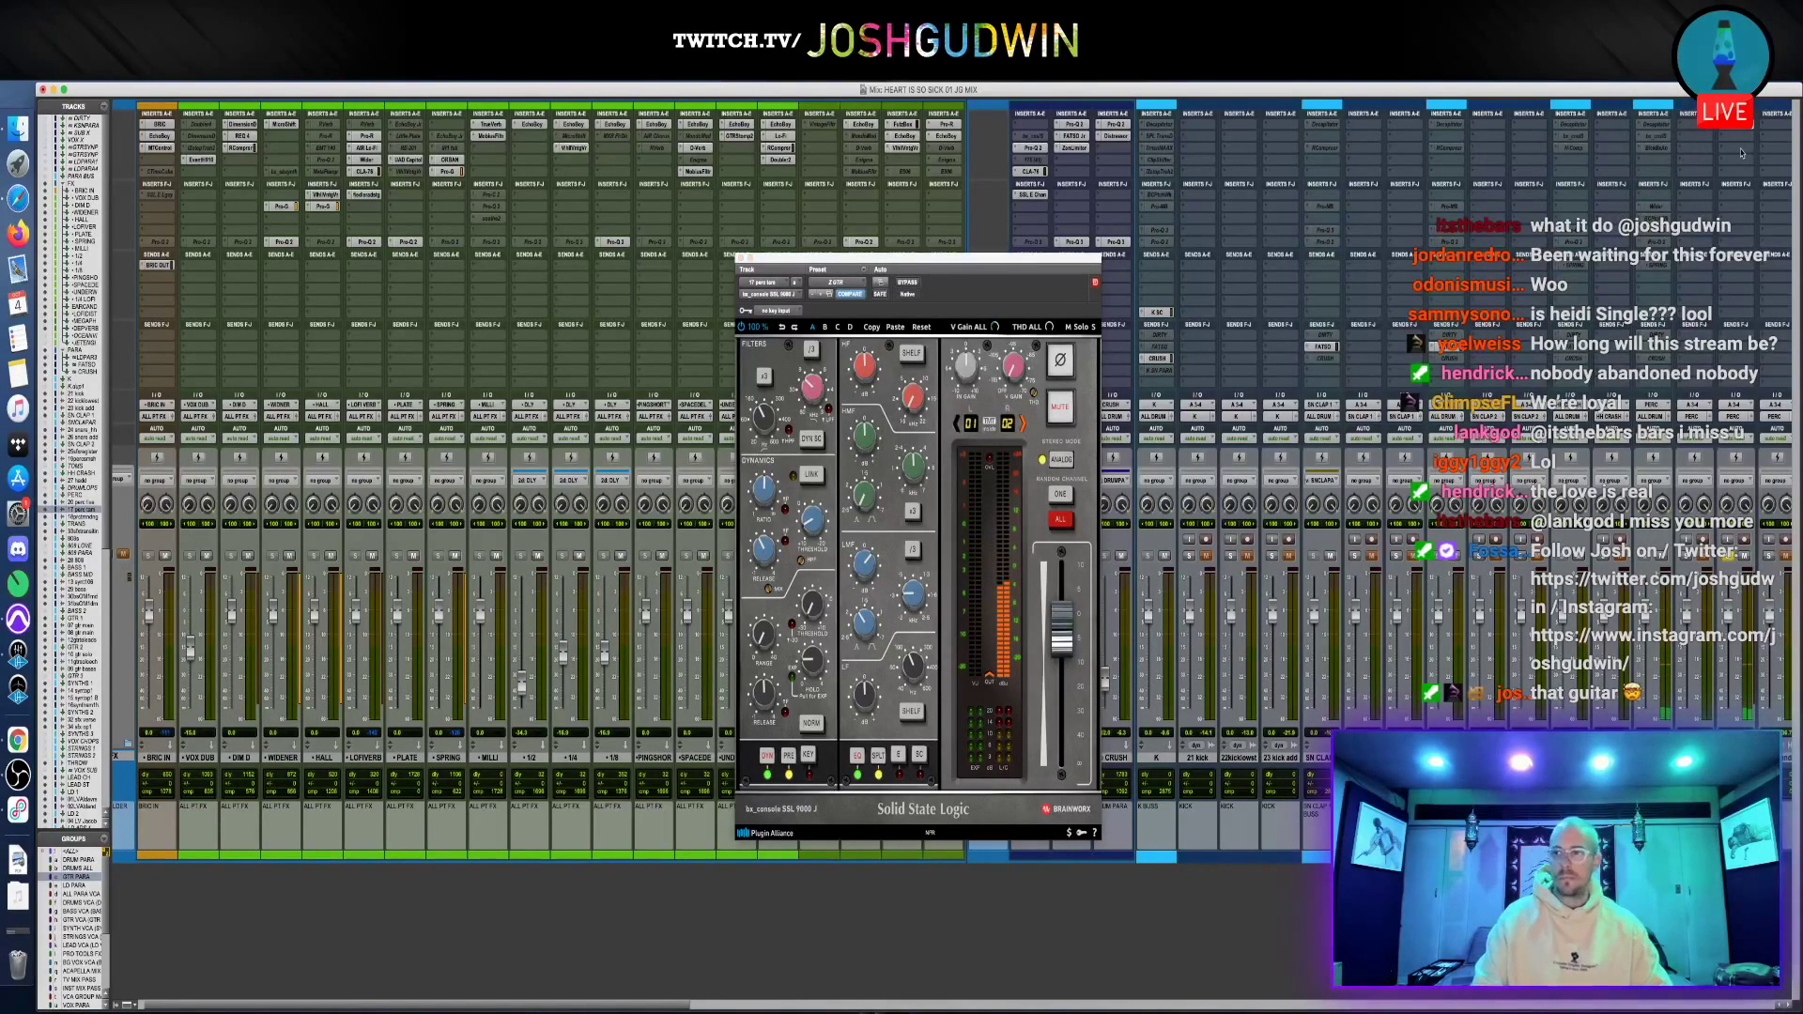
# Search the plug-ins for "flanger" and insert the MXR Flanger/Doubler on the percussion track
pyautogui.click(1740, 153)
pyautogui.write('flanger')
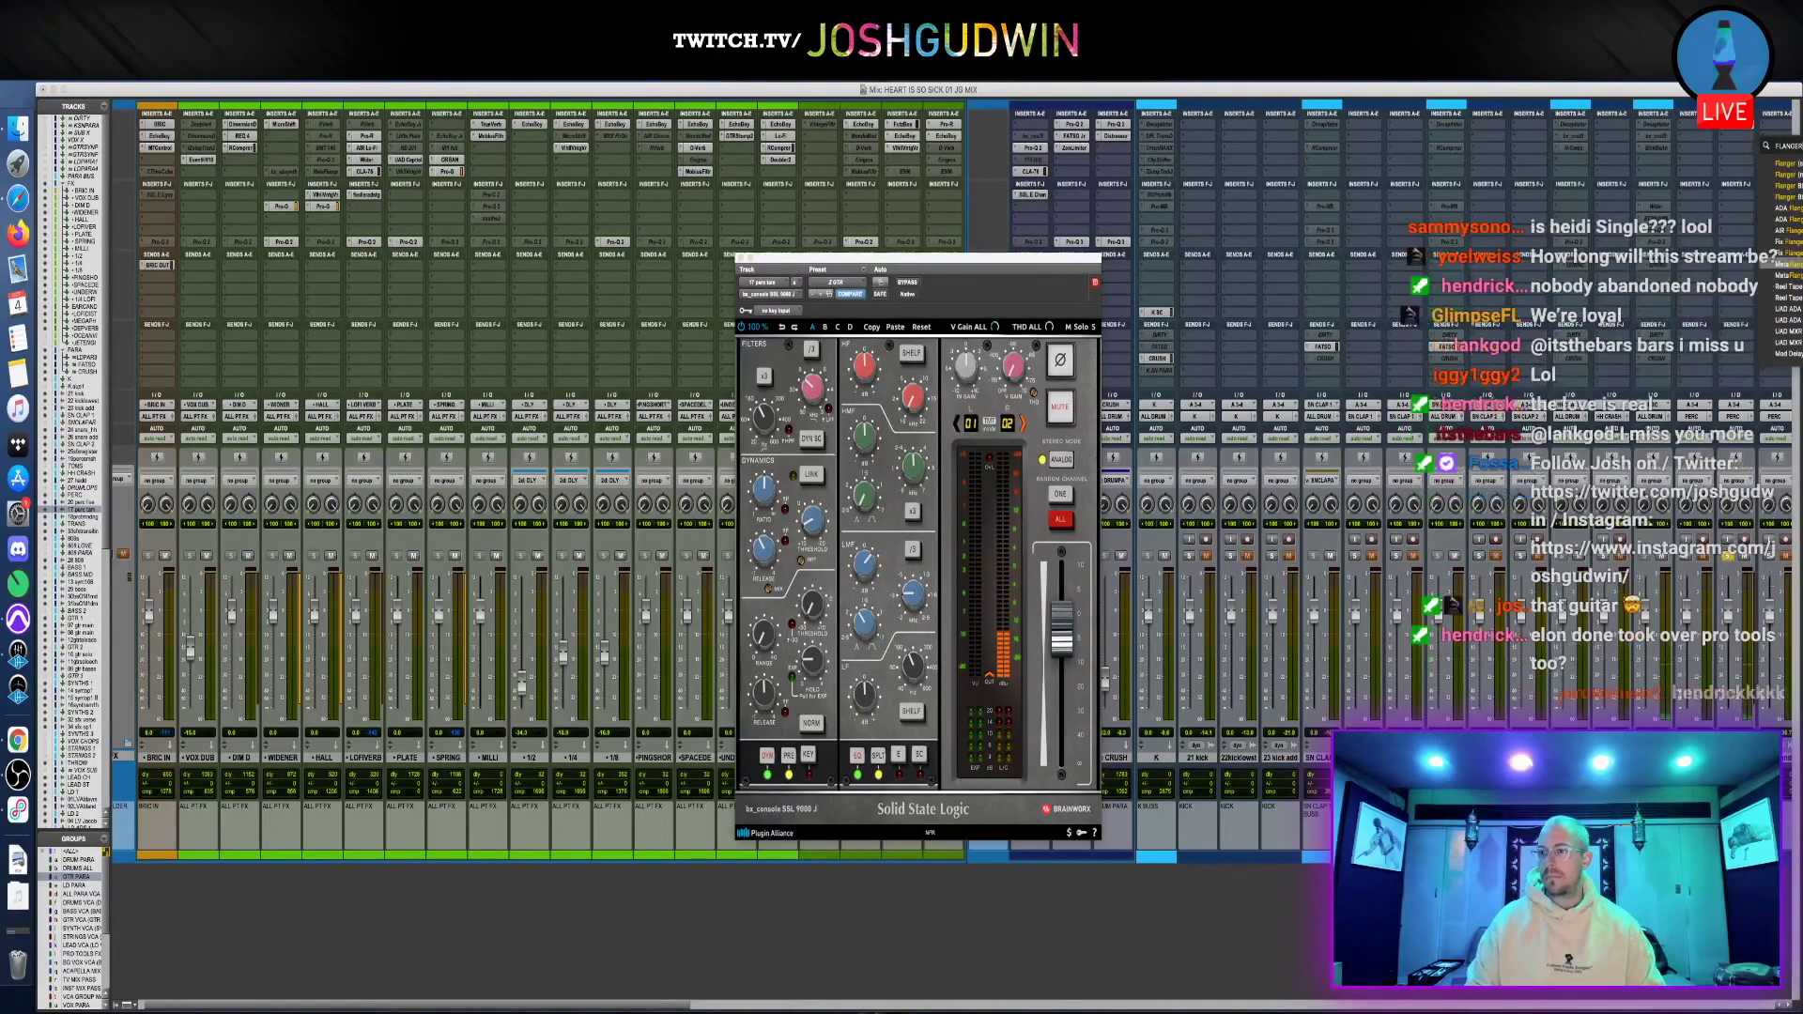
pyautogui.press('Return')
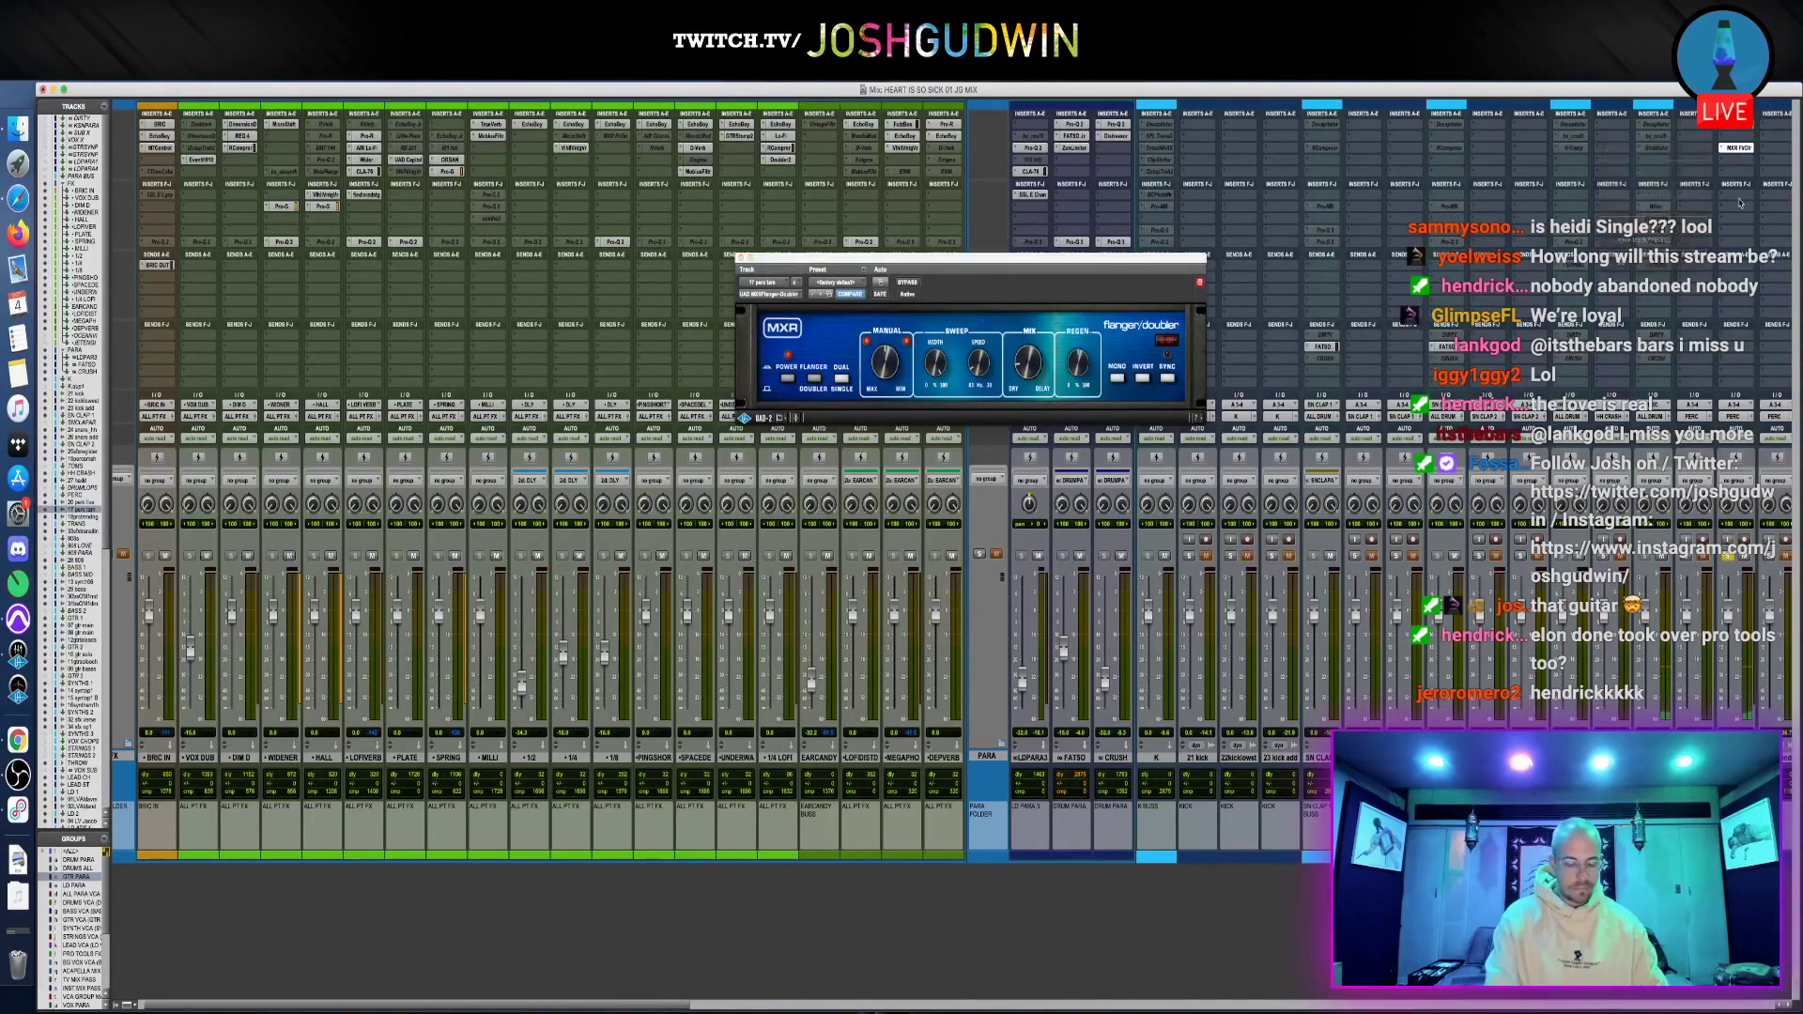
pyautogui.click(1739, 202)
pyautogui.write('doub')
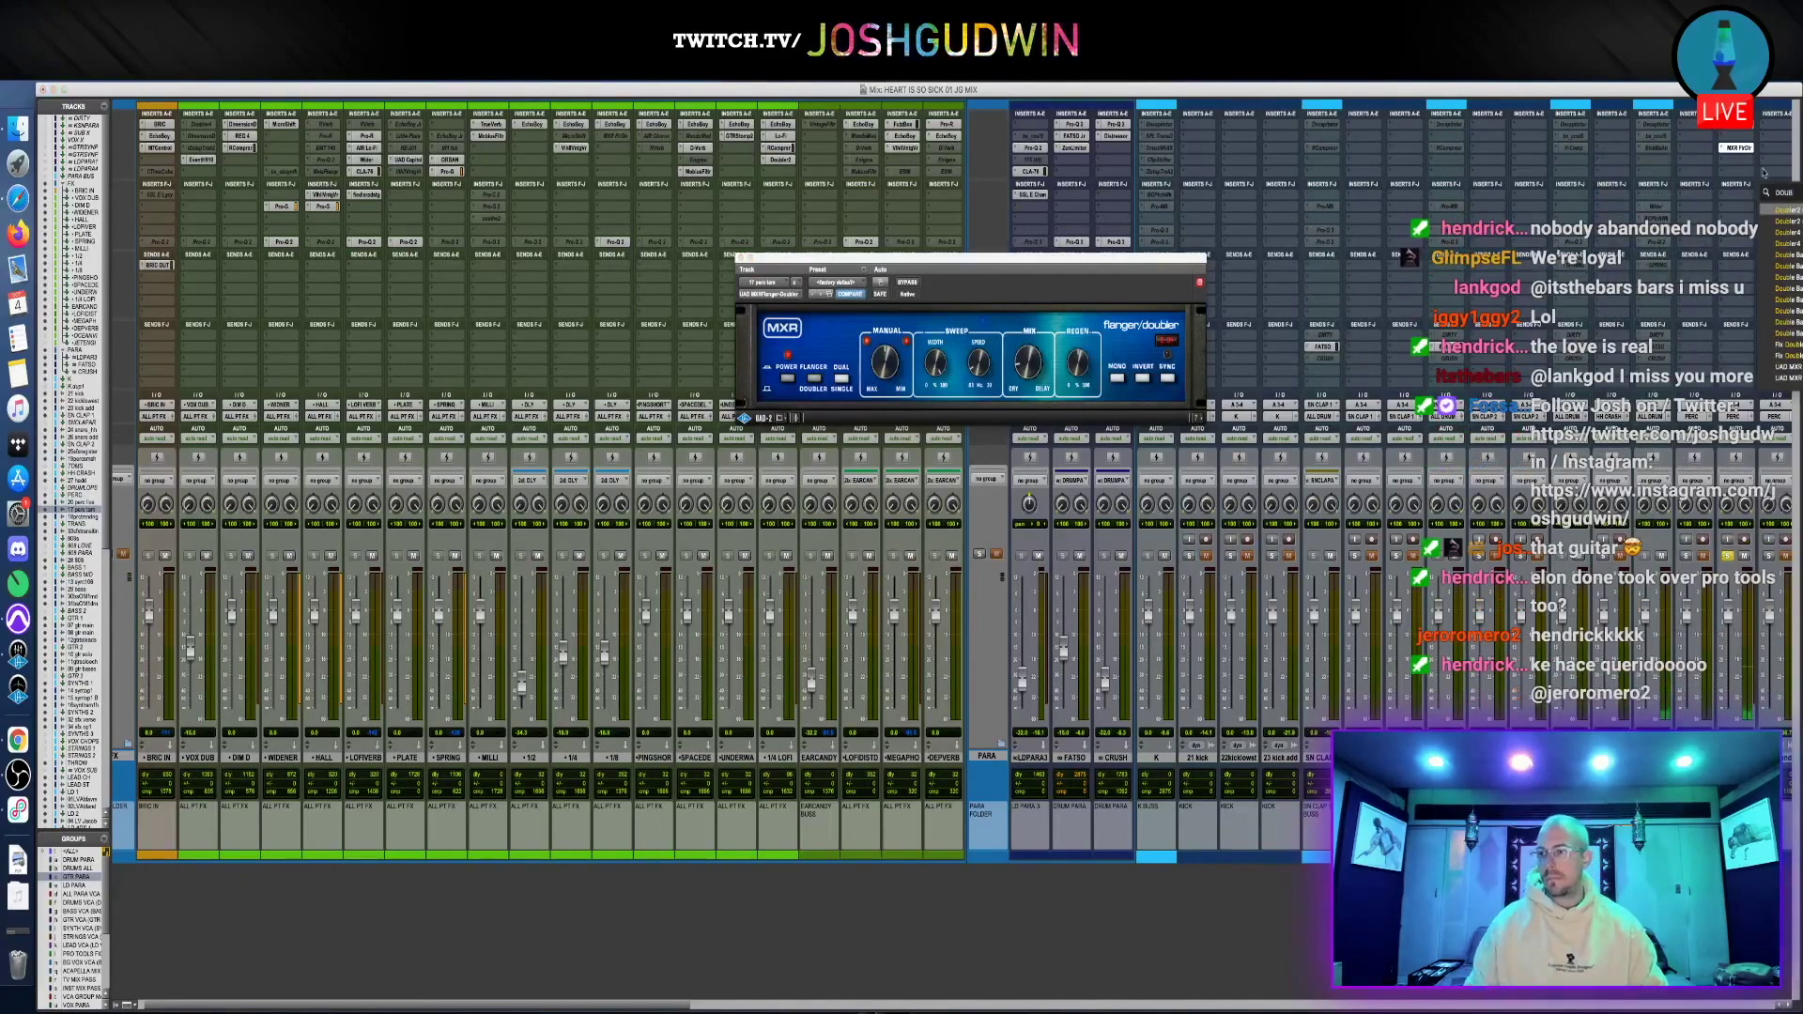
pyautogui.press('Escape')
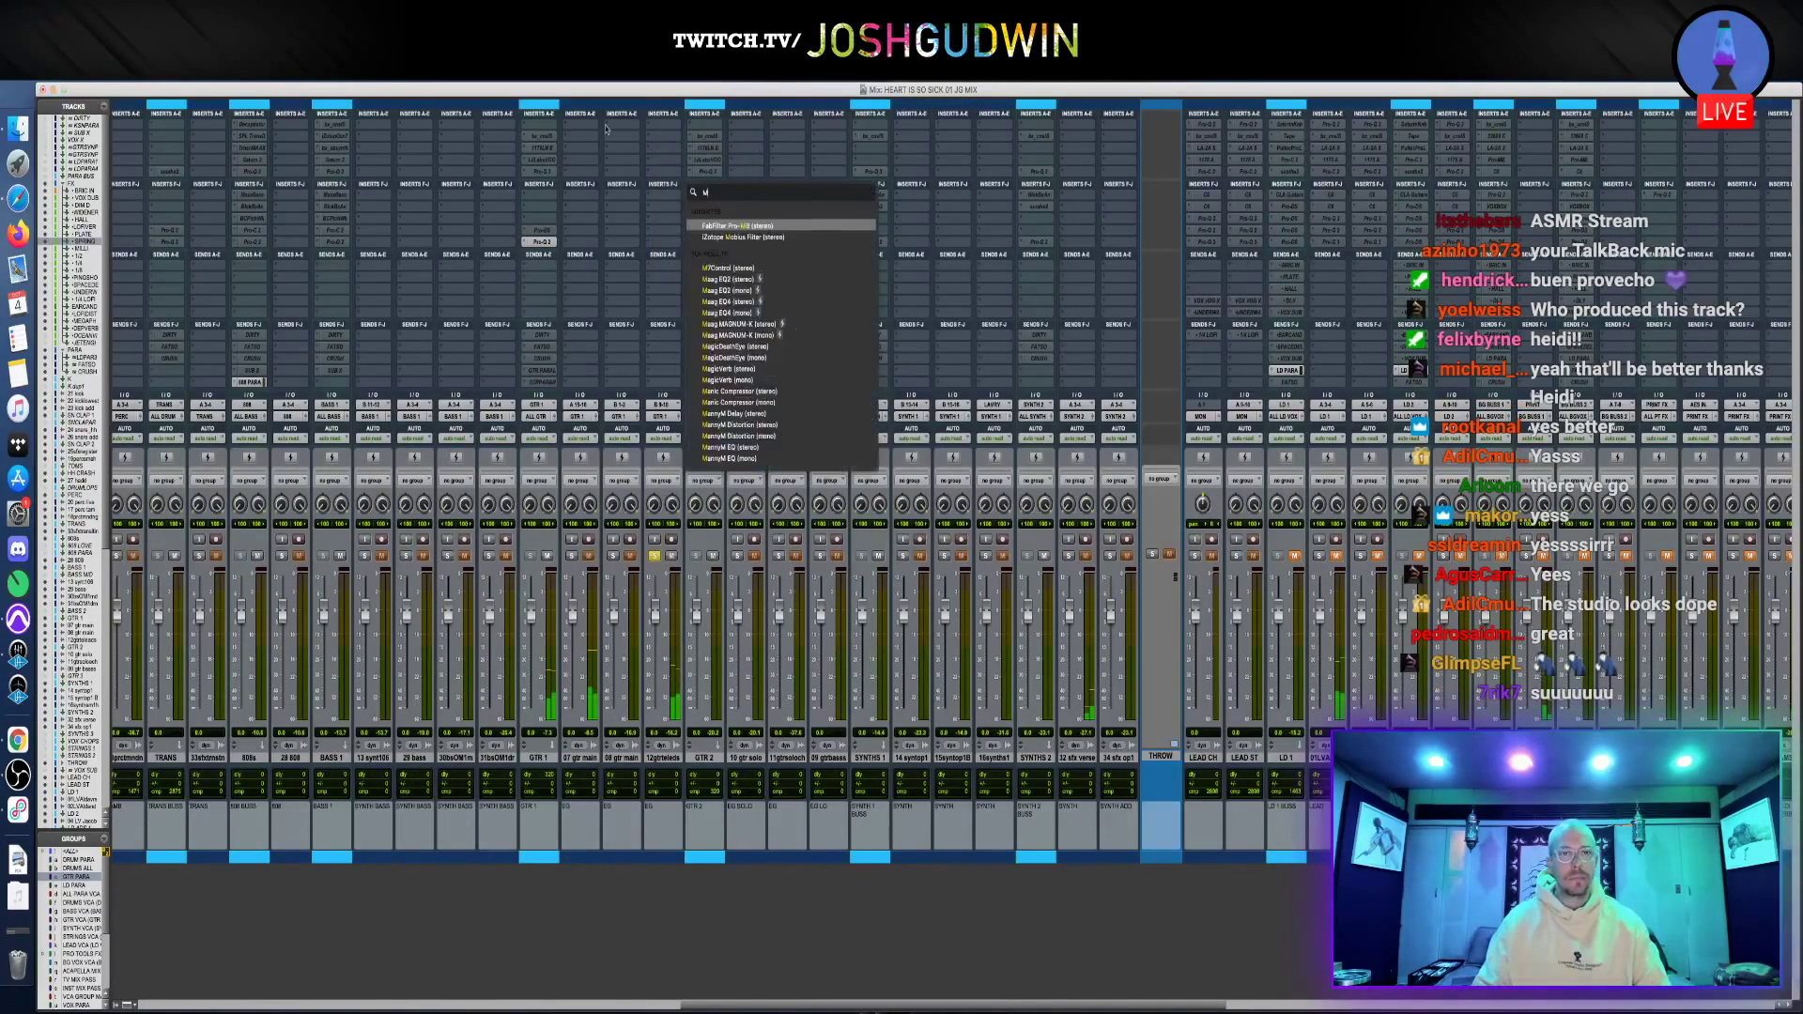
# Search the plug-ins for "VALH" and insert ValhallaVintageVerb on the soloed guitar track
pyautogui.click(664, 172)
pyautogui.write('VALH')
pyautogui.press('Down')
pyautogui.press('Up')
pyautogui.press('Return')
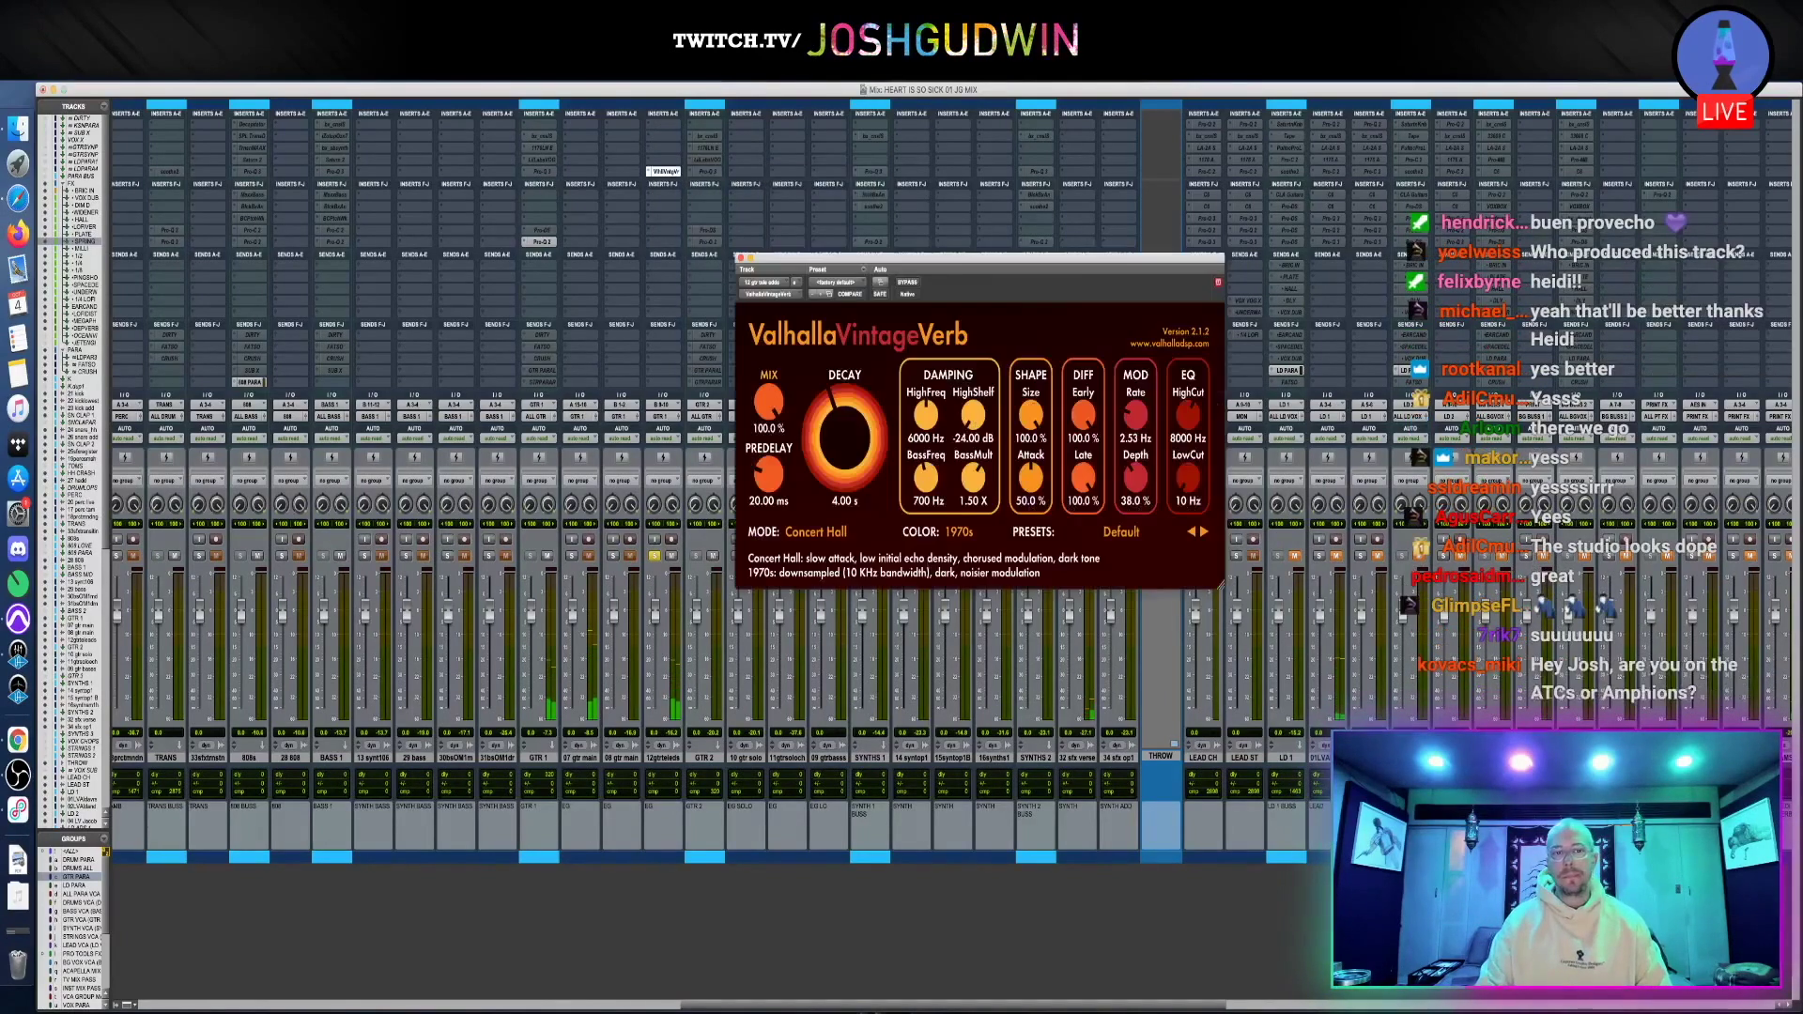
# Set the reverb's low cut to 250 Hz, decay to 6.30 s, modulation rate to 0.10 Hz and modulation depth to 0%
pyautogui.moveTo(1189, 477); pyautogui.dragTo(1194, 466)
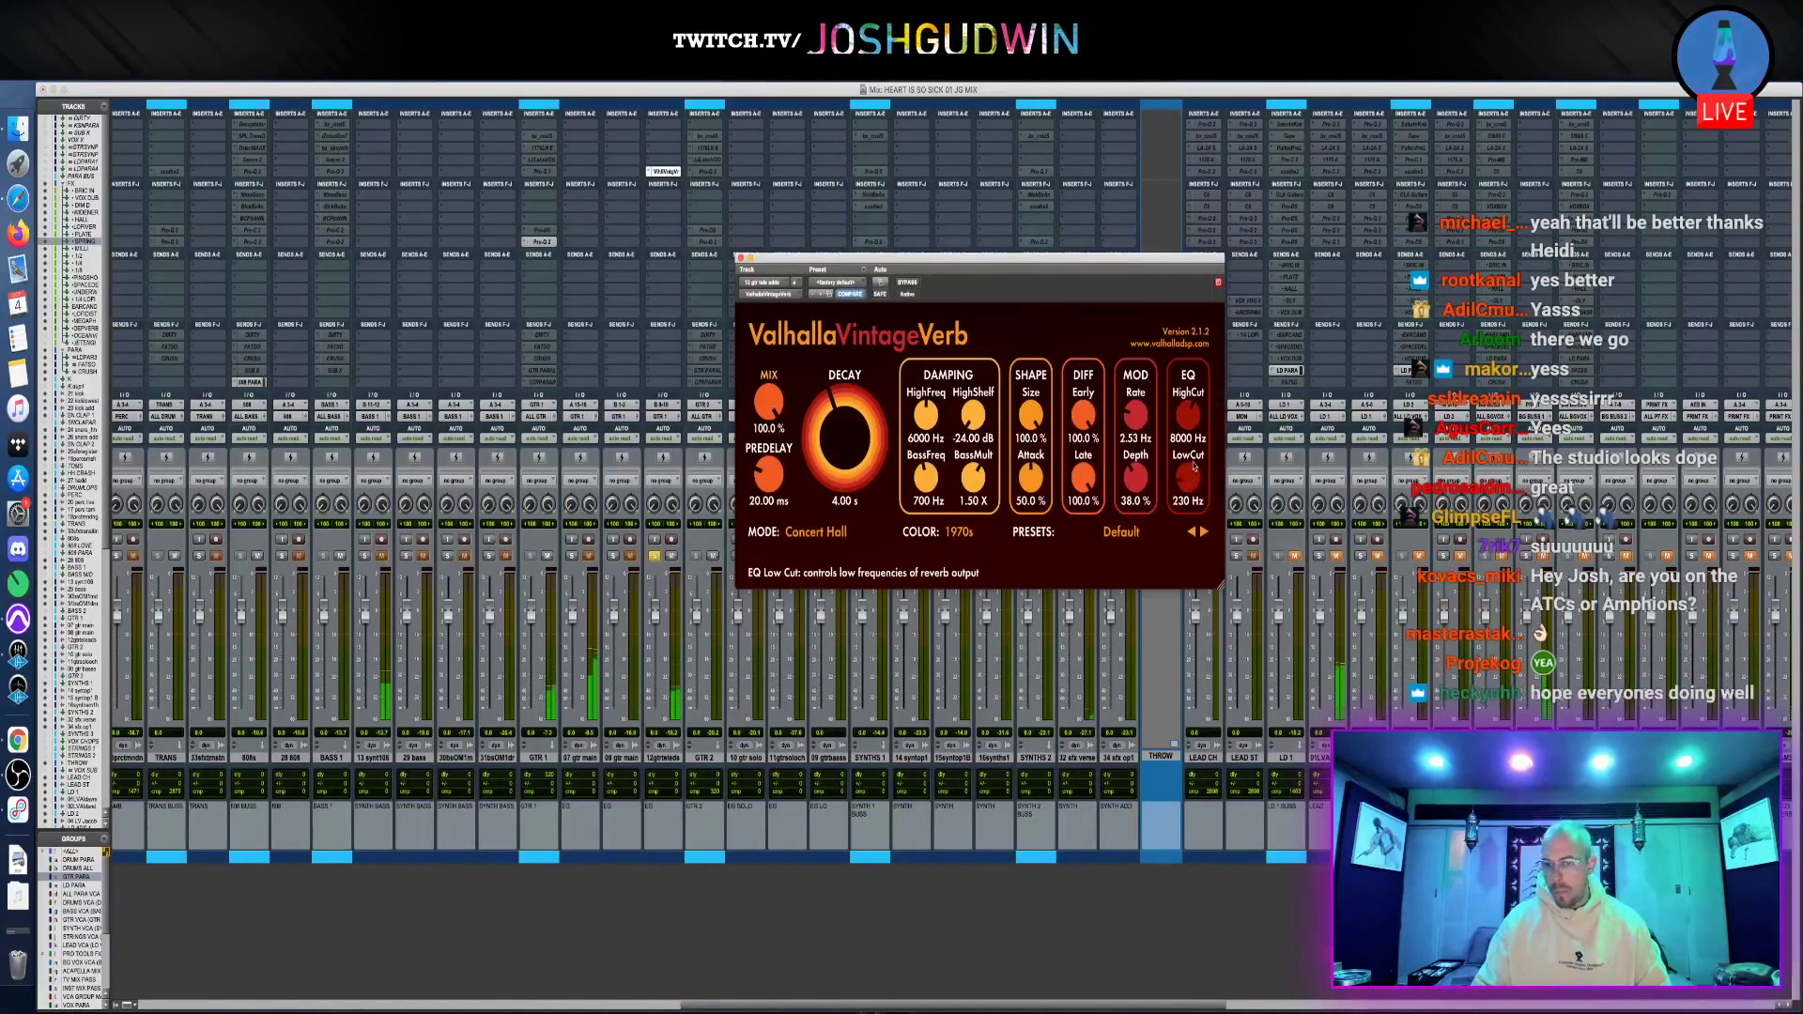
pyautogui.moveTo(841, 446); pyautogui.dragTo(839, 429)
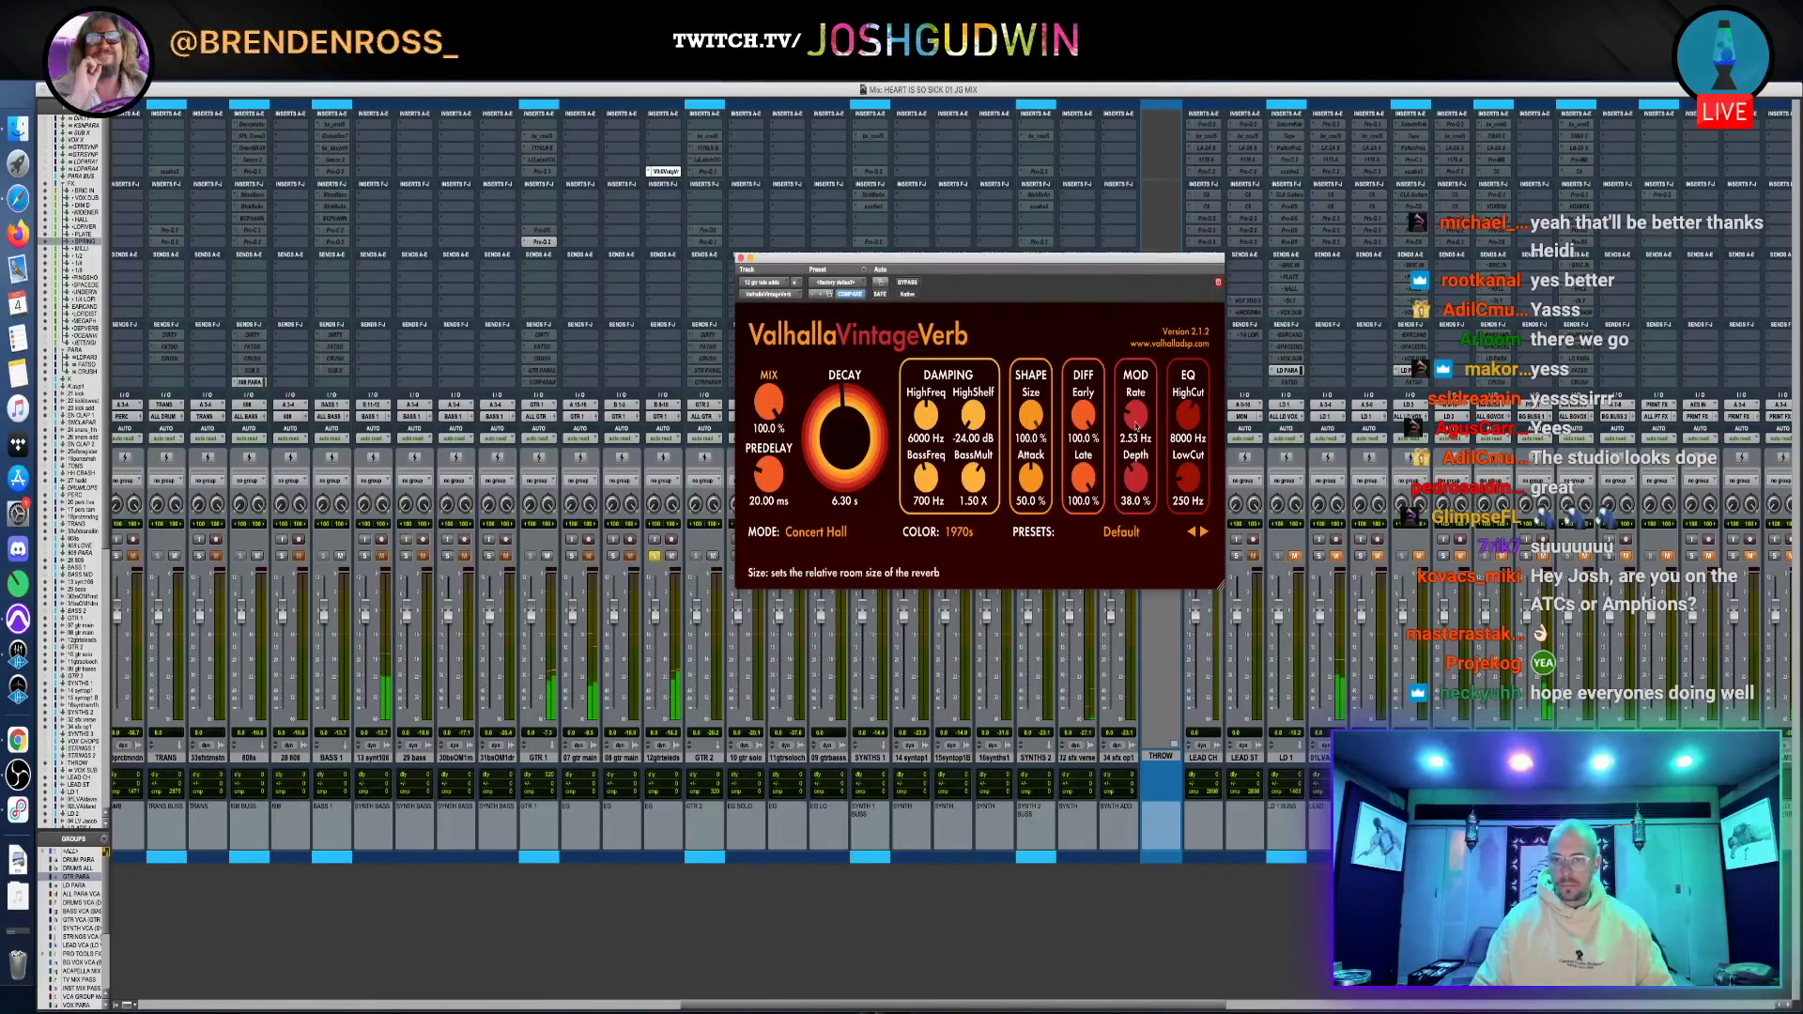
pyautogui.moveTo(1128, 419); pyautogui.dragTo(1128, 564)
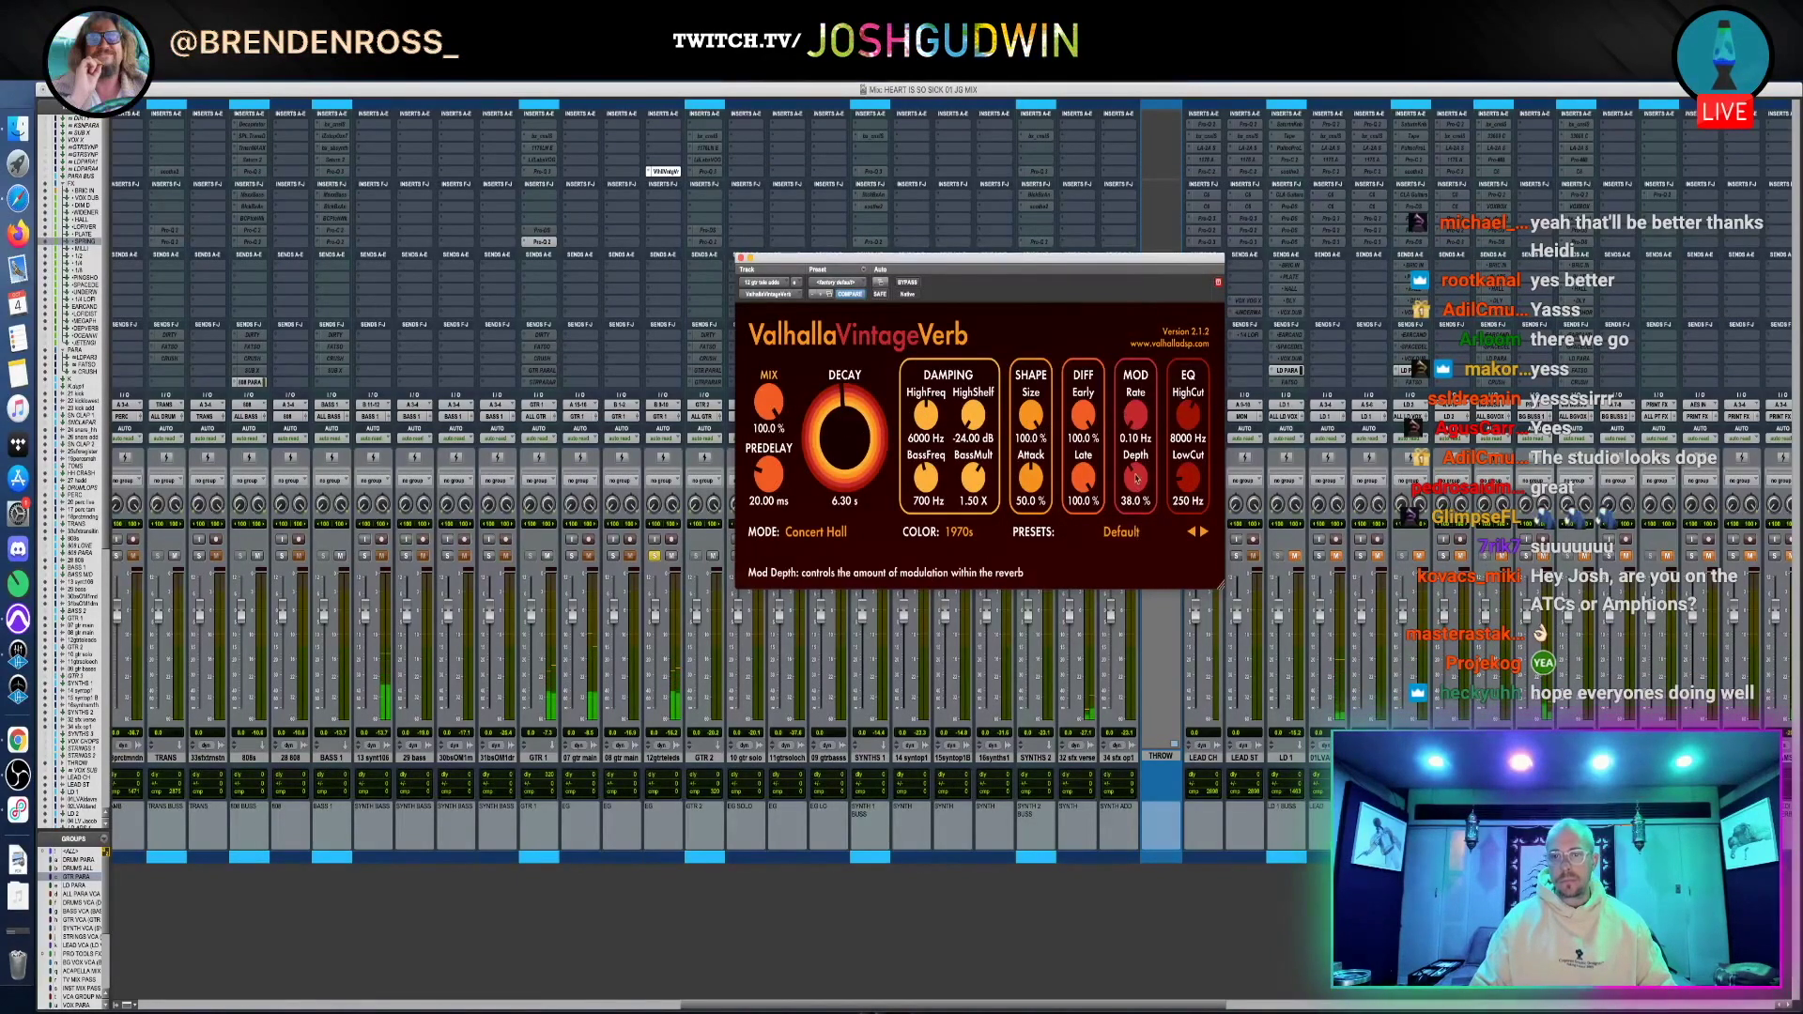
pyautogui.moveTo(1133, 477); pyautogui.dragTo(1079, 804)
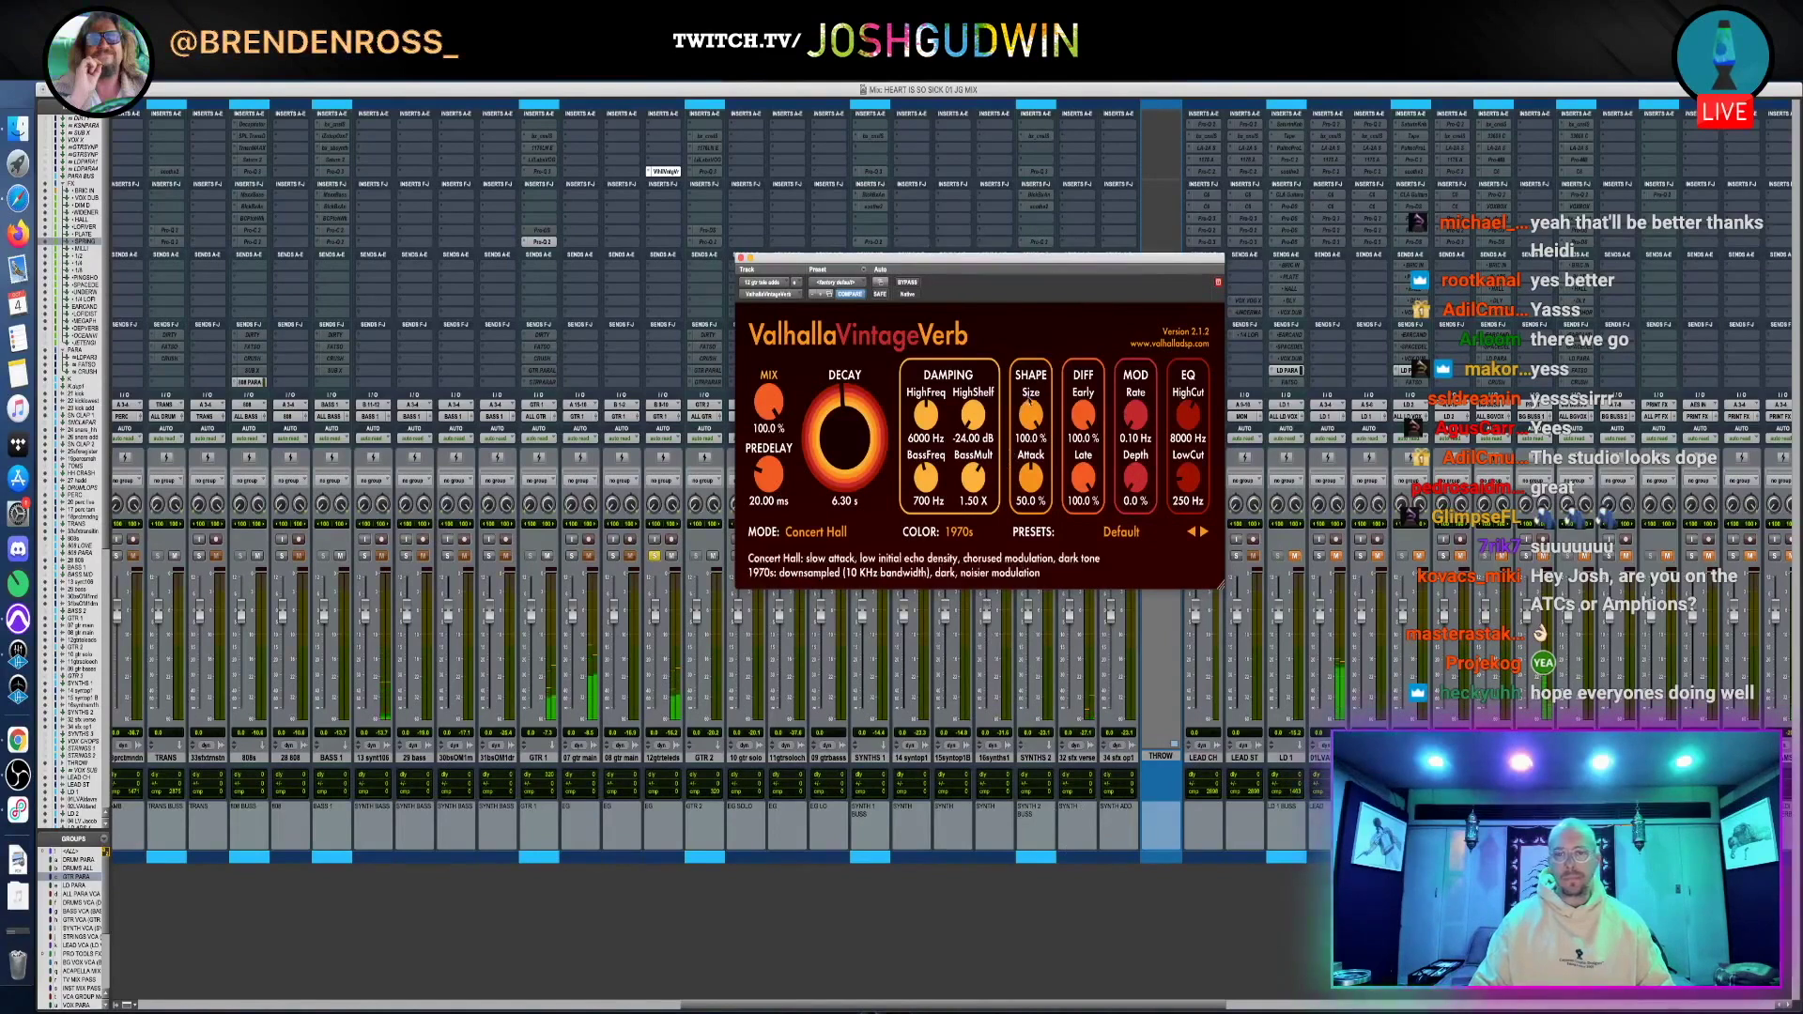
# Set the reverb's size to 31.6%, bass frequency to 120 Hz and bass multiplier to 0.25 X
pyautogui.moveTo(1030, 416); pyautogui.dragTo(1023, 538)
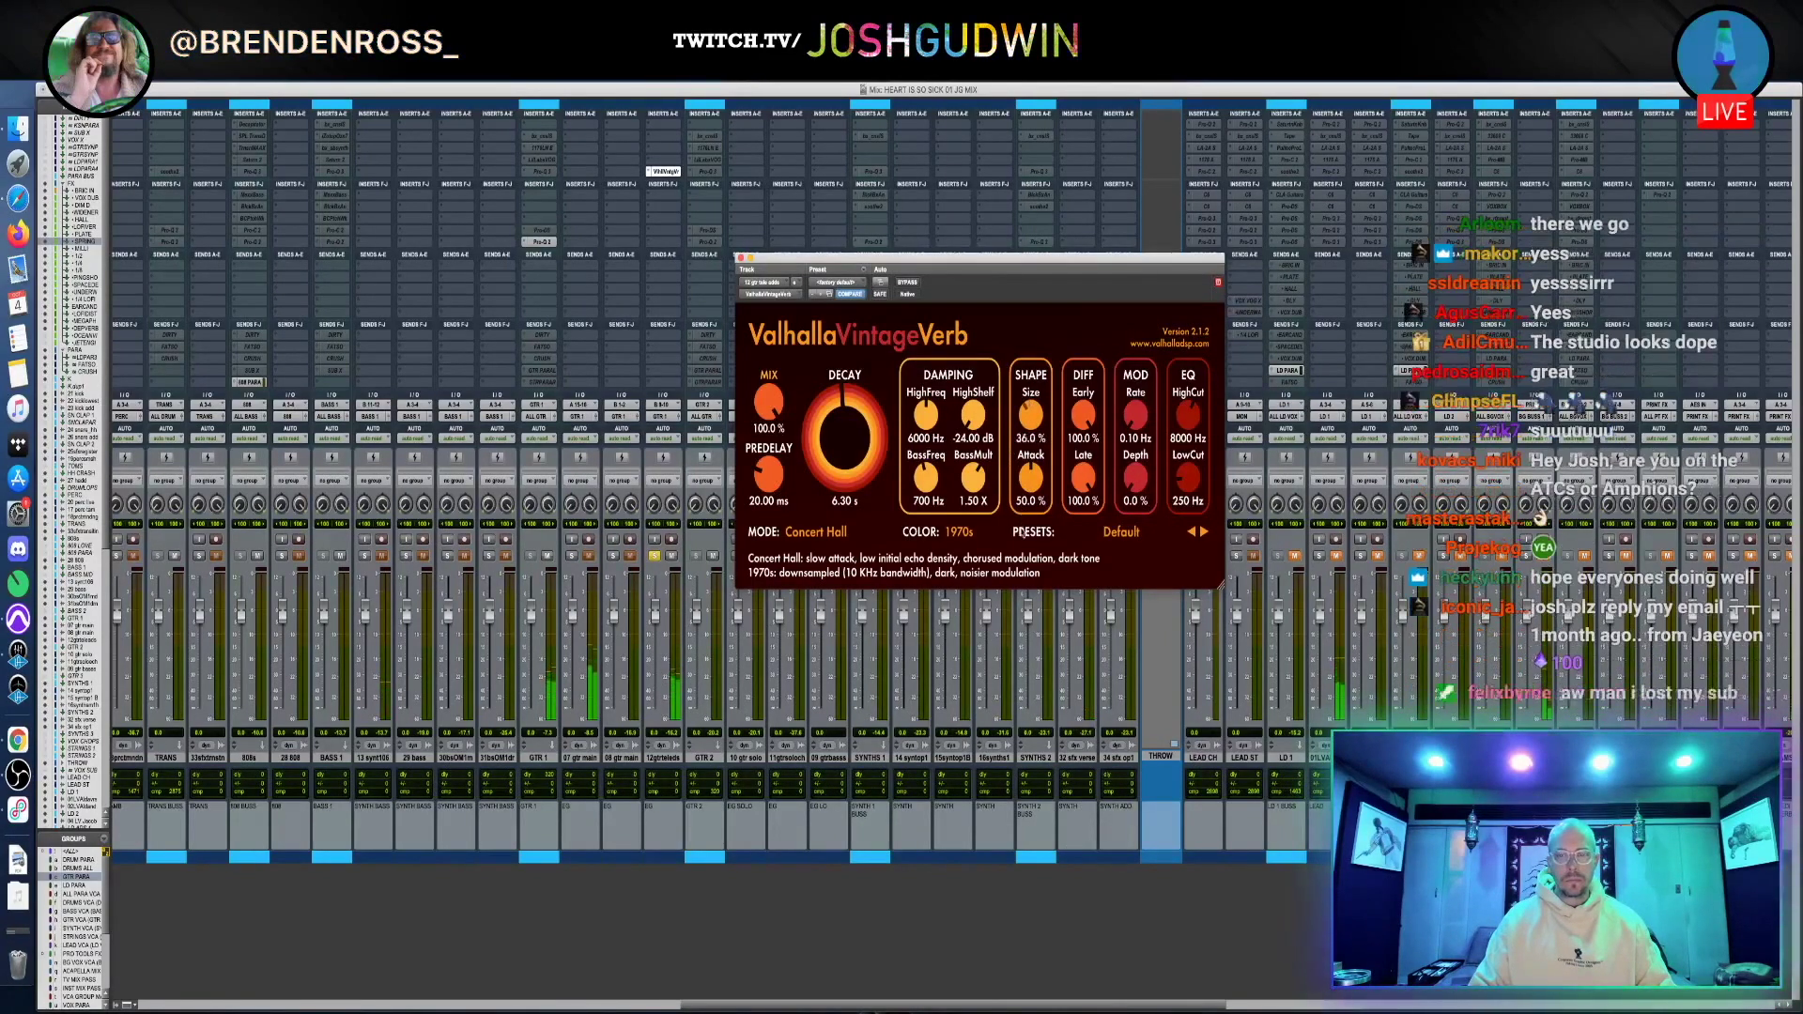
pyautogui.moveTo(1025, 414); pyautogui.dragTo(1024, 417)
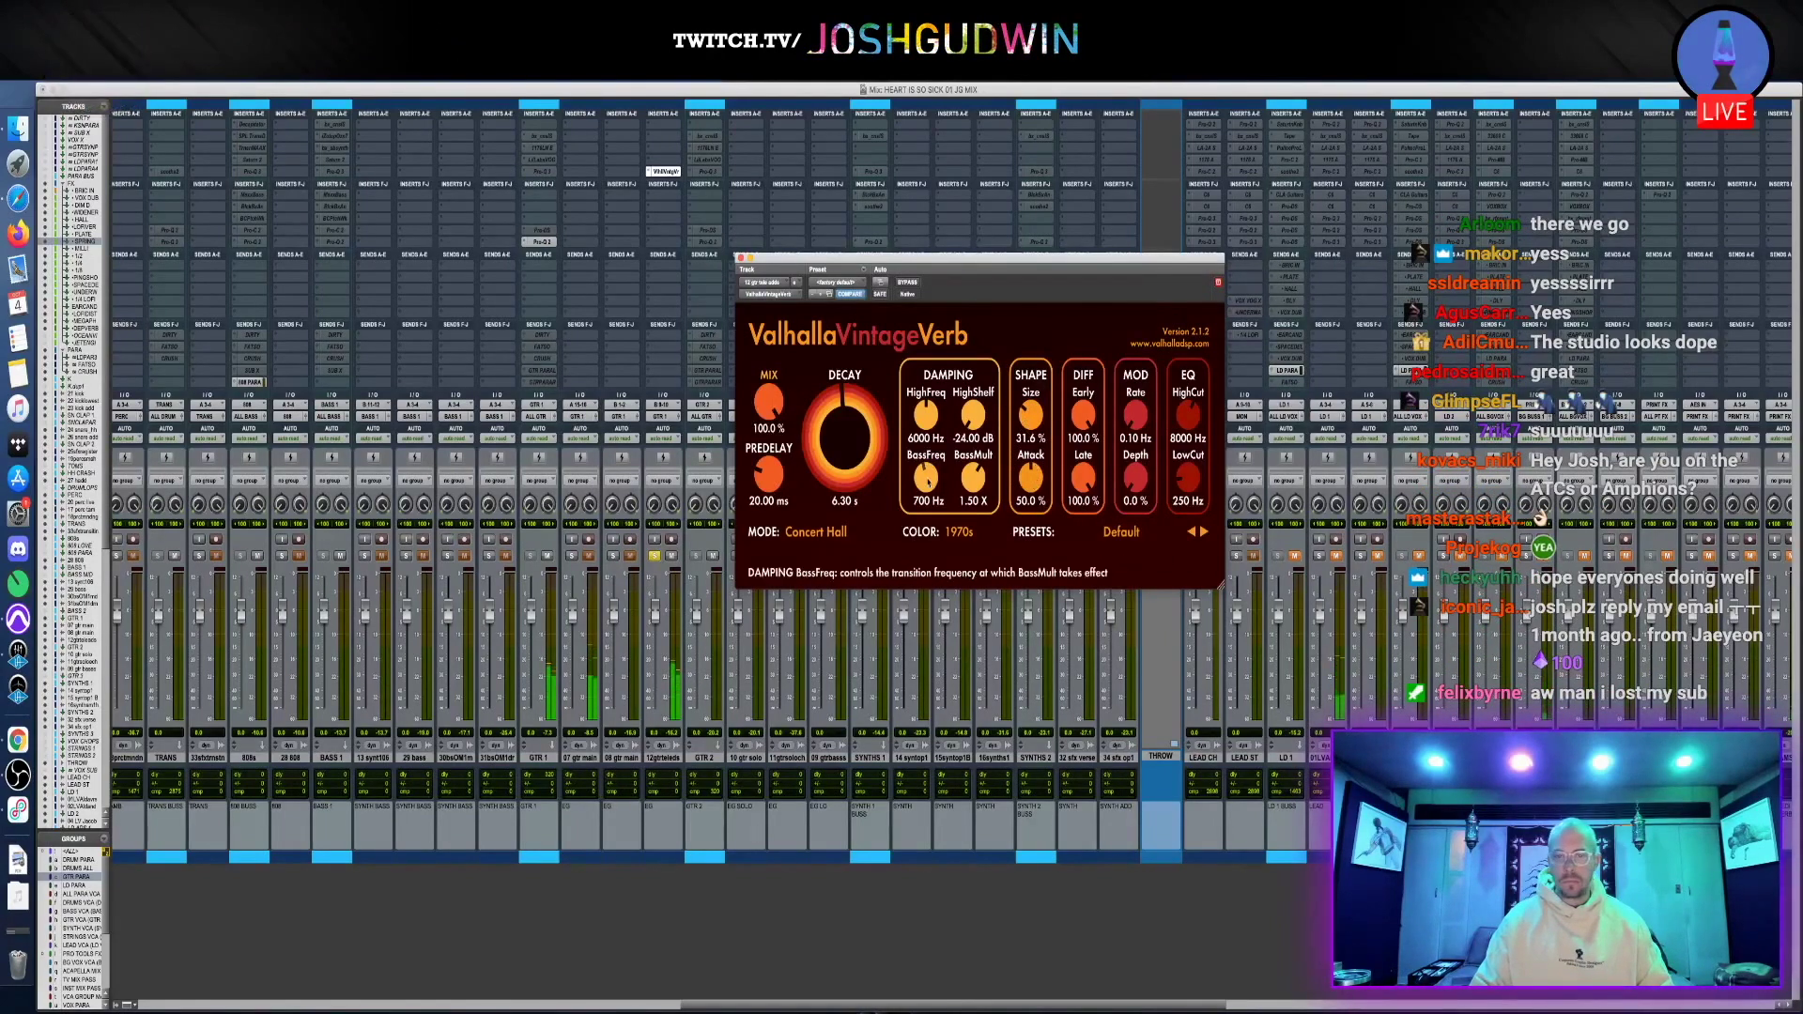
pyautogui.moveTo(925, 479); pyautogui.dragTo(974, 526)
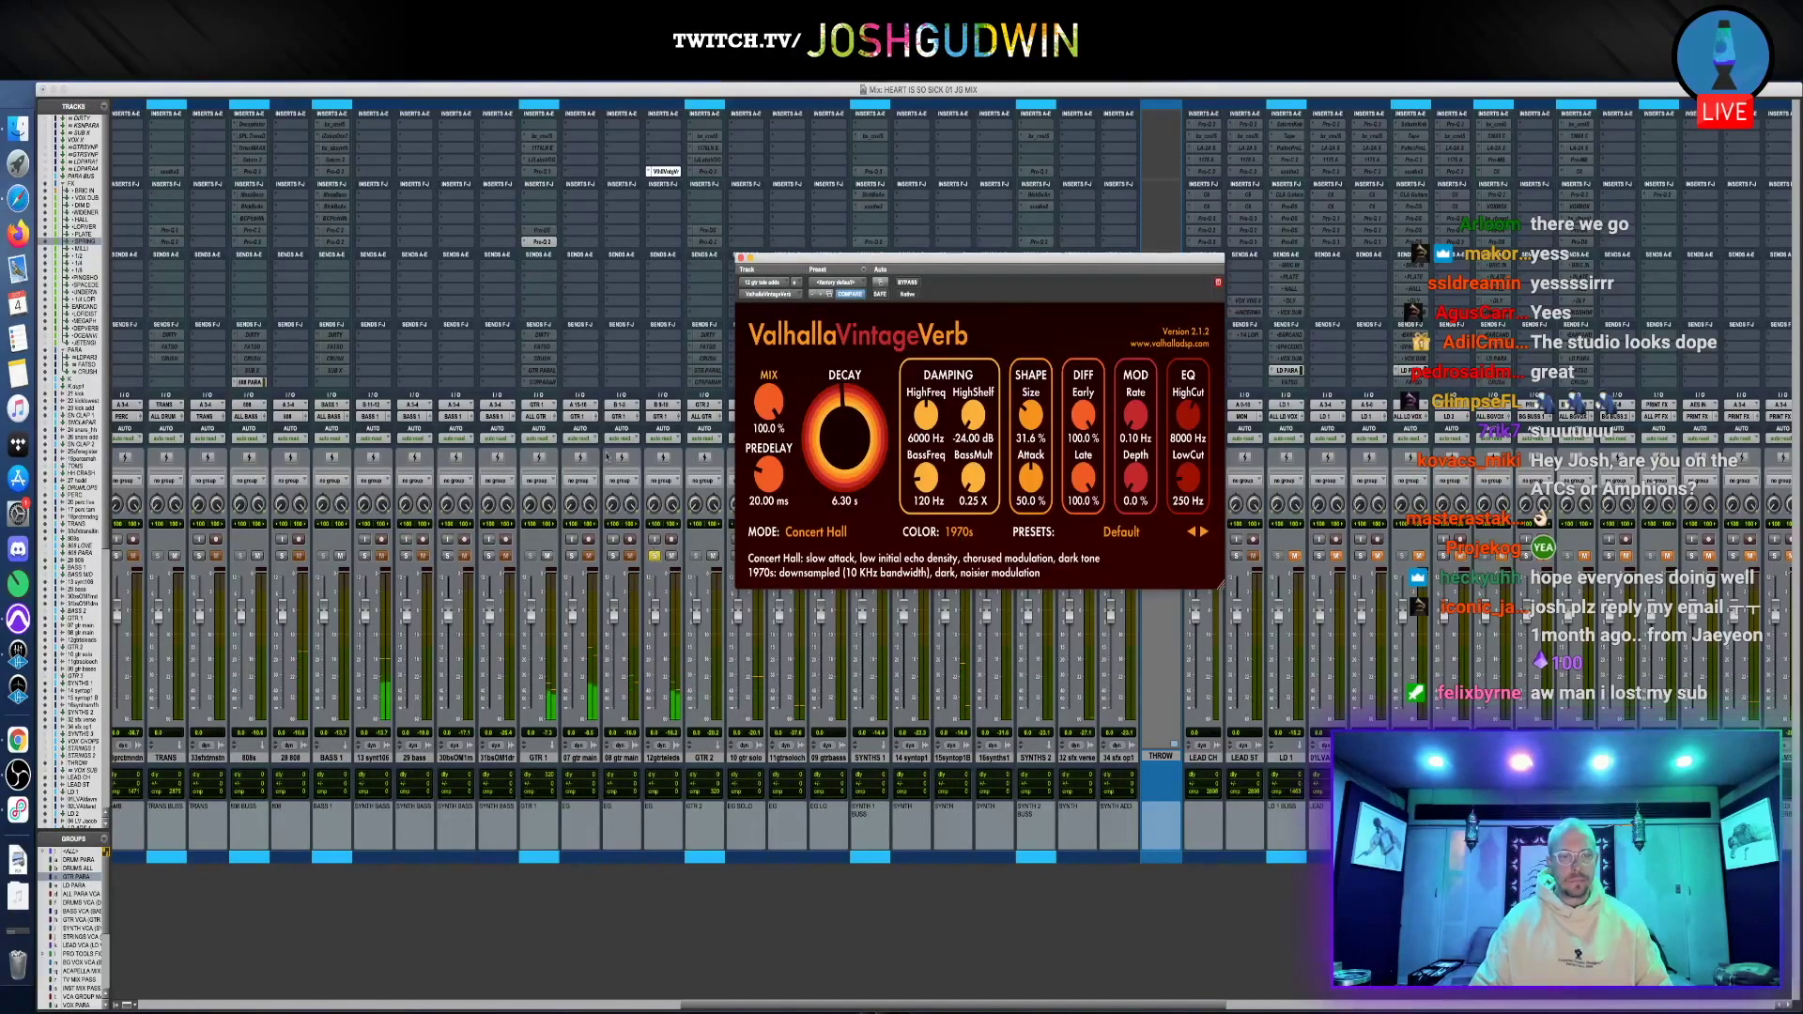
# Set the reverb mix to 0%, enable automation writing on the guitar track, automate a mix swell back to 0%, and close the plug-in
pyautogui.moveTo(768, 402); pyautogui.dragTo(785, 498)
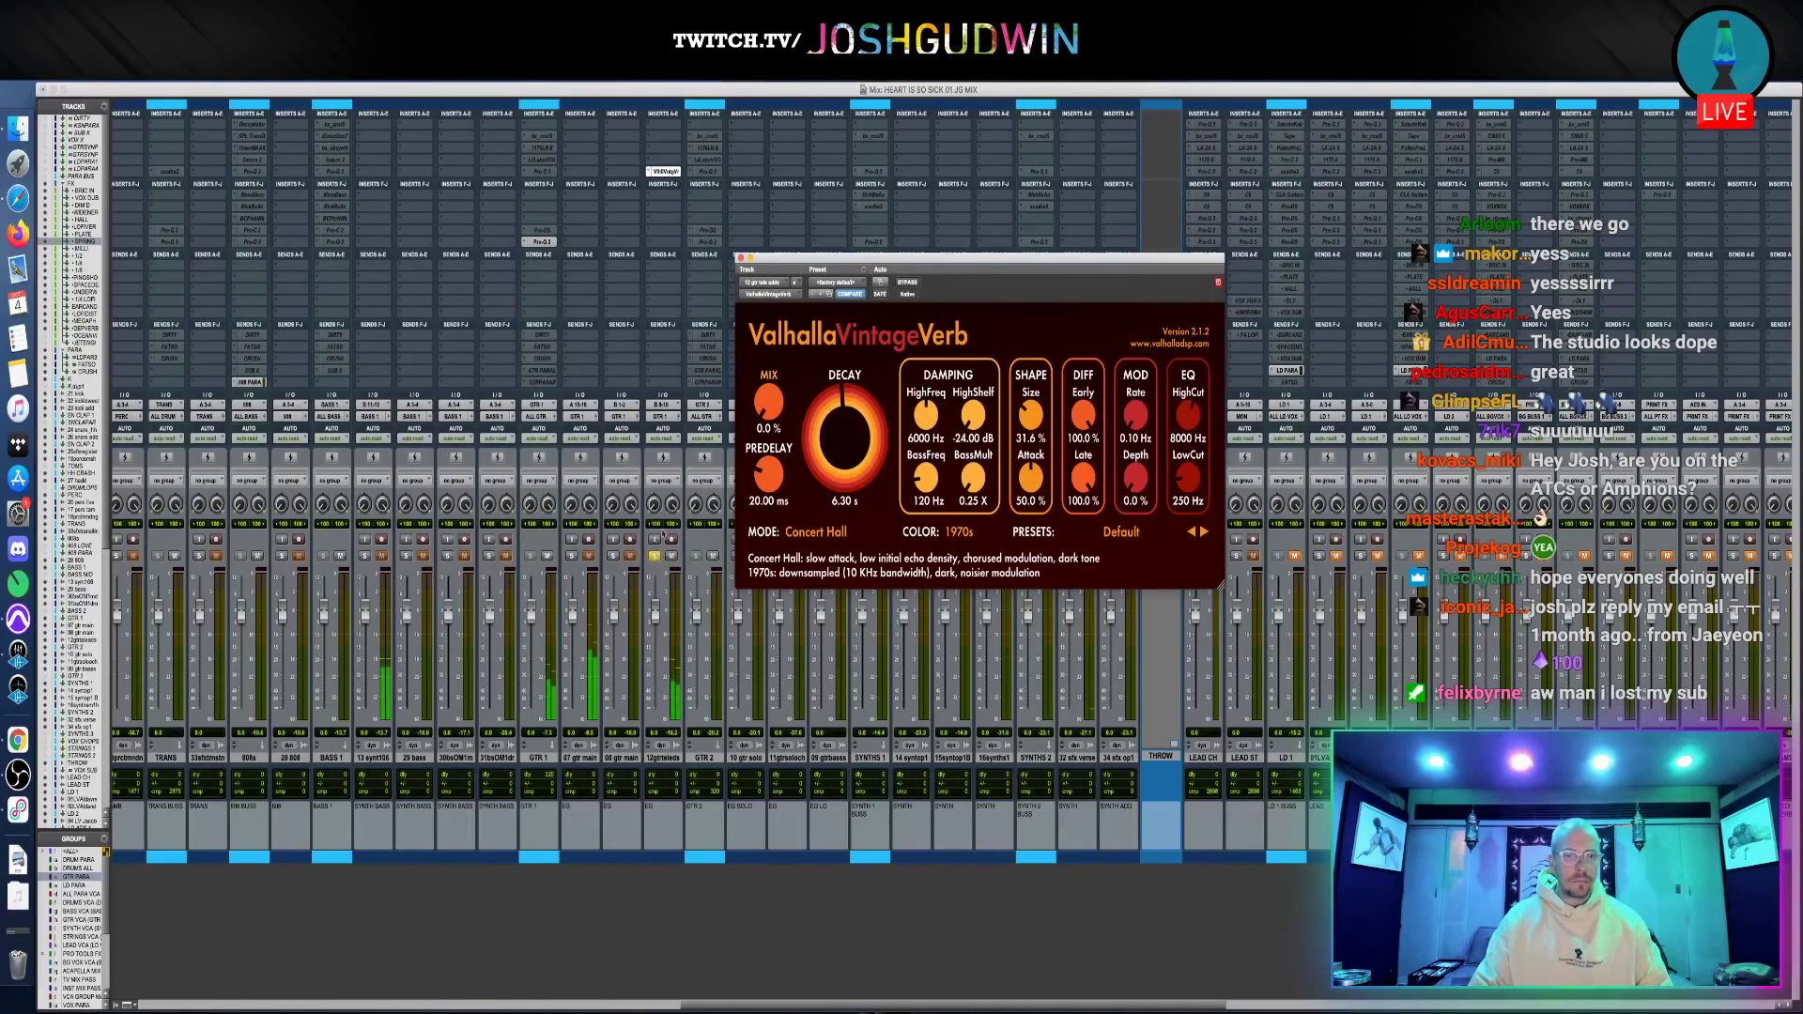
pyautogui.click(662, 438)
pyautogui.click(662, 453)
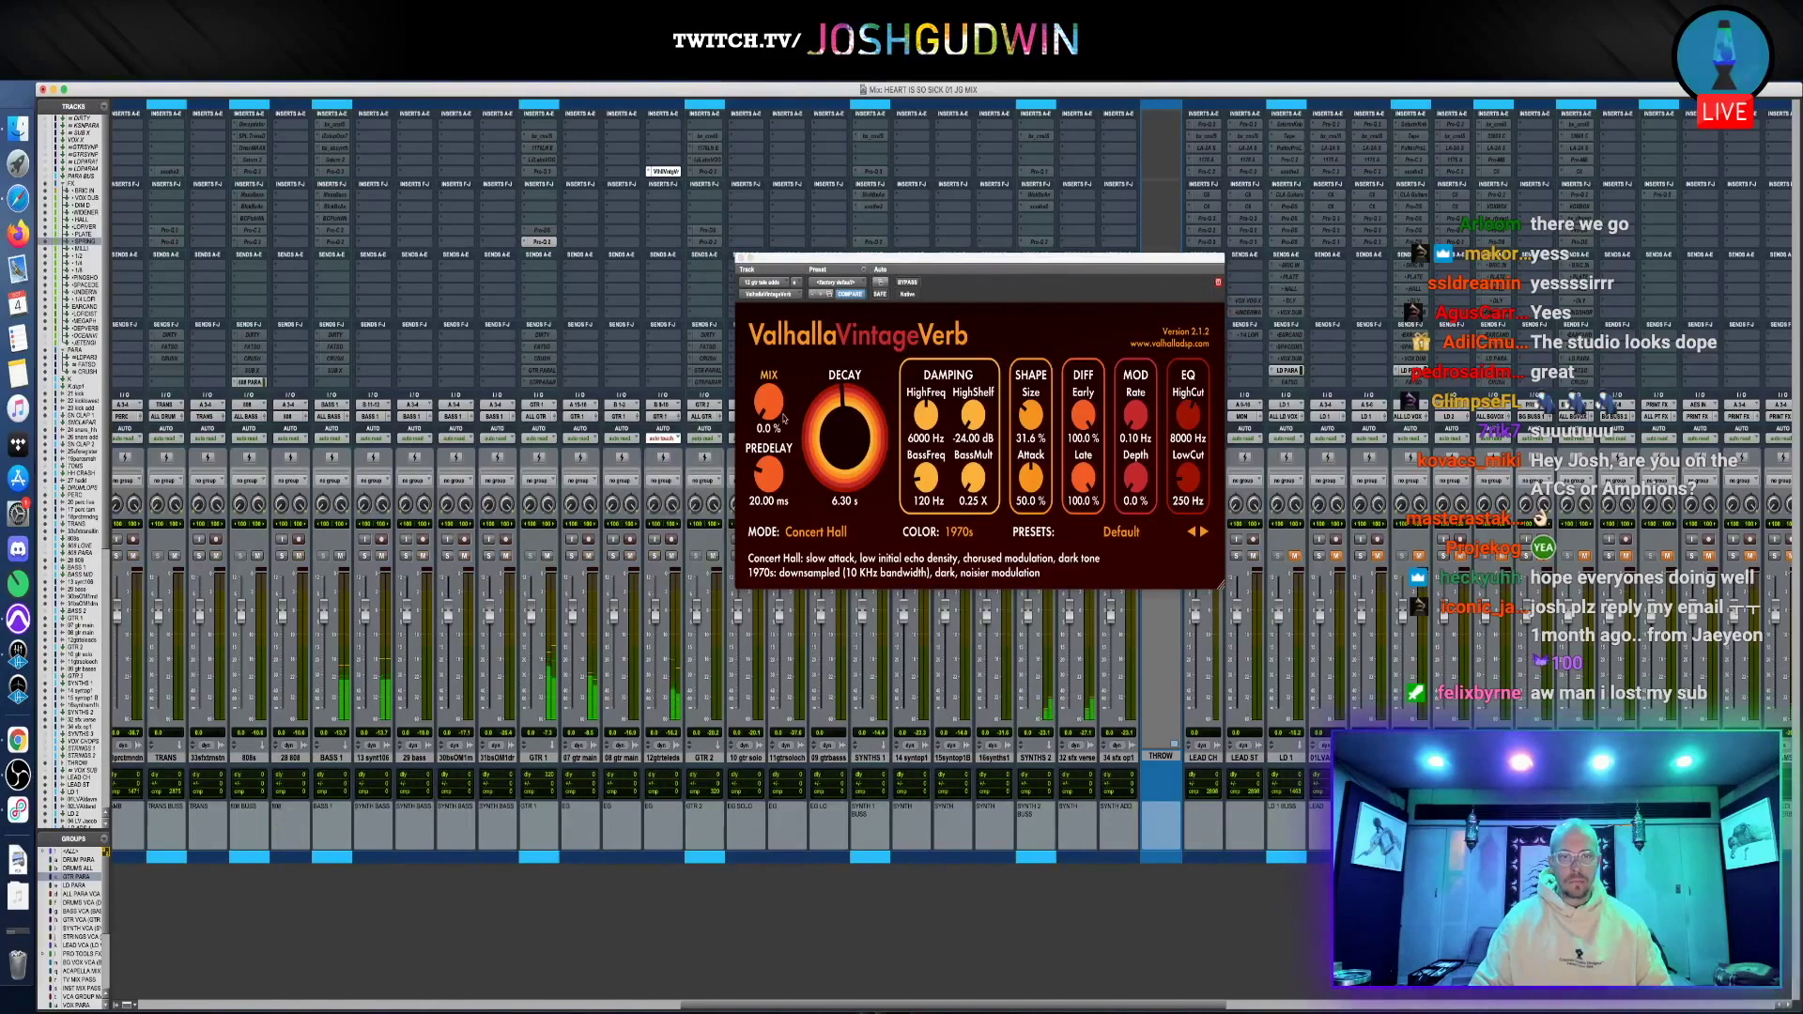
pyautogui.moveTo(768, 383)
pyautogui.mouseDown()
pyautogui.moveTo(770, 401)
pyautogui.moveTo(768, 385)
pyautogui.mouseUp()
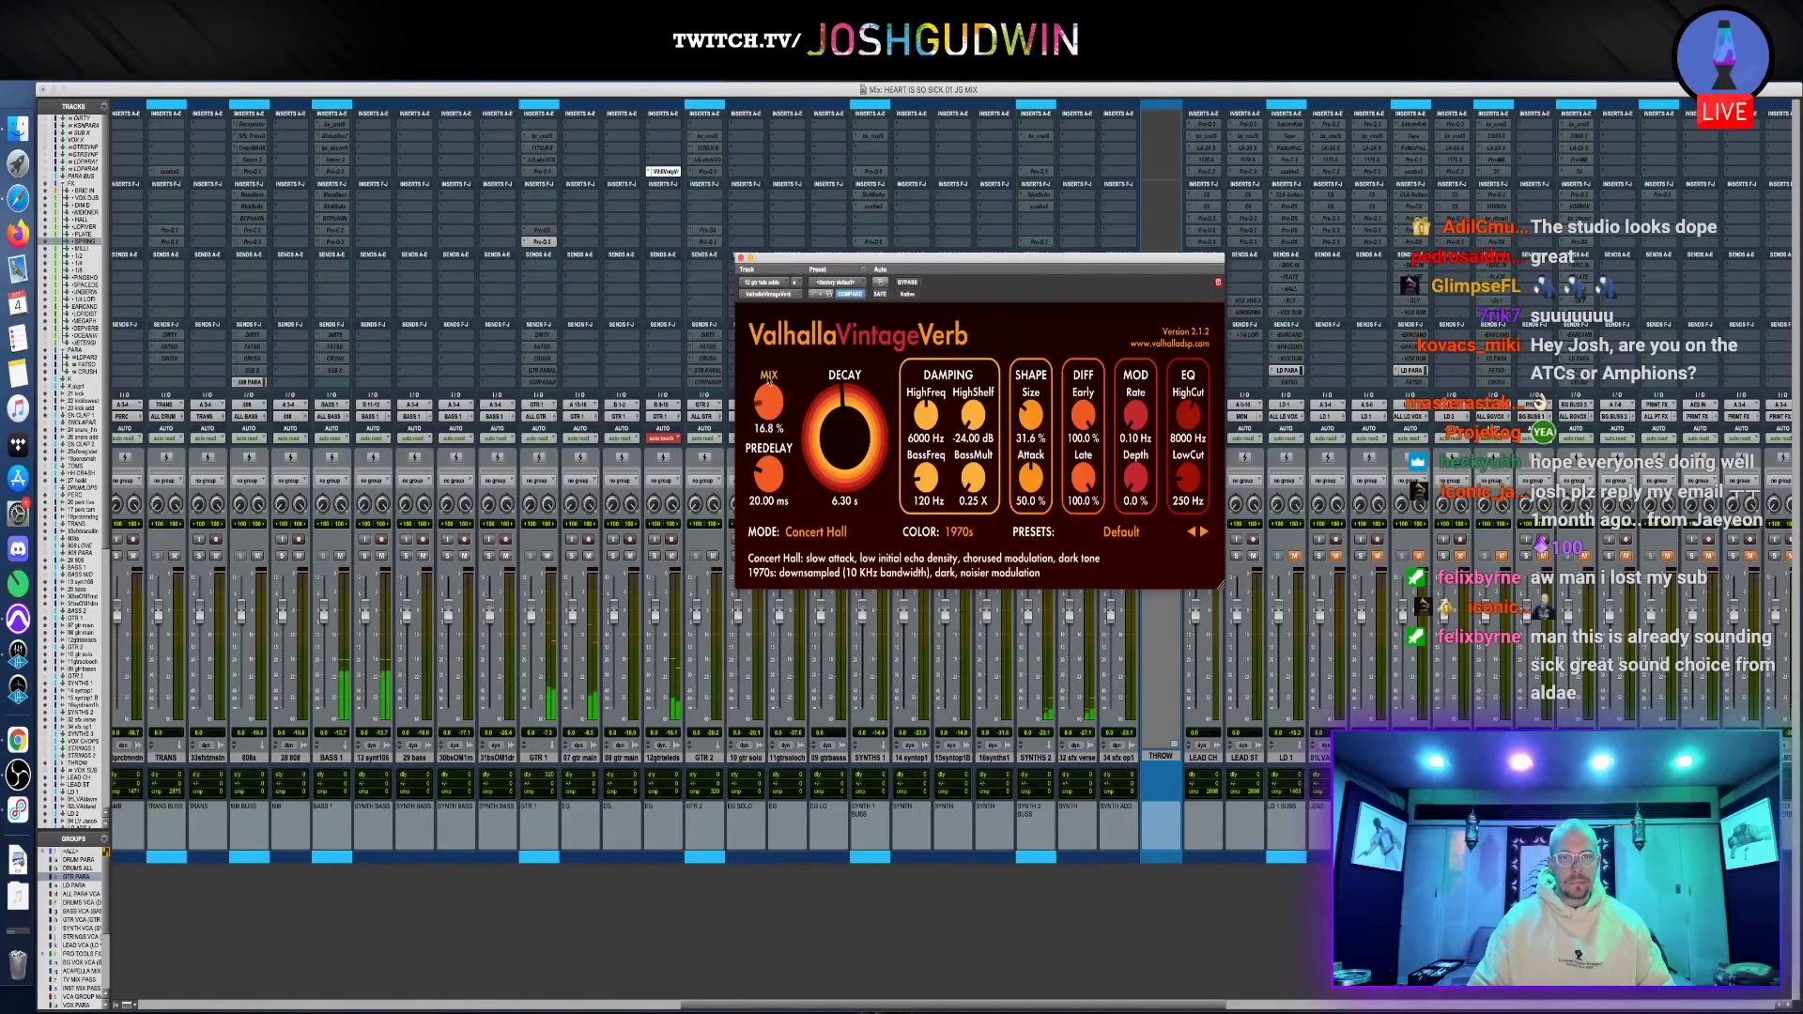
pyautogui.moveTo(768, 385); pyautogui.dragTo(765, 427)
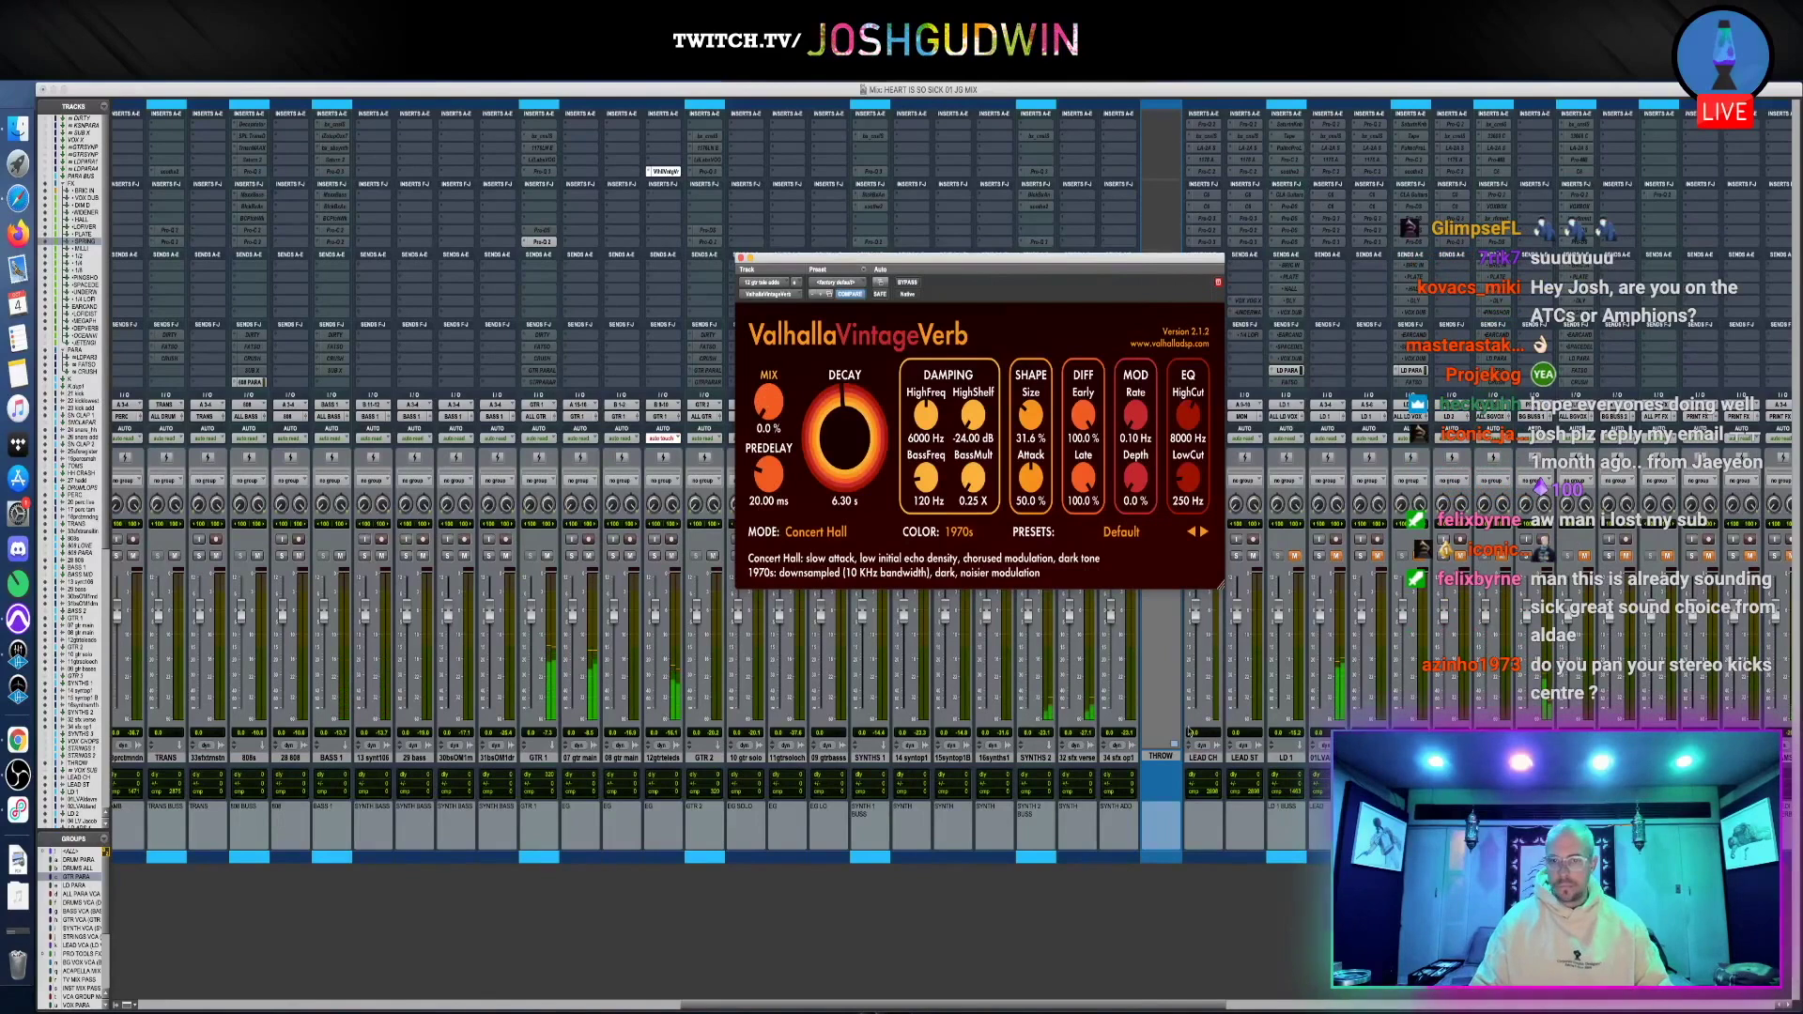
pyautogui.press('super+w')
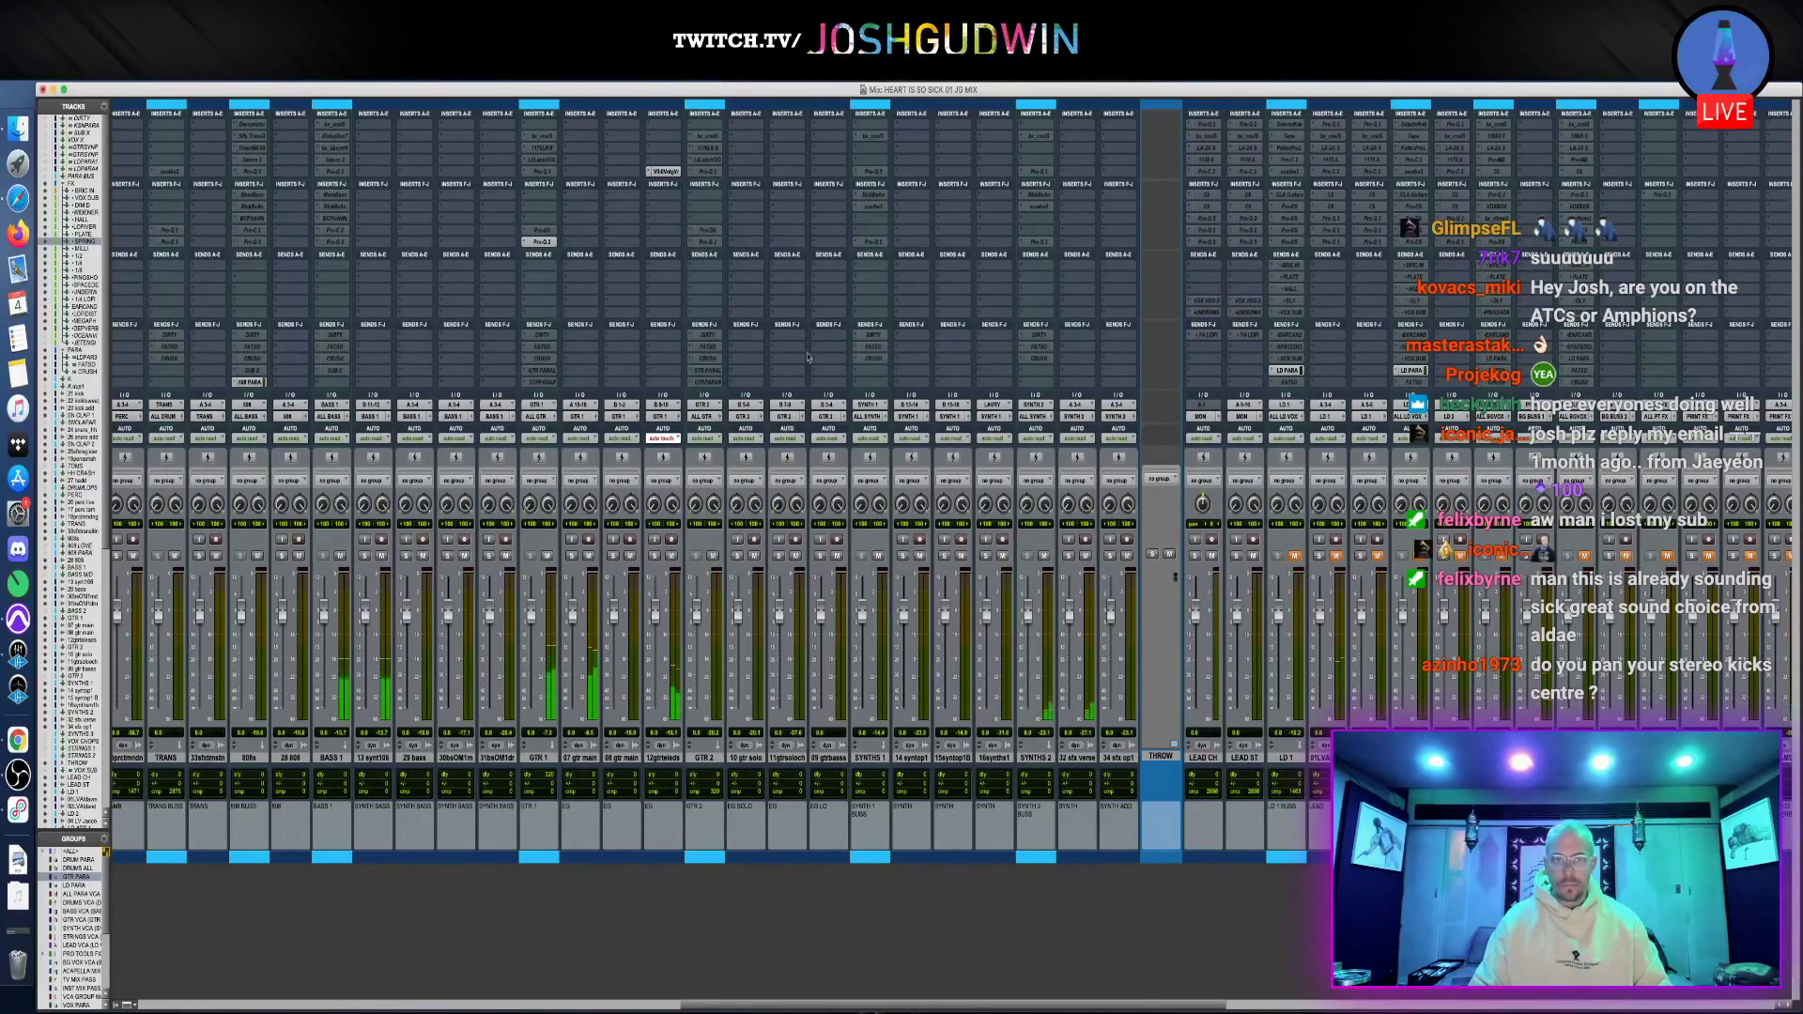
pyautogui.press('ctrl+alt+super+w')
pyautogui.press('ctrl+alt+super+w')
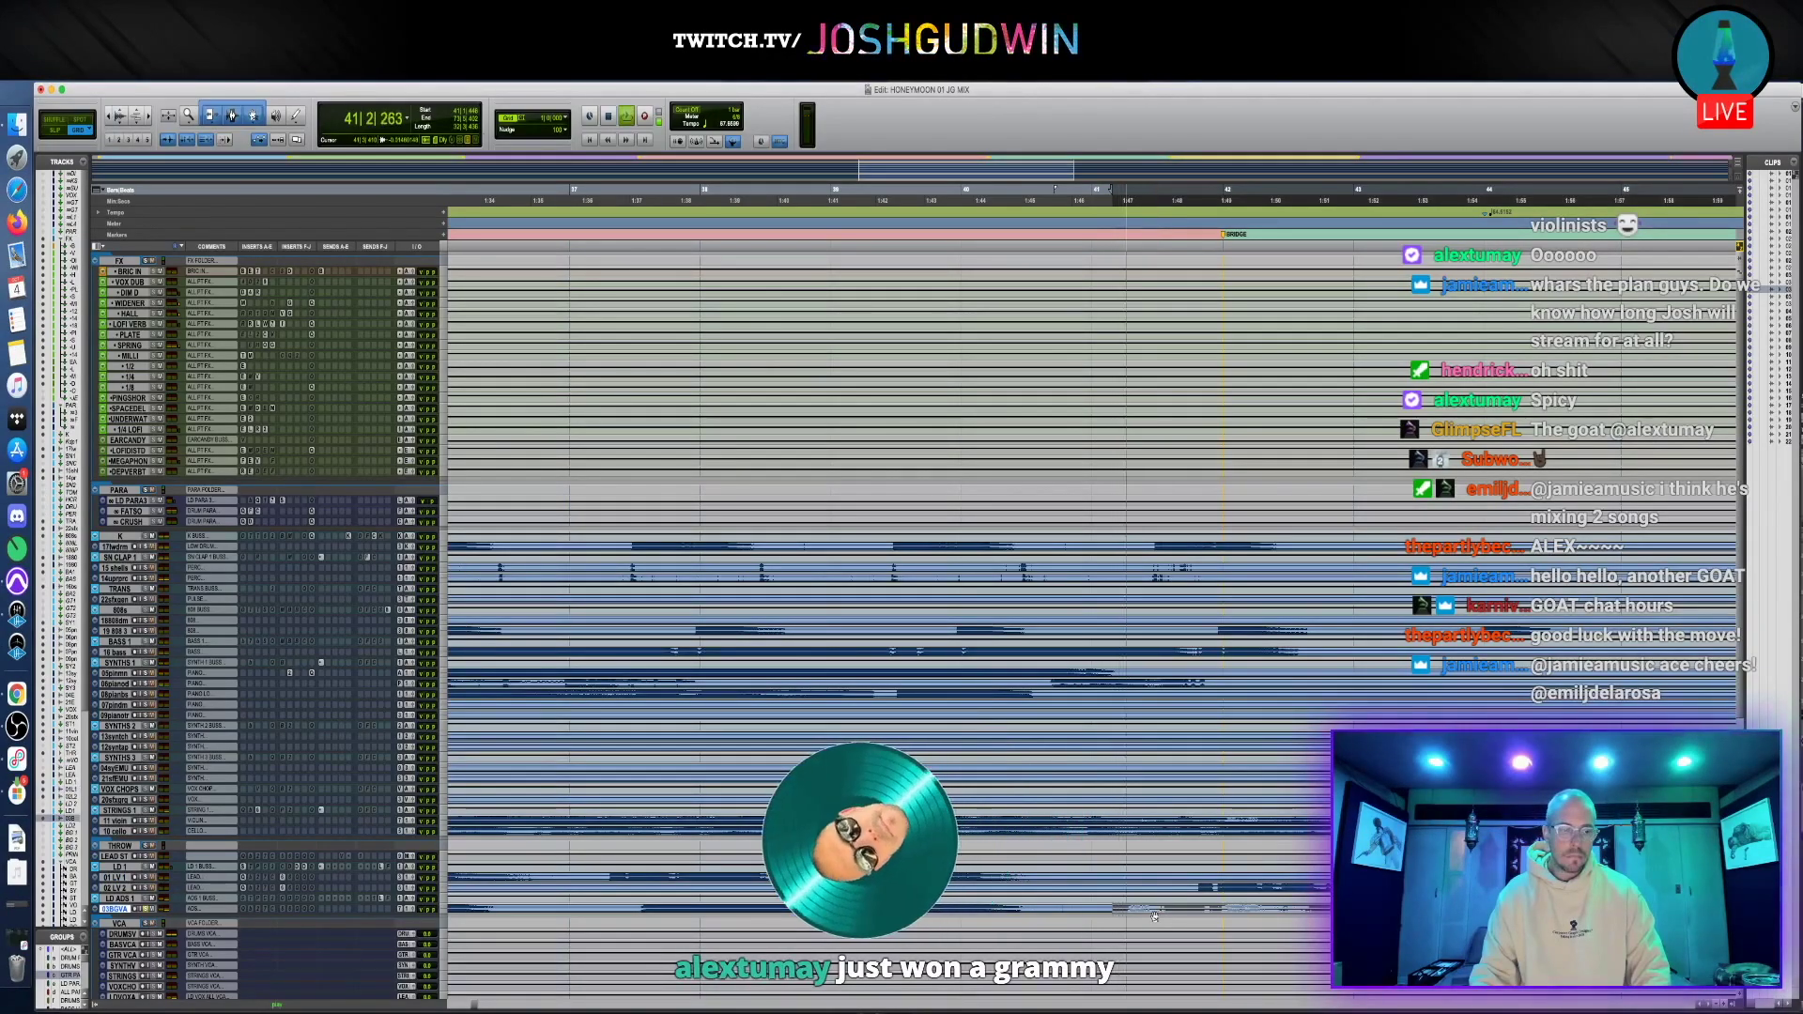
# Enlarge the BGV ADLIB track's height in the Edit window until its waveform shows in detail
pyautogui.hotkey('ctrl', 'Up')
pyautogui.hotkey('ctrl', 'Up')
pyautogui.hotkey('ctrl', 'Up')
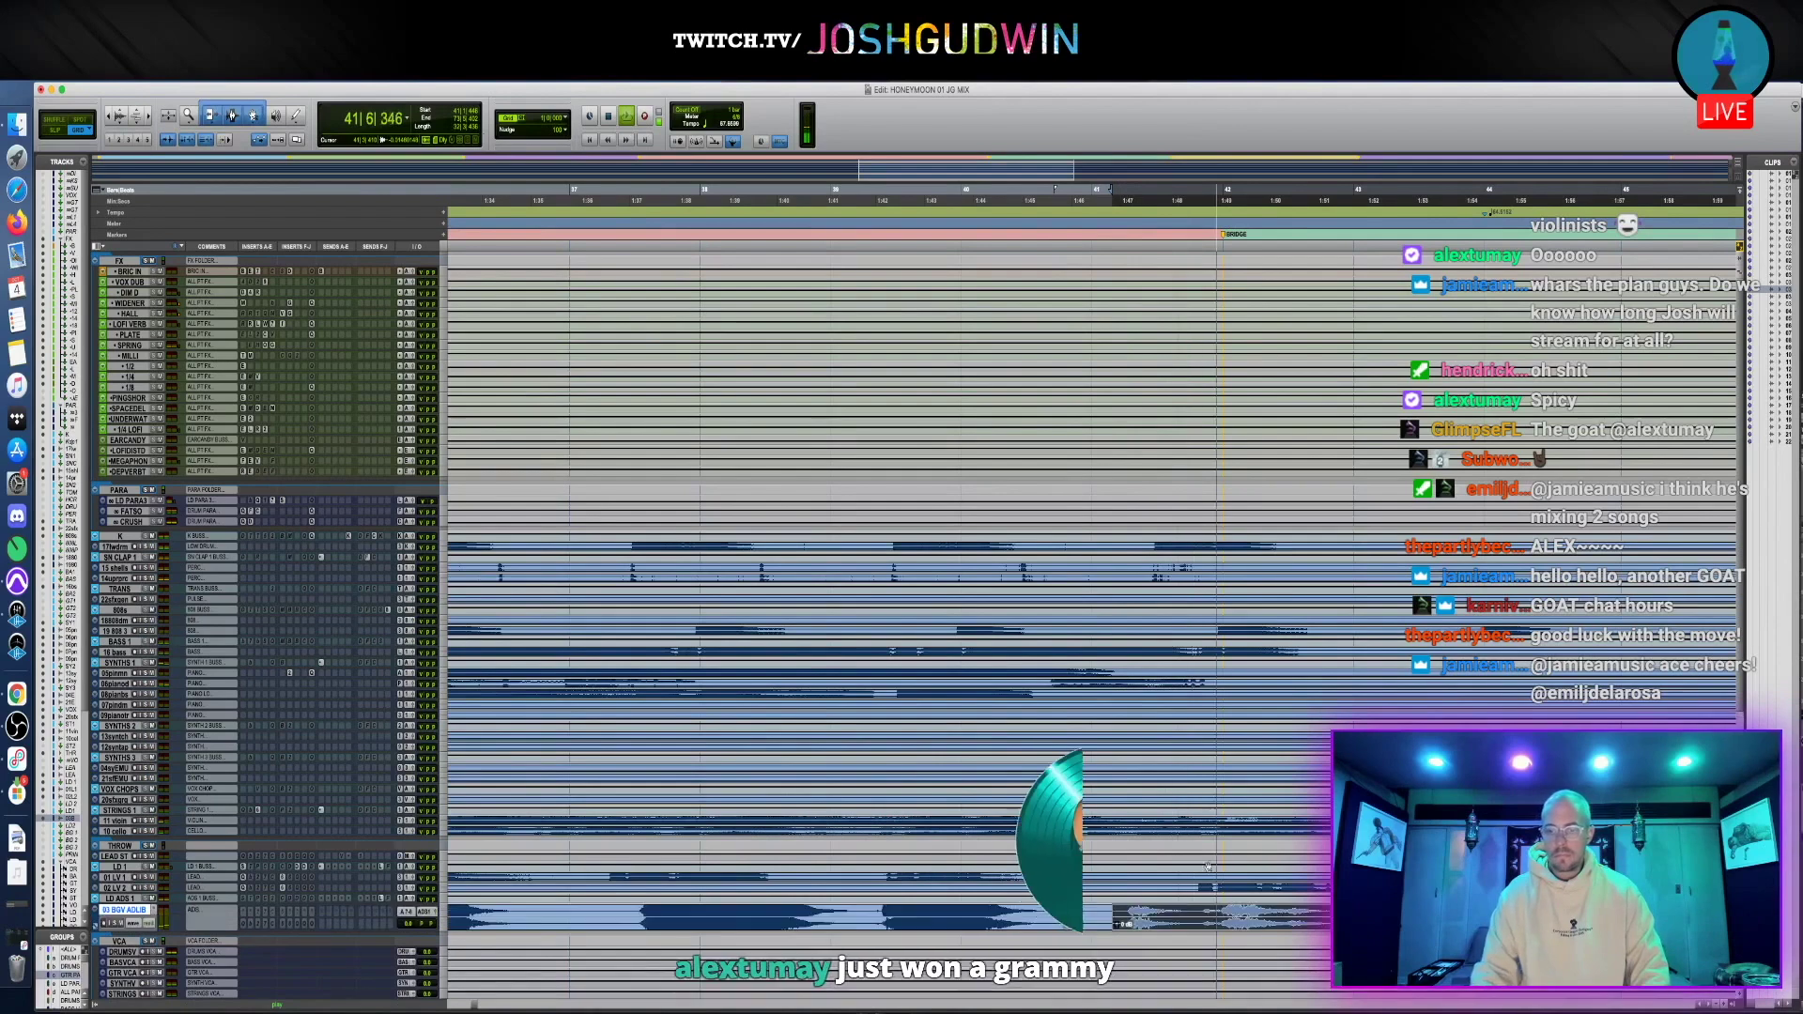
pyautogui.hotkey('ctrl', 'Up')
pyautogui.scroll(-3, 1207, 865)
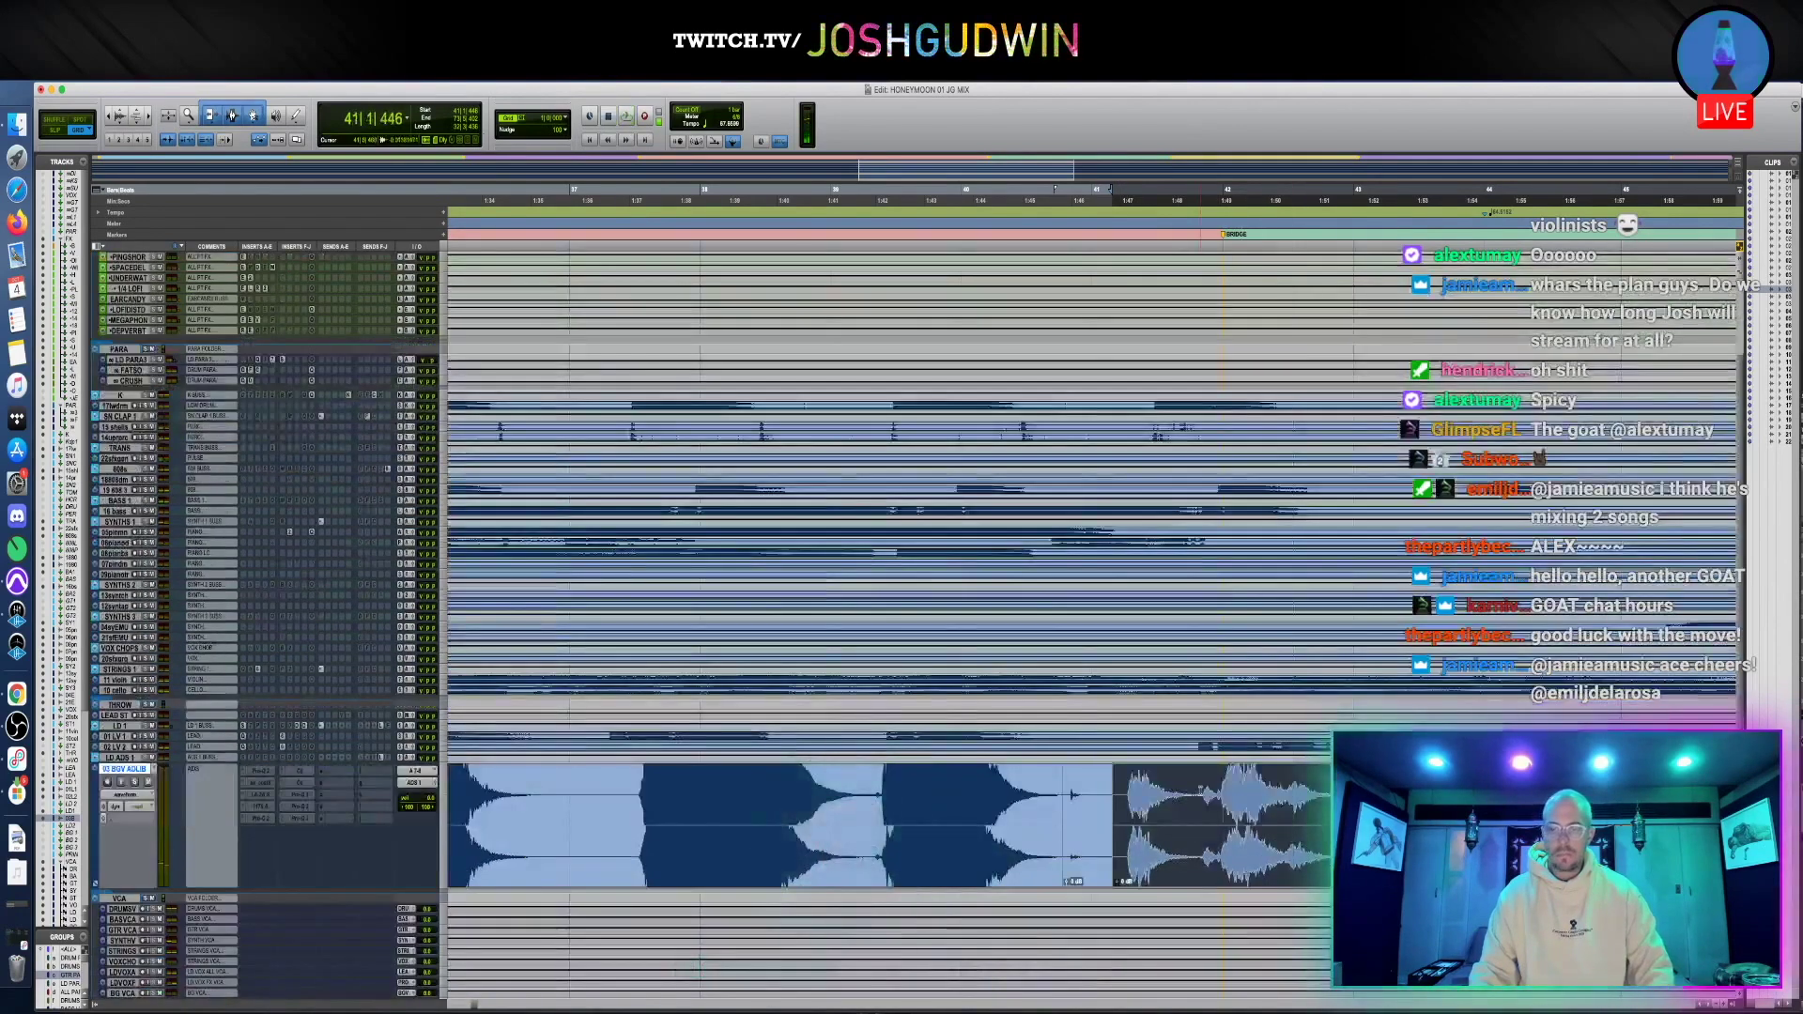
# Select the short ad-lib clip around bar 41 and duplicate the BGV ADLIB track with its automation, inserts, sends and group assignments
pyautogui.click(1169, 874)
pyautogui.press('space')
pyautogui.hotkey('alt', 'shift', 'd')
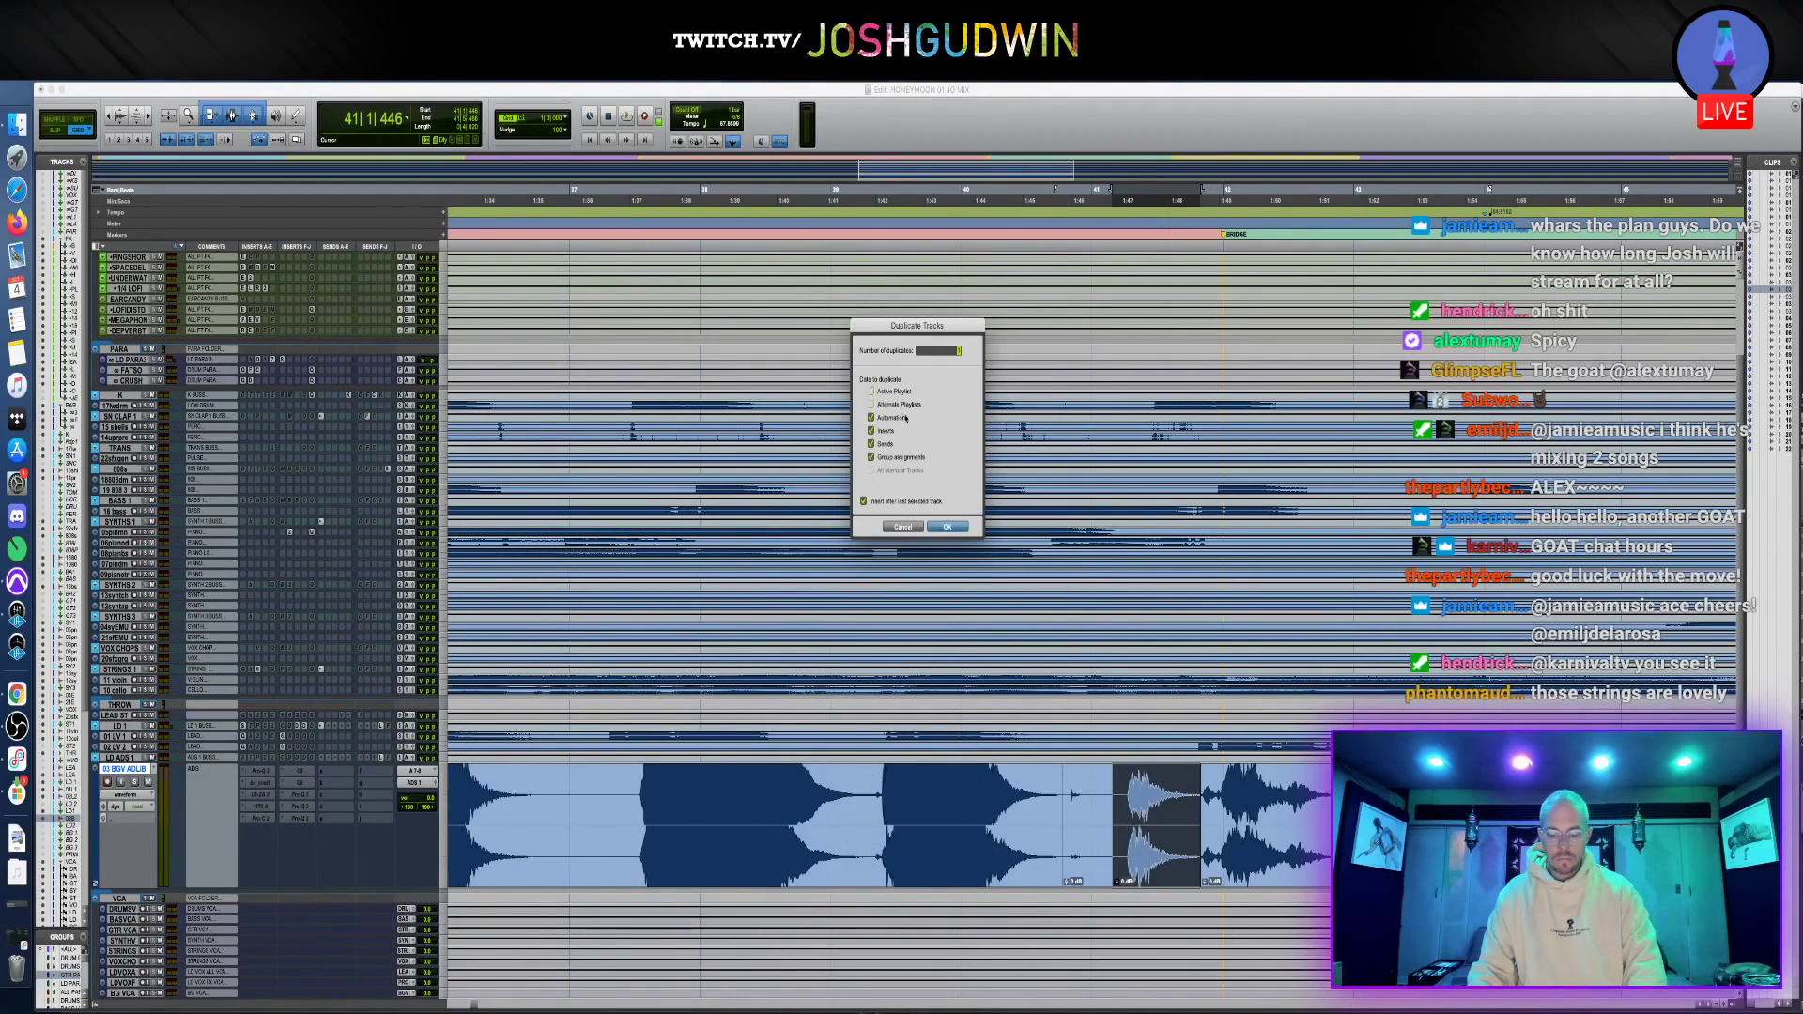
pyautogui.press('Return')
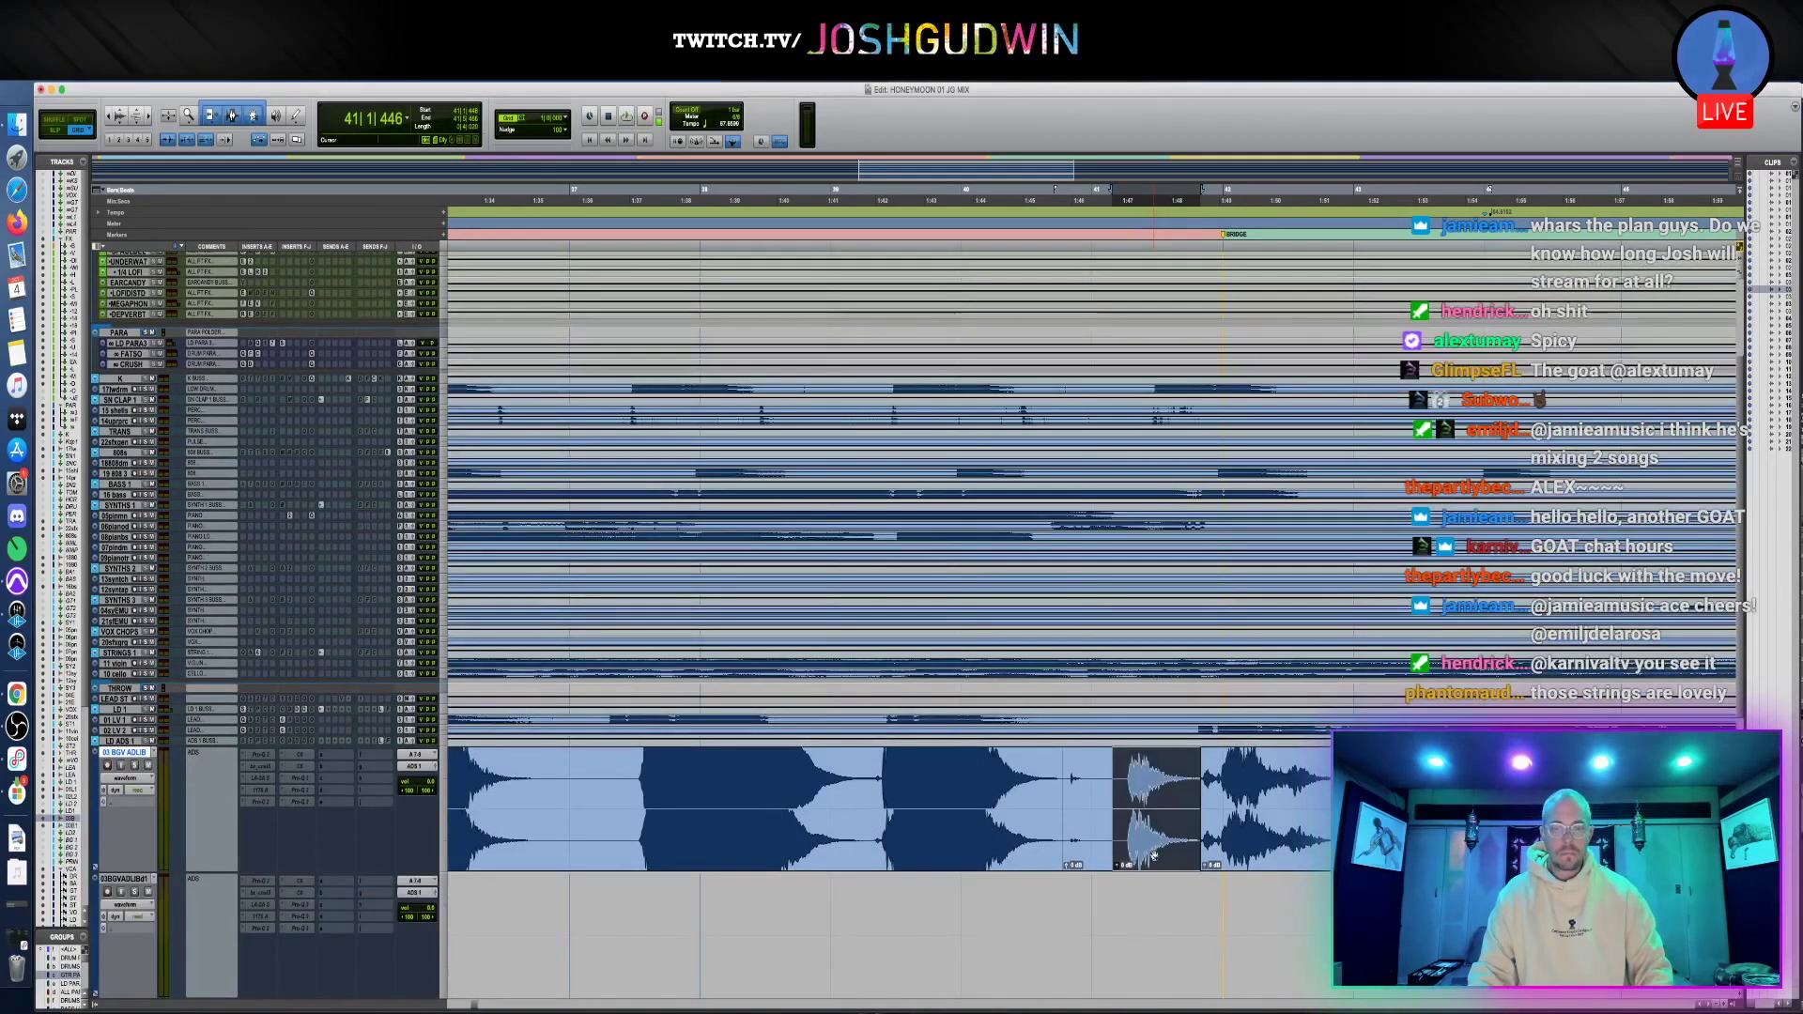
# Insert ValhallaDelay on the duplicated ad-lib track and load the THROW FB 1 preset
pyautogui.click(280, 895)
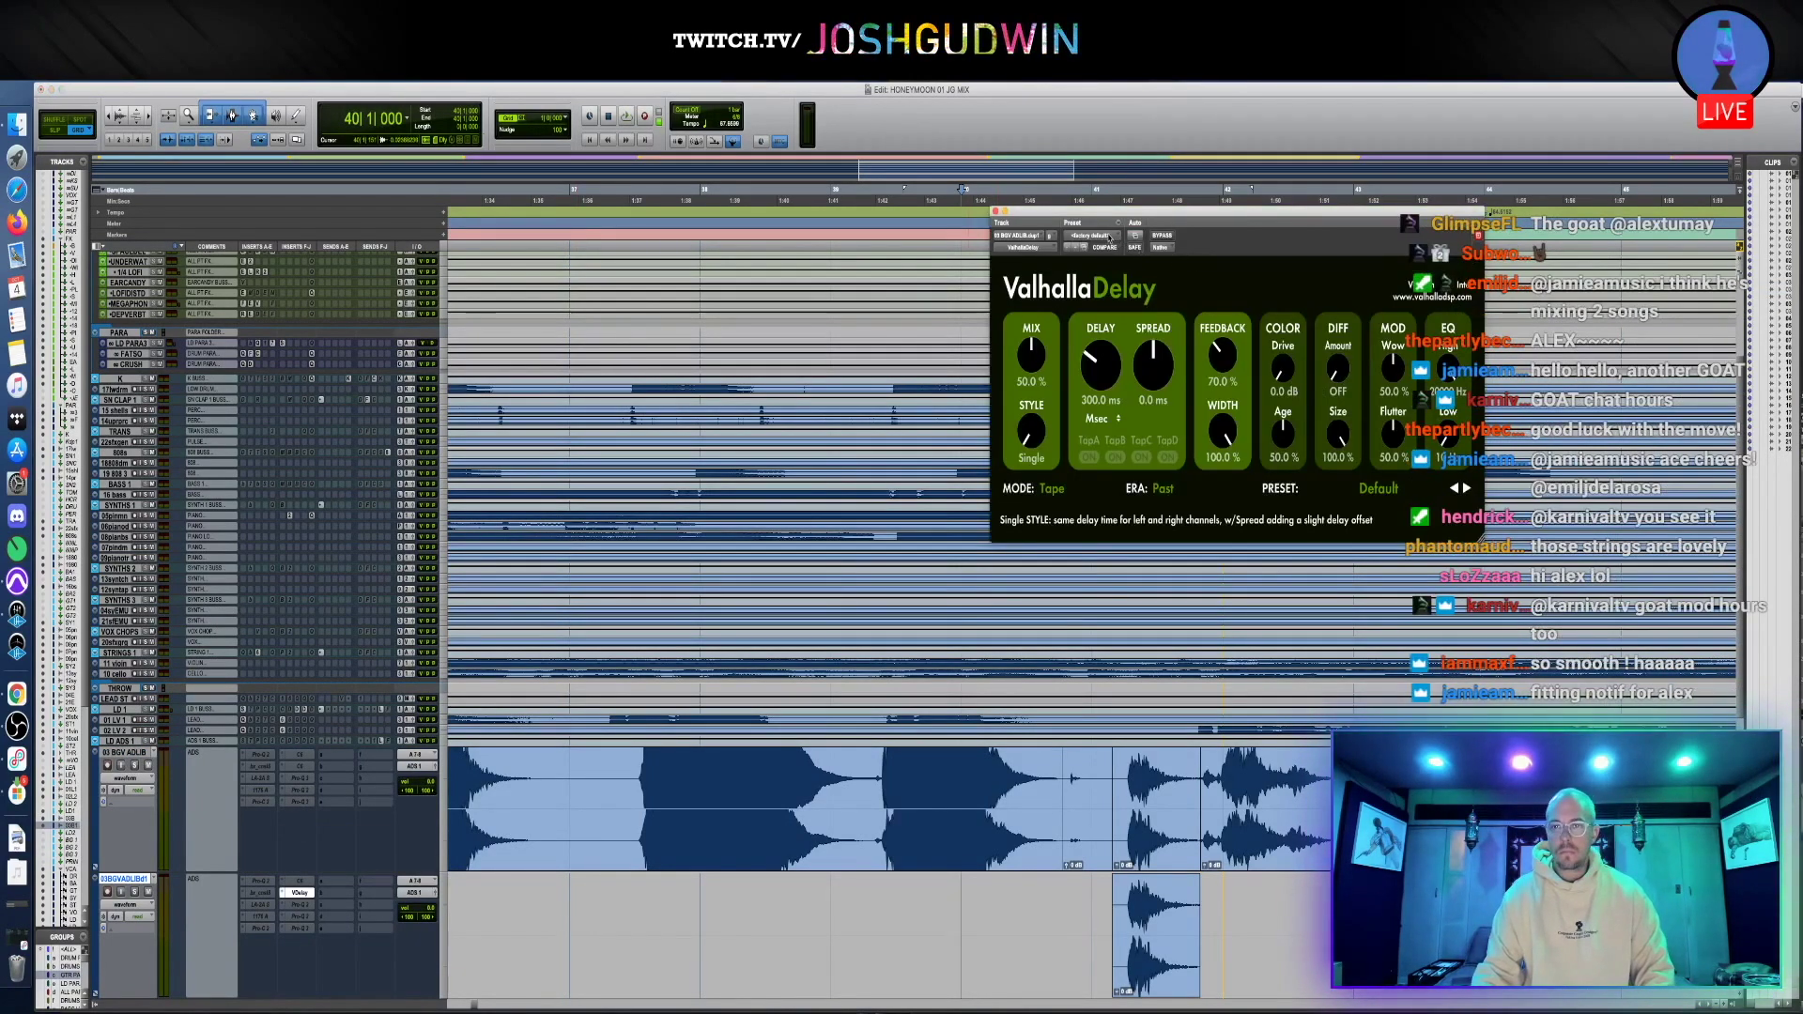
pyautogui.click(1110, 236)
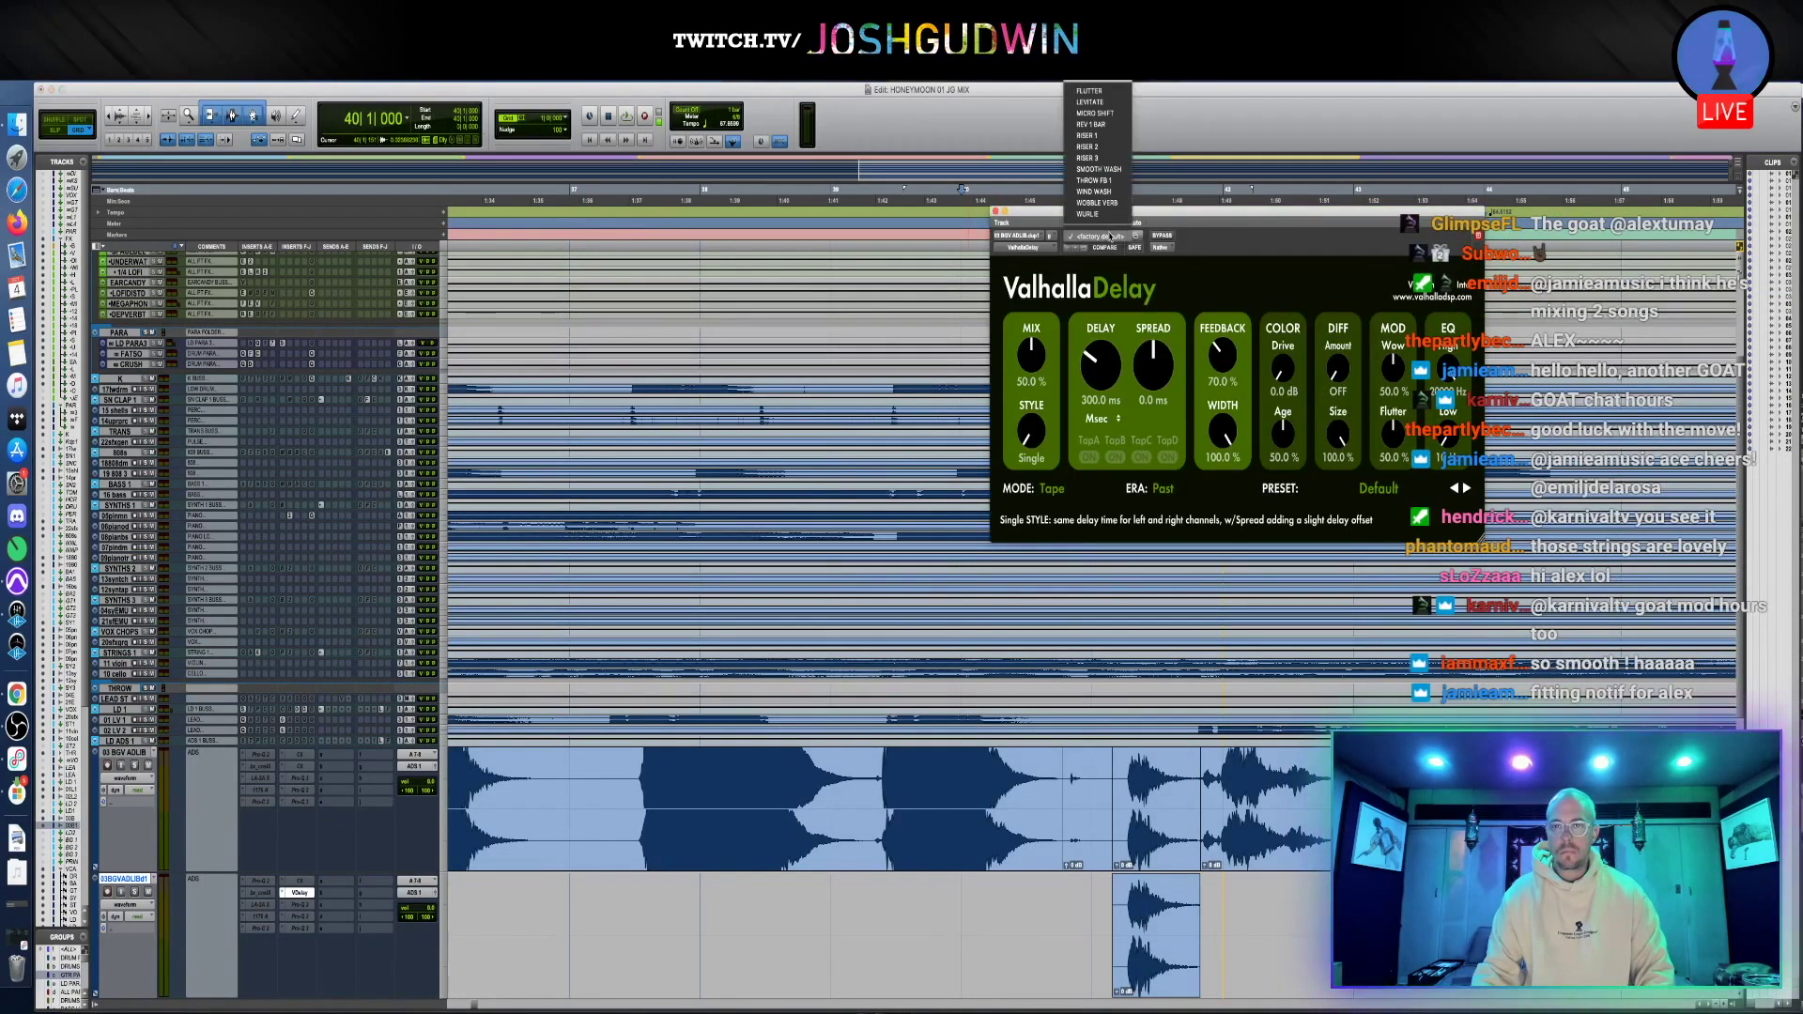
pyautogui.scroll(3, 1111, 236)
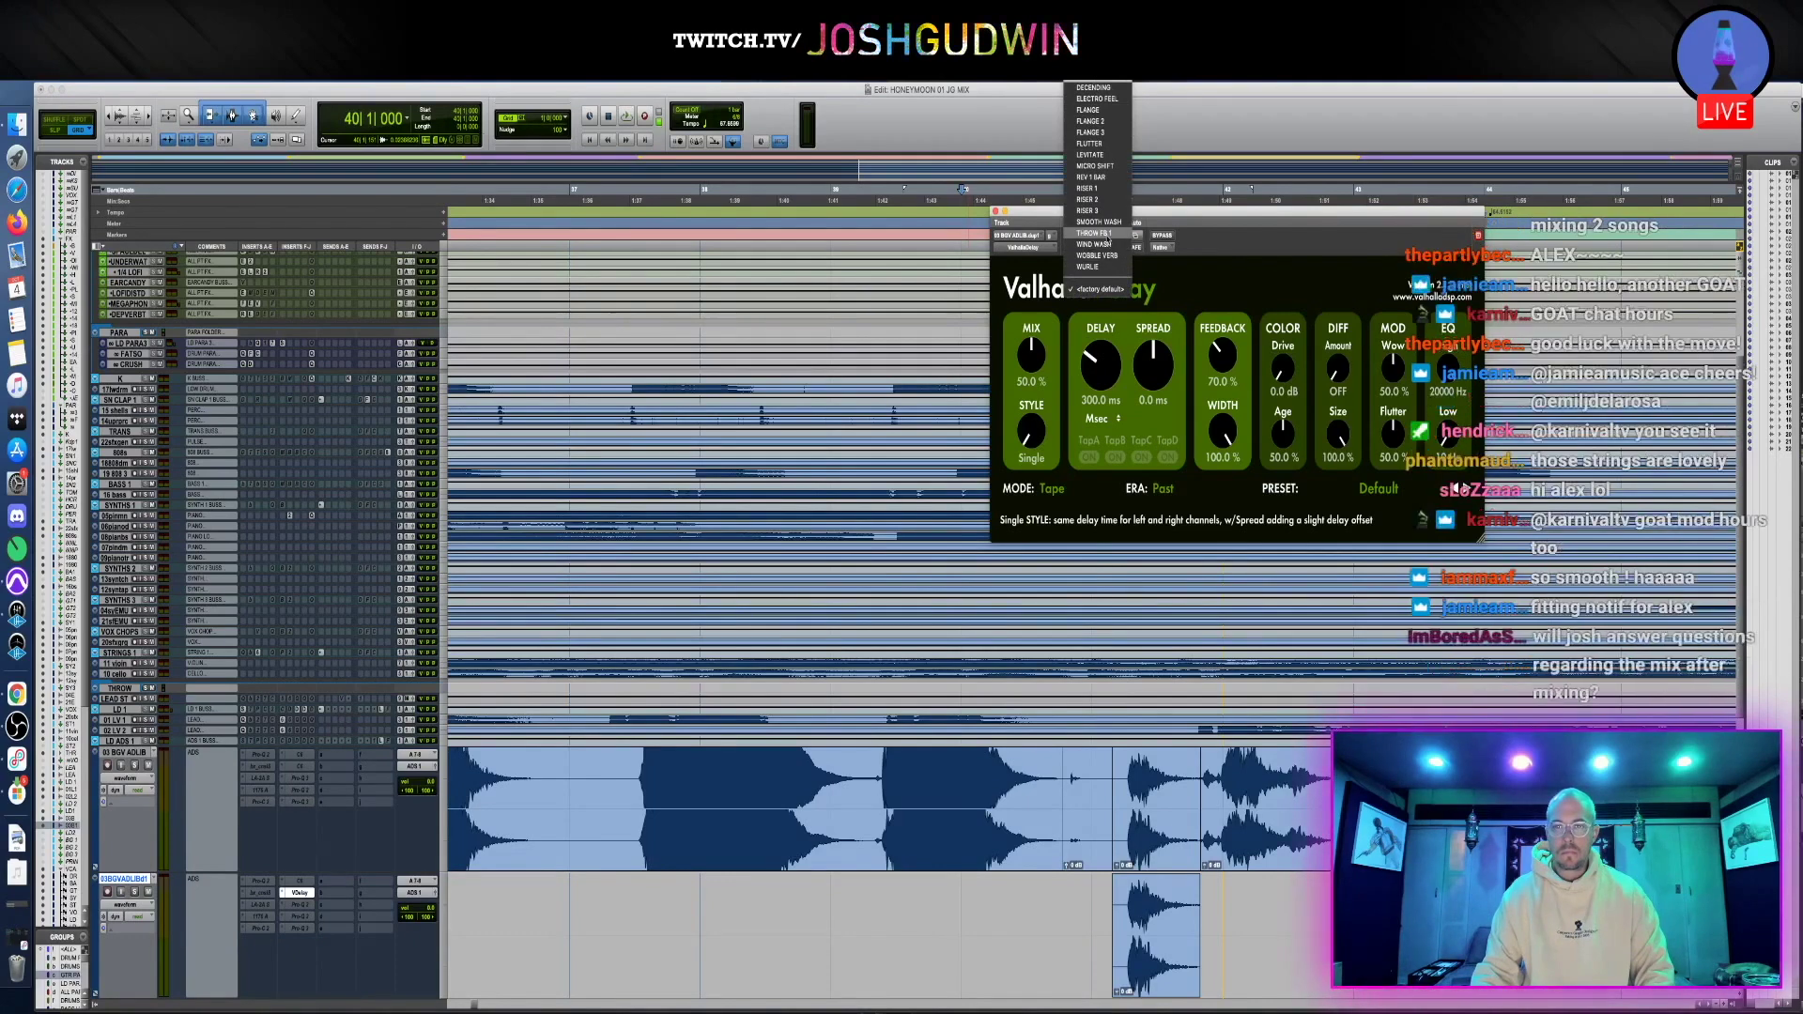
pyautogui.click(1108, 234)
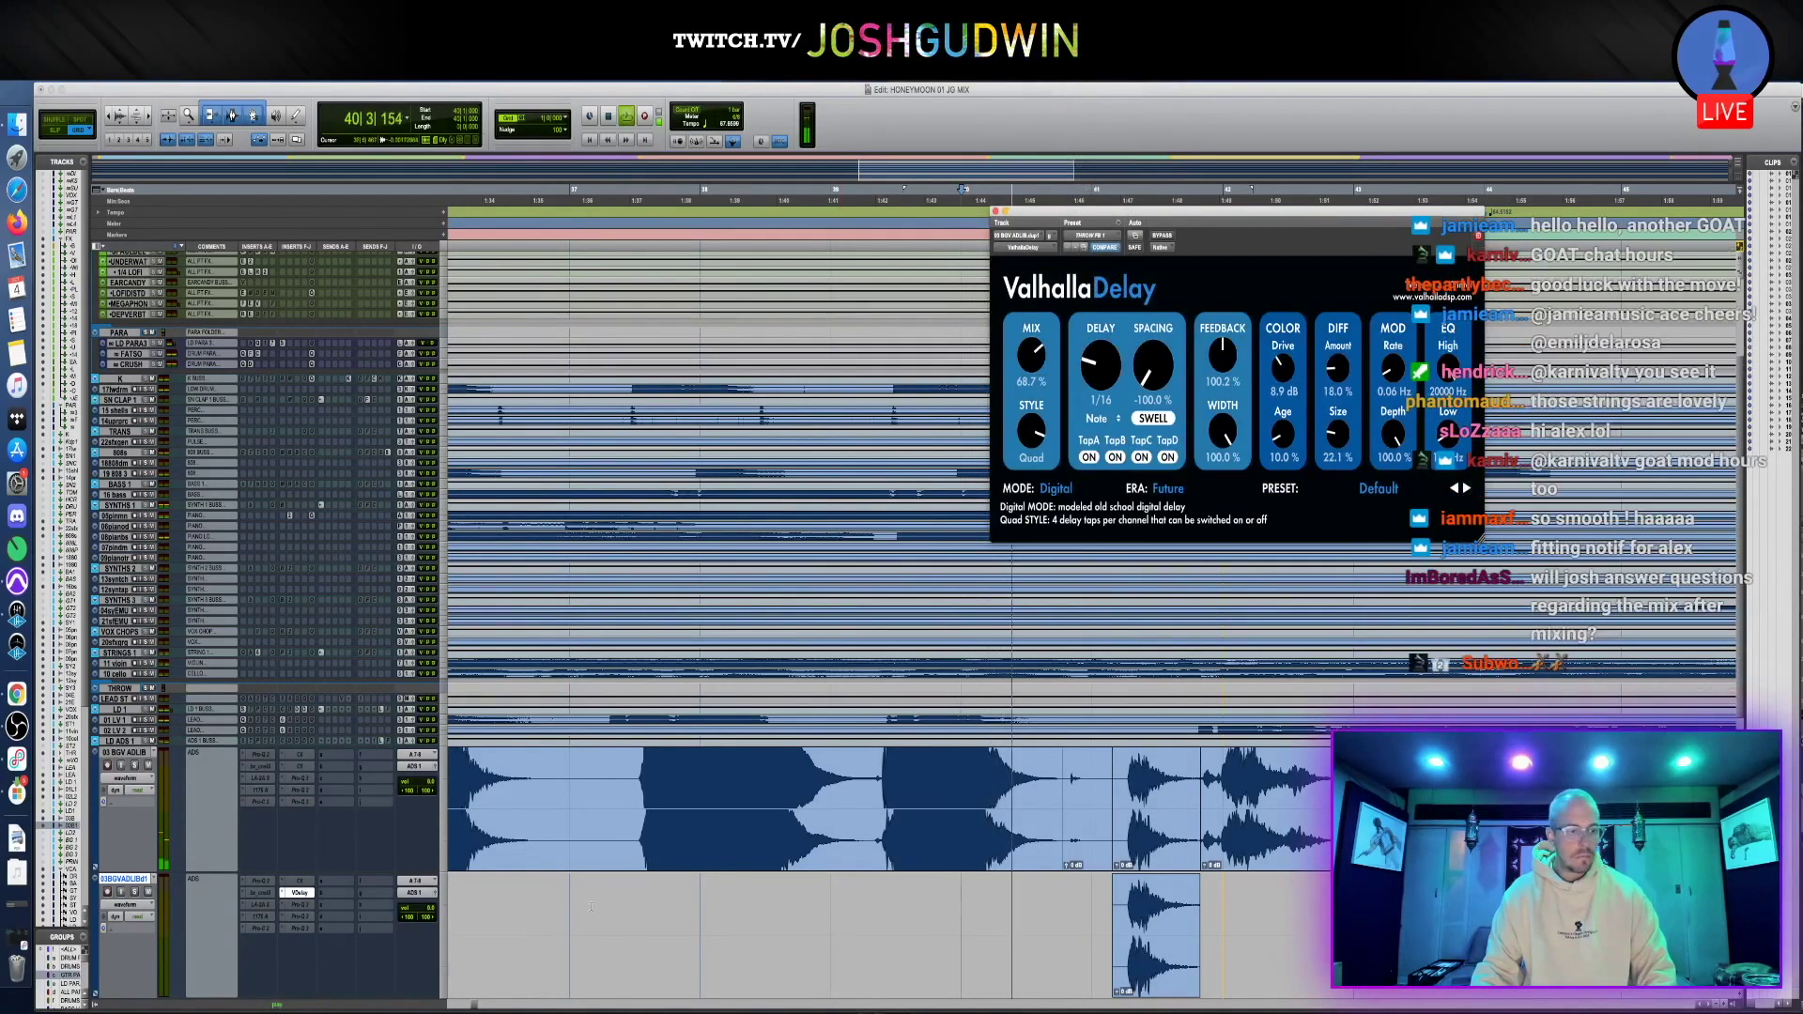
# Set the ValhallaDelay mix to 100% and its delay time to a 1/4 note
pyautogui.moveTo(1034, 366); pyautogui.dragTo(1034, 291)
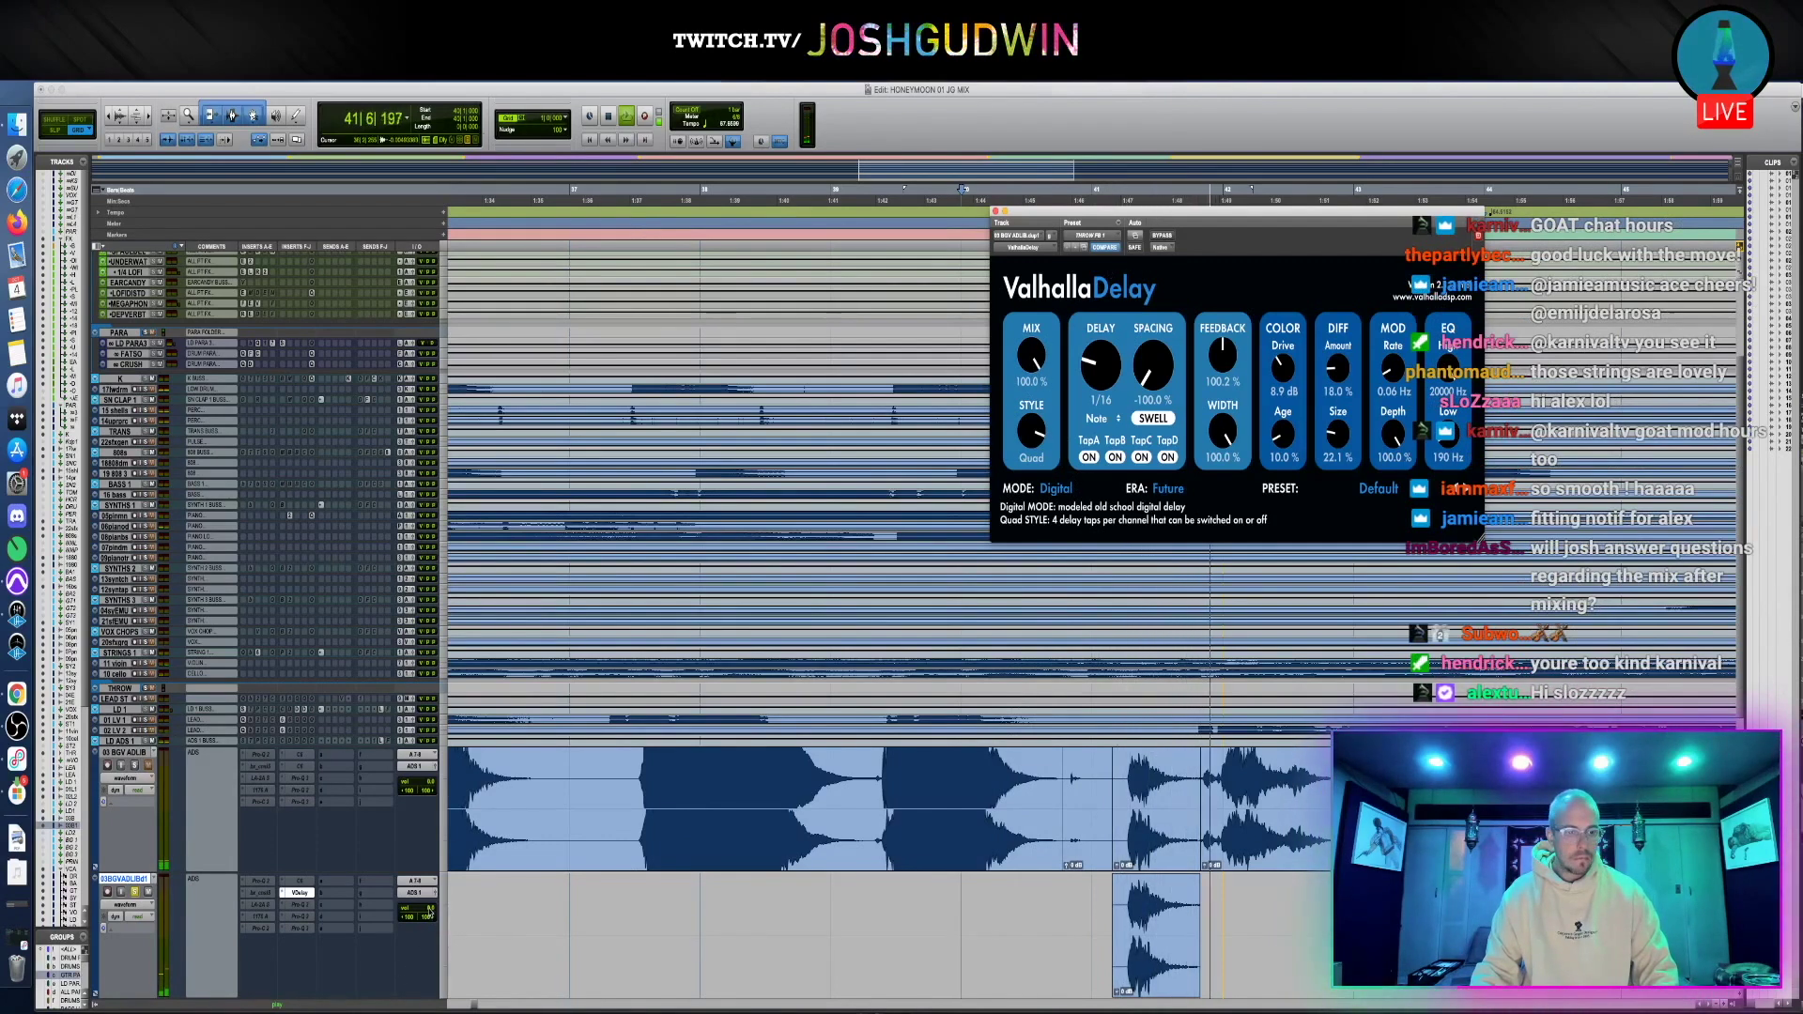
pyautogui.press('space')
pyautogui.moveTo(1109, 355); pyautogui.dragTo(1116, 327)
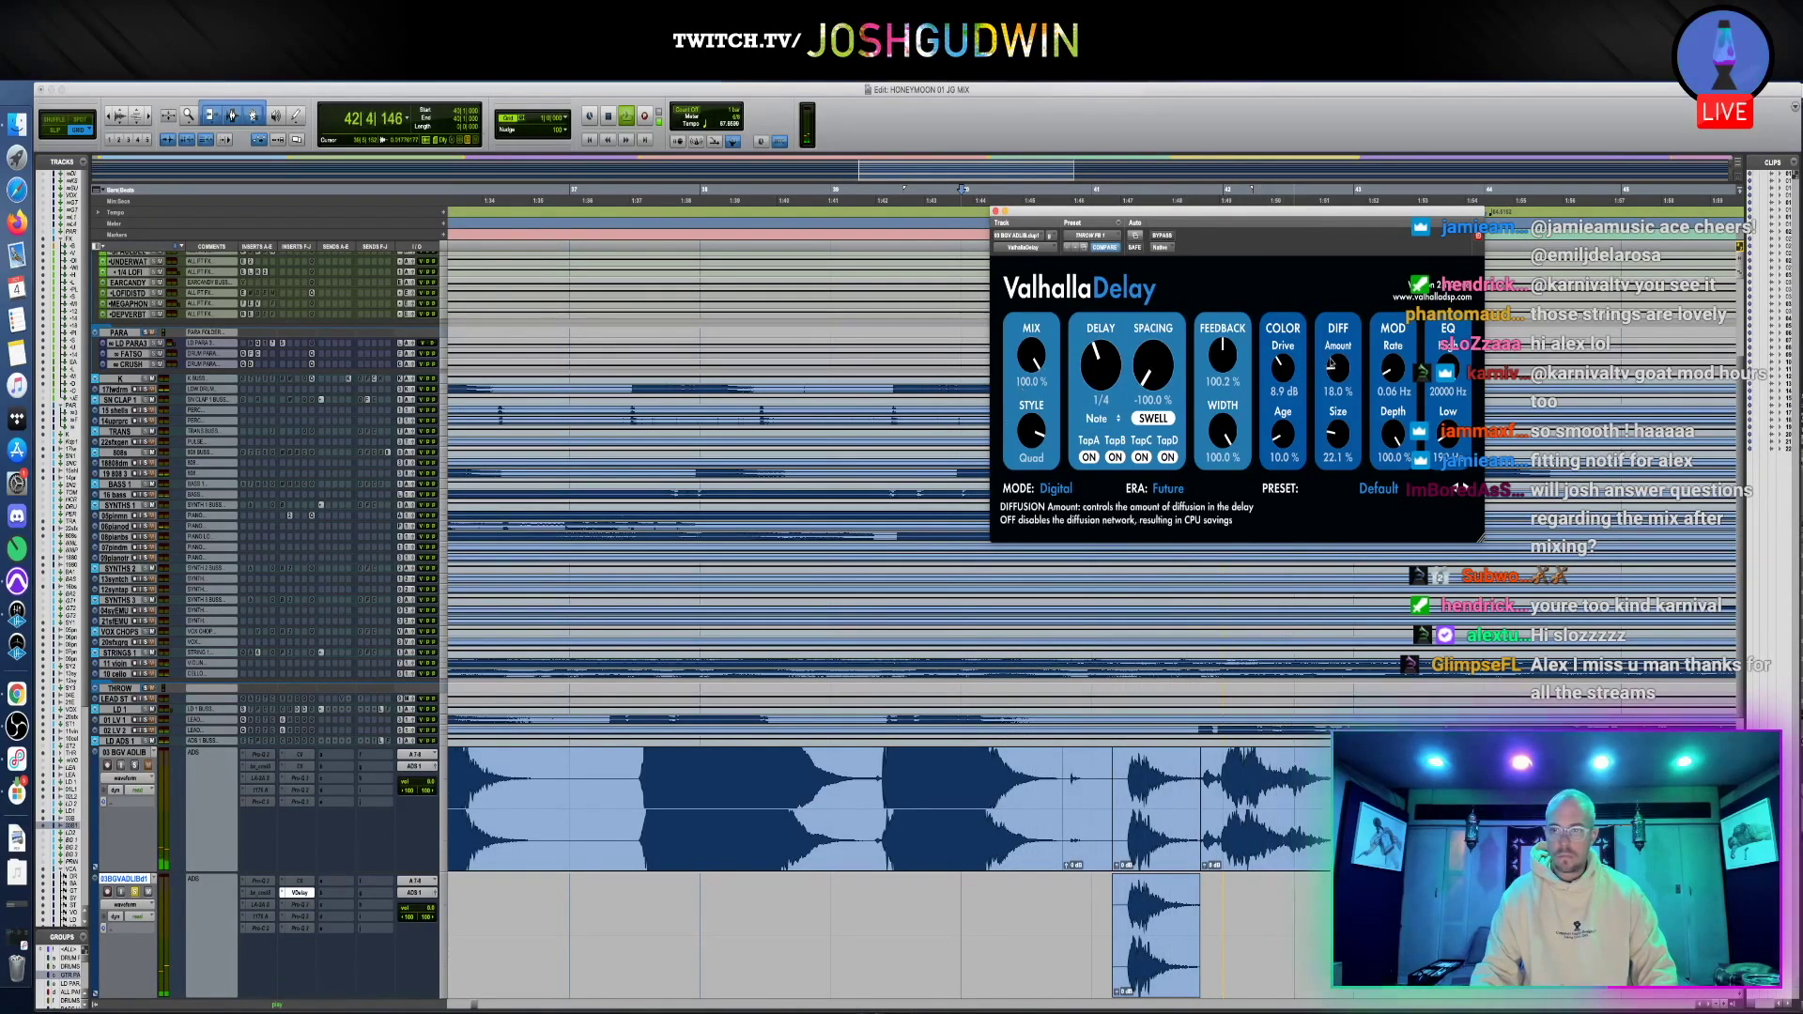
# Set the delay's drive to 15.2 dB, diffusion size to 72.1%, modulation depth to 0% and modulation rate to 0.01 Hz
pyautogui.moveTo(1285, 368); pyautogui.dragTo(1298, 340)
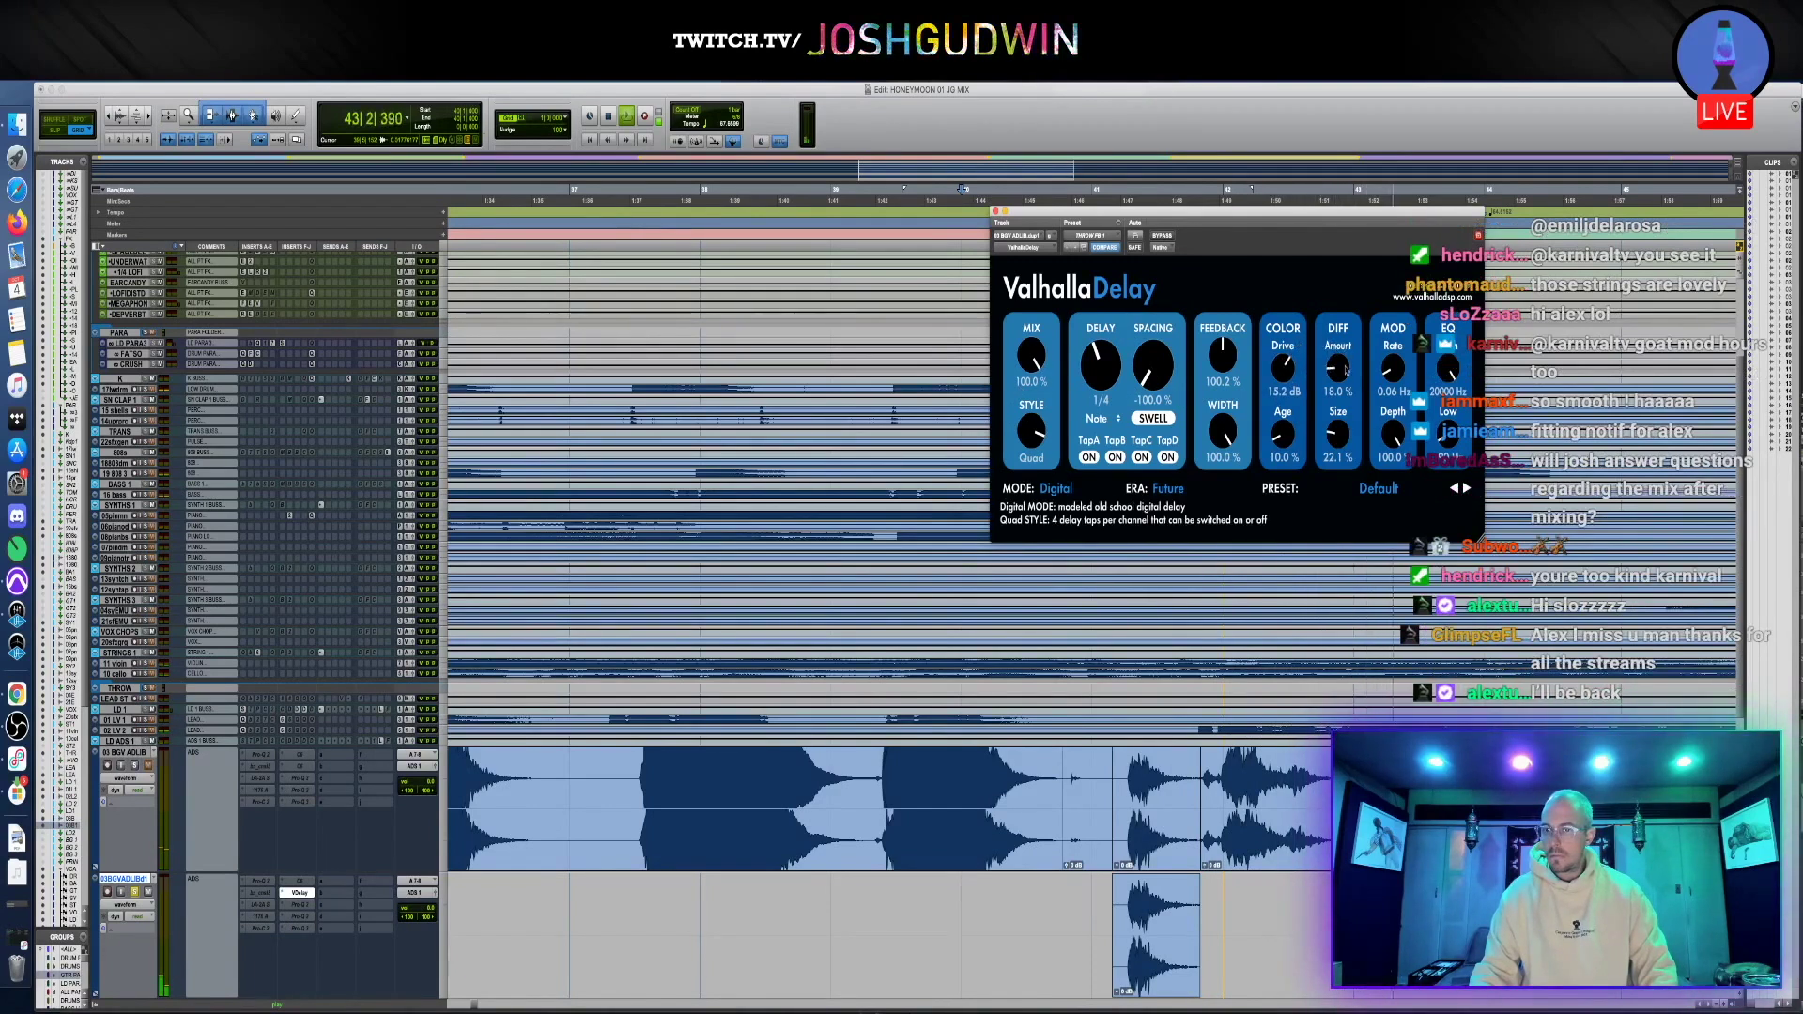
pyautogui.moveTo(1342, 433); pyautogui.dragTo(1381, 394)
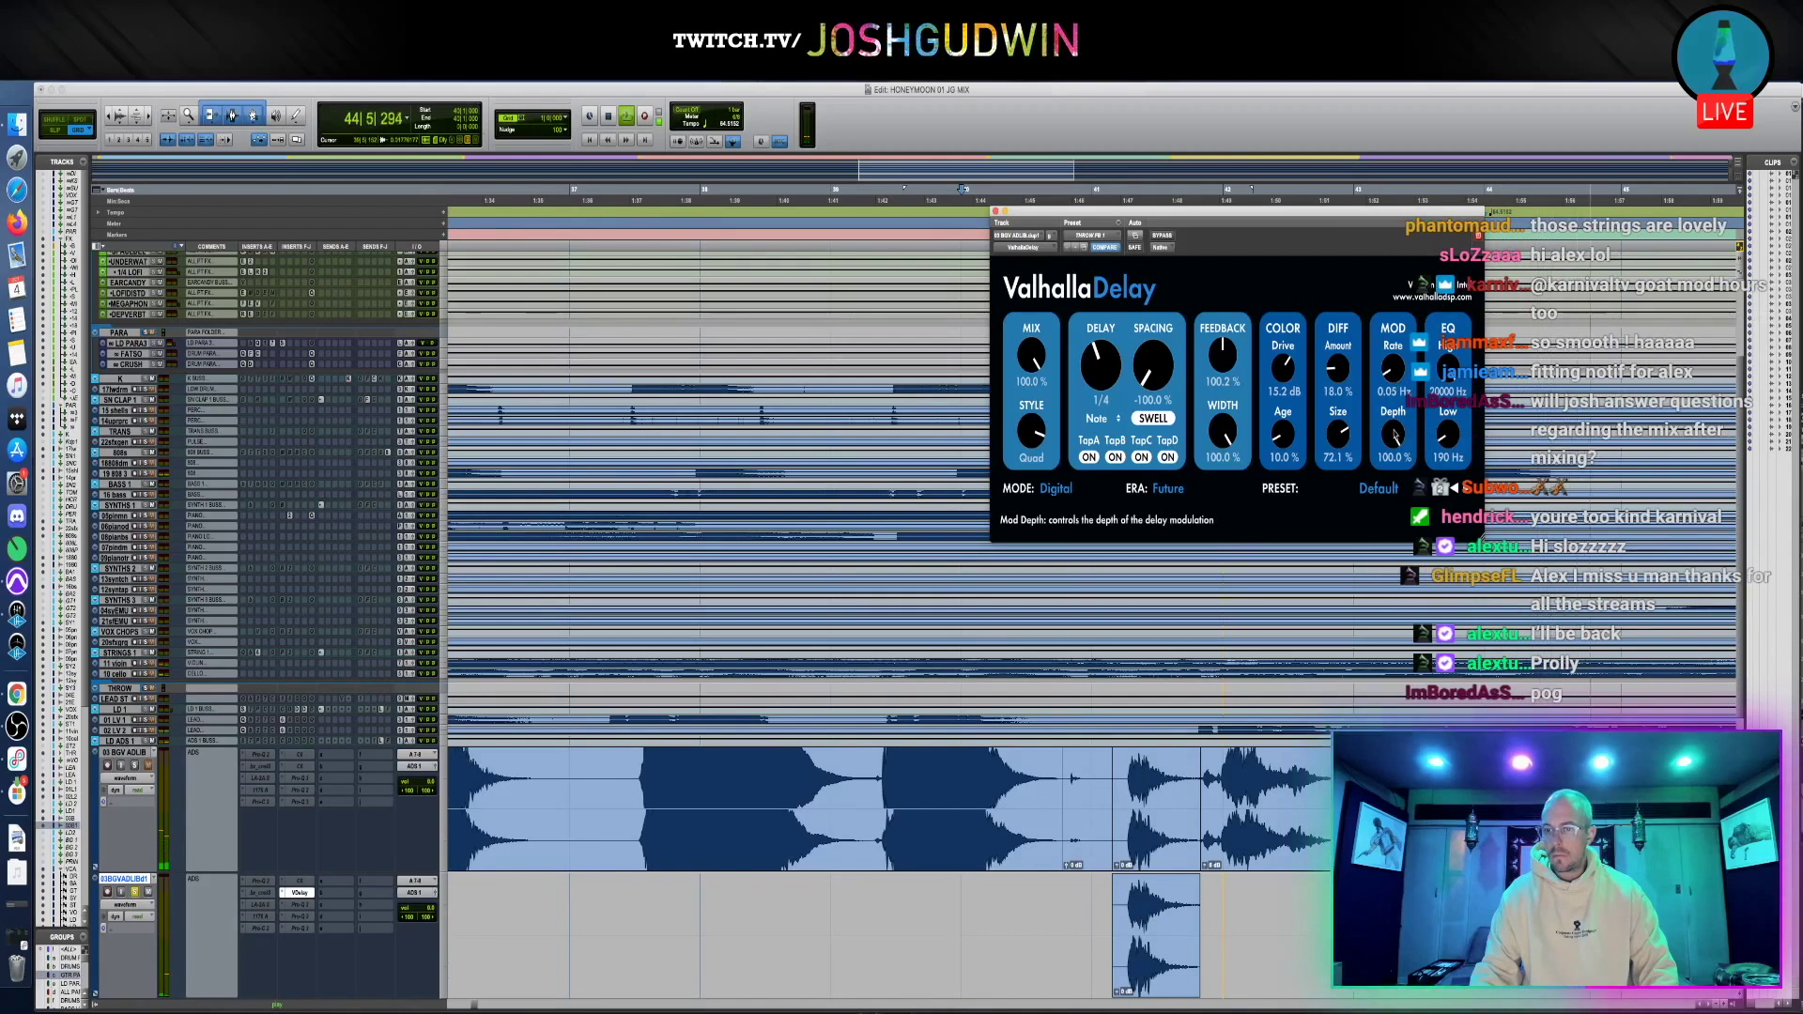
pyautogui.moveTo(1395, 432); pyautogui.dragTo(1392, 531)
pyautogui.moveTo(1390, 365); pyautogui.dragTo(1391, 377)
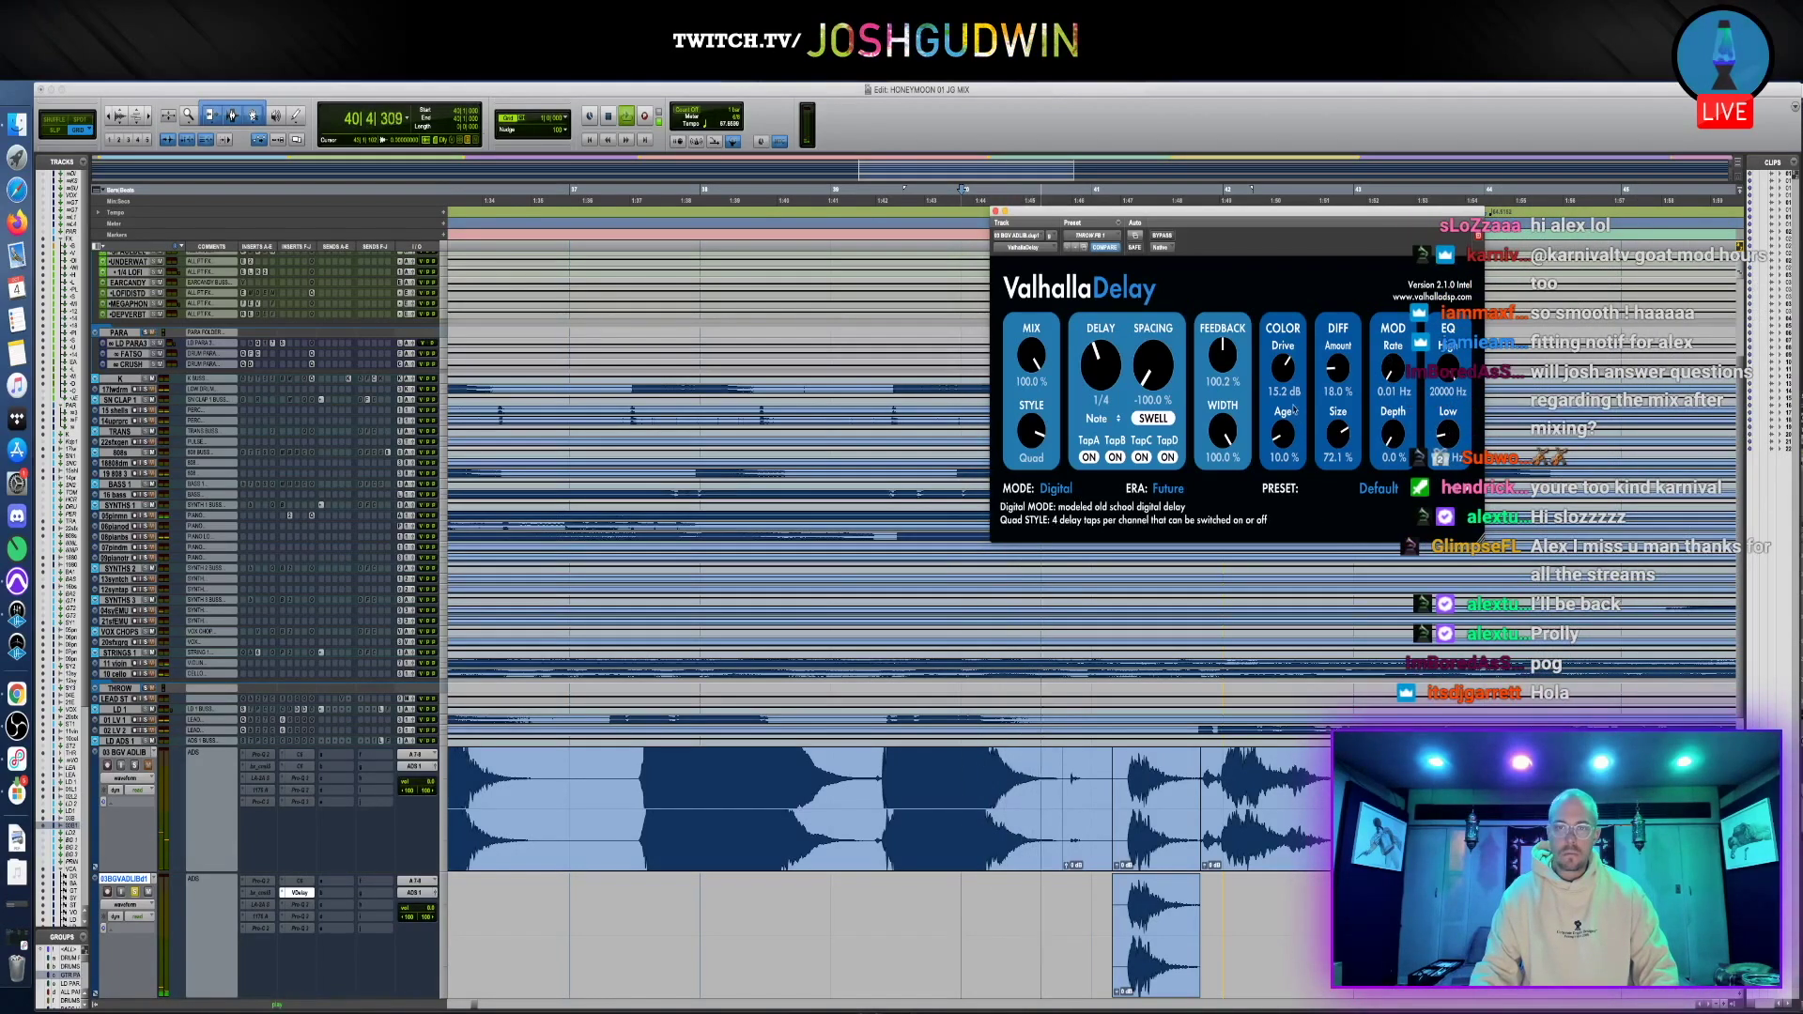
# Reduce the delay's mix to 20.6% and feedback to 44.2% while auditioning the ad-lib throw
pyautogui.moveTo(1218, 362); pyautogui.dragTo(1218, 376)
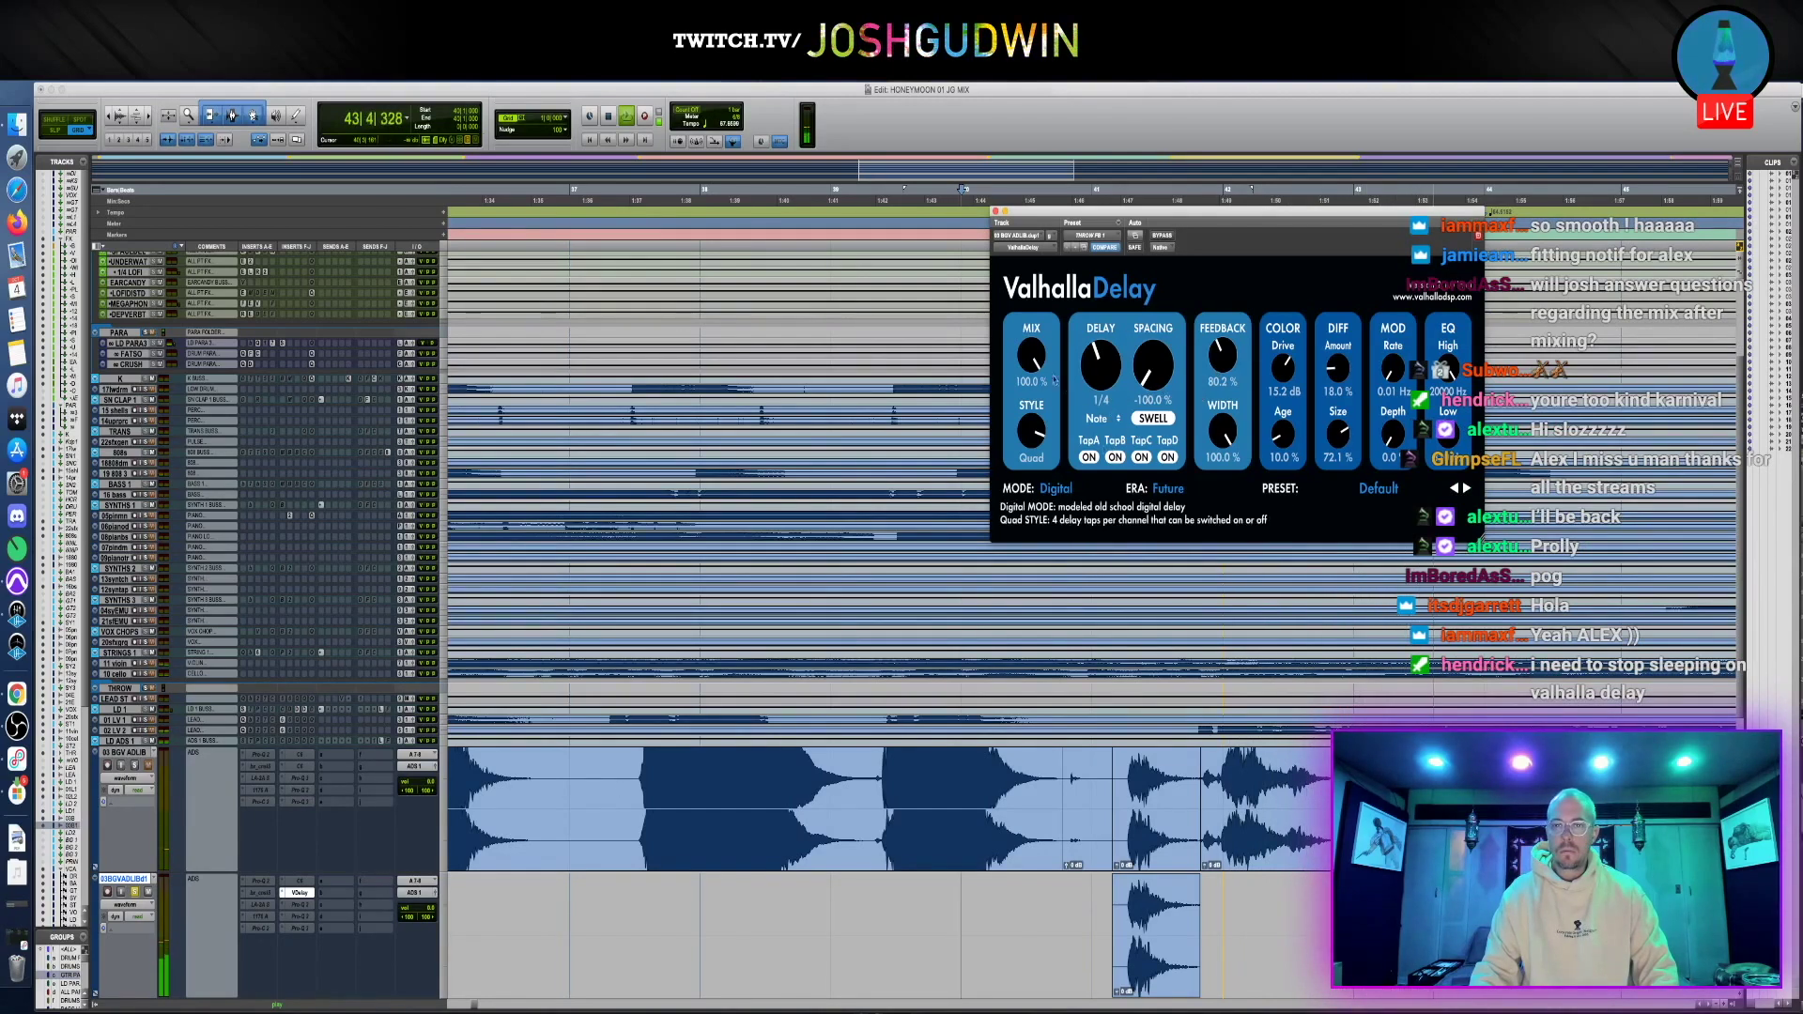
pyautogui.moveTo(1033, 360); pyautogui.dragTo(1043, 535)
pyautogui.moveTo(1037, 354); pyautogui.dragTo(1039, 335)
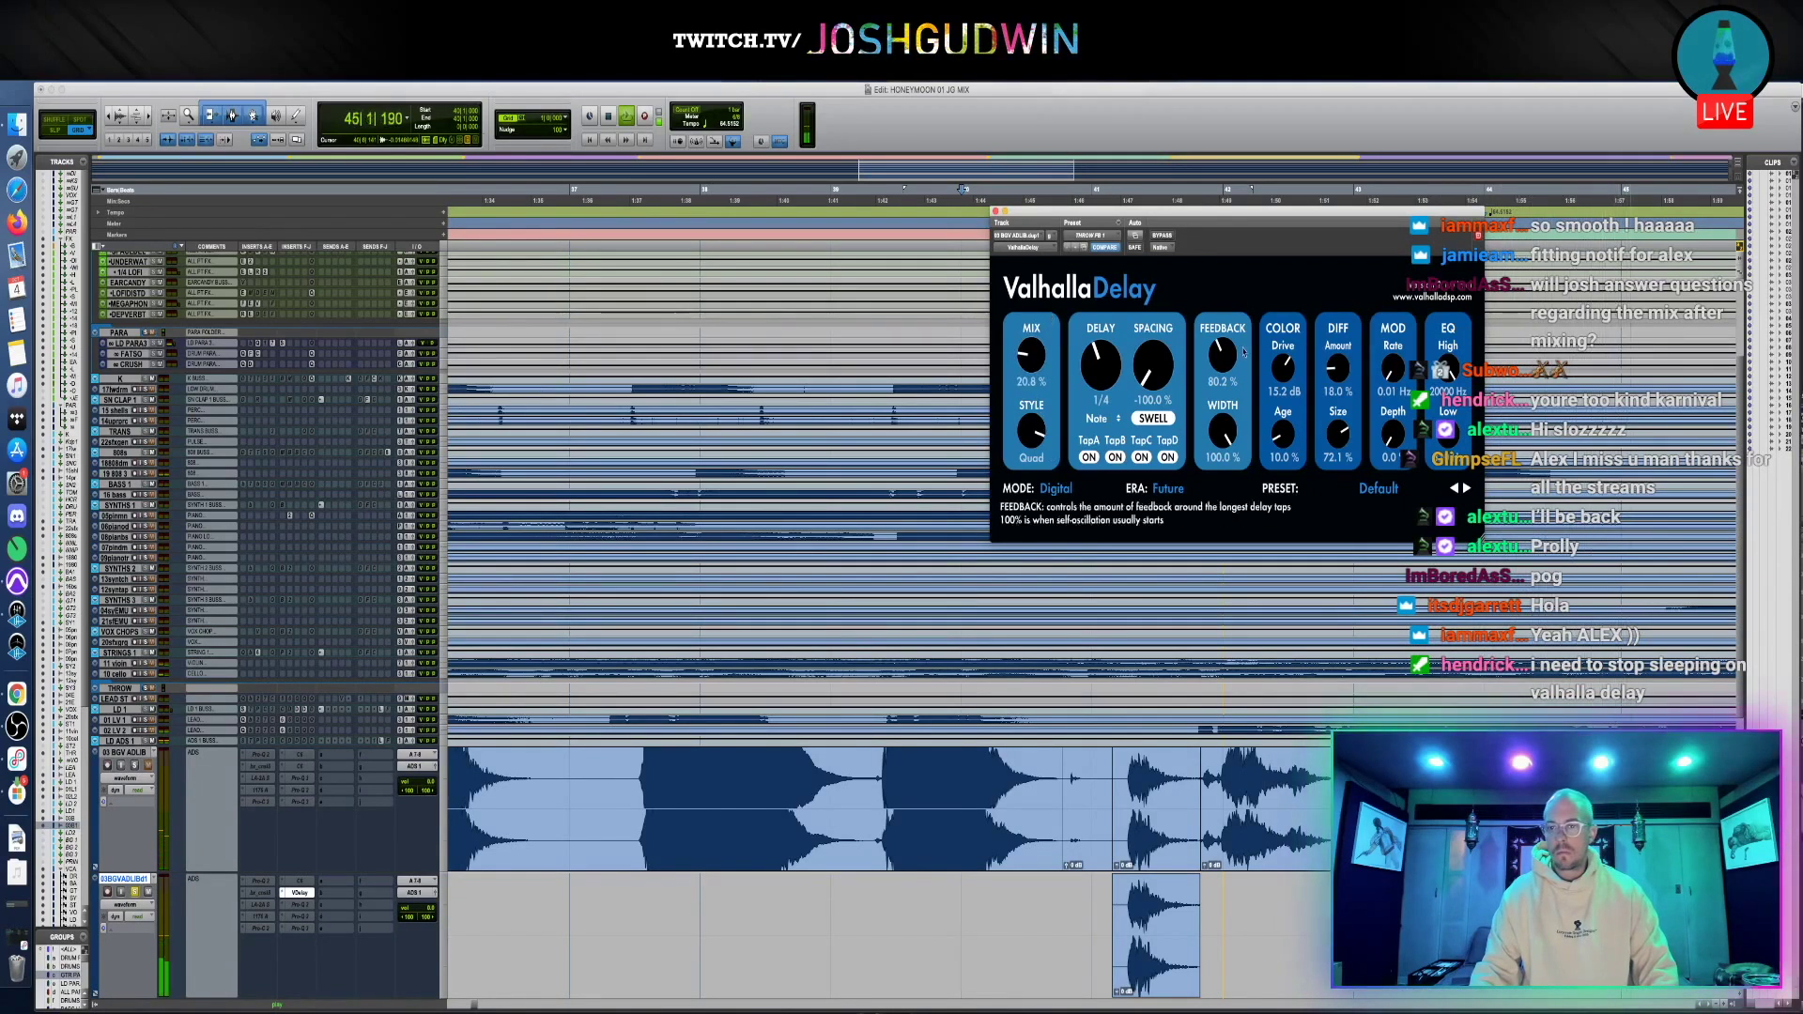
pyautogui.moveTo(1221, 347); pyautogui.dragTo(1219, 386)
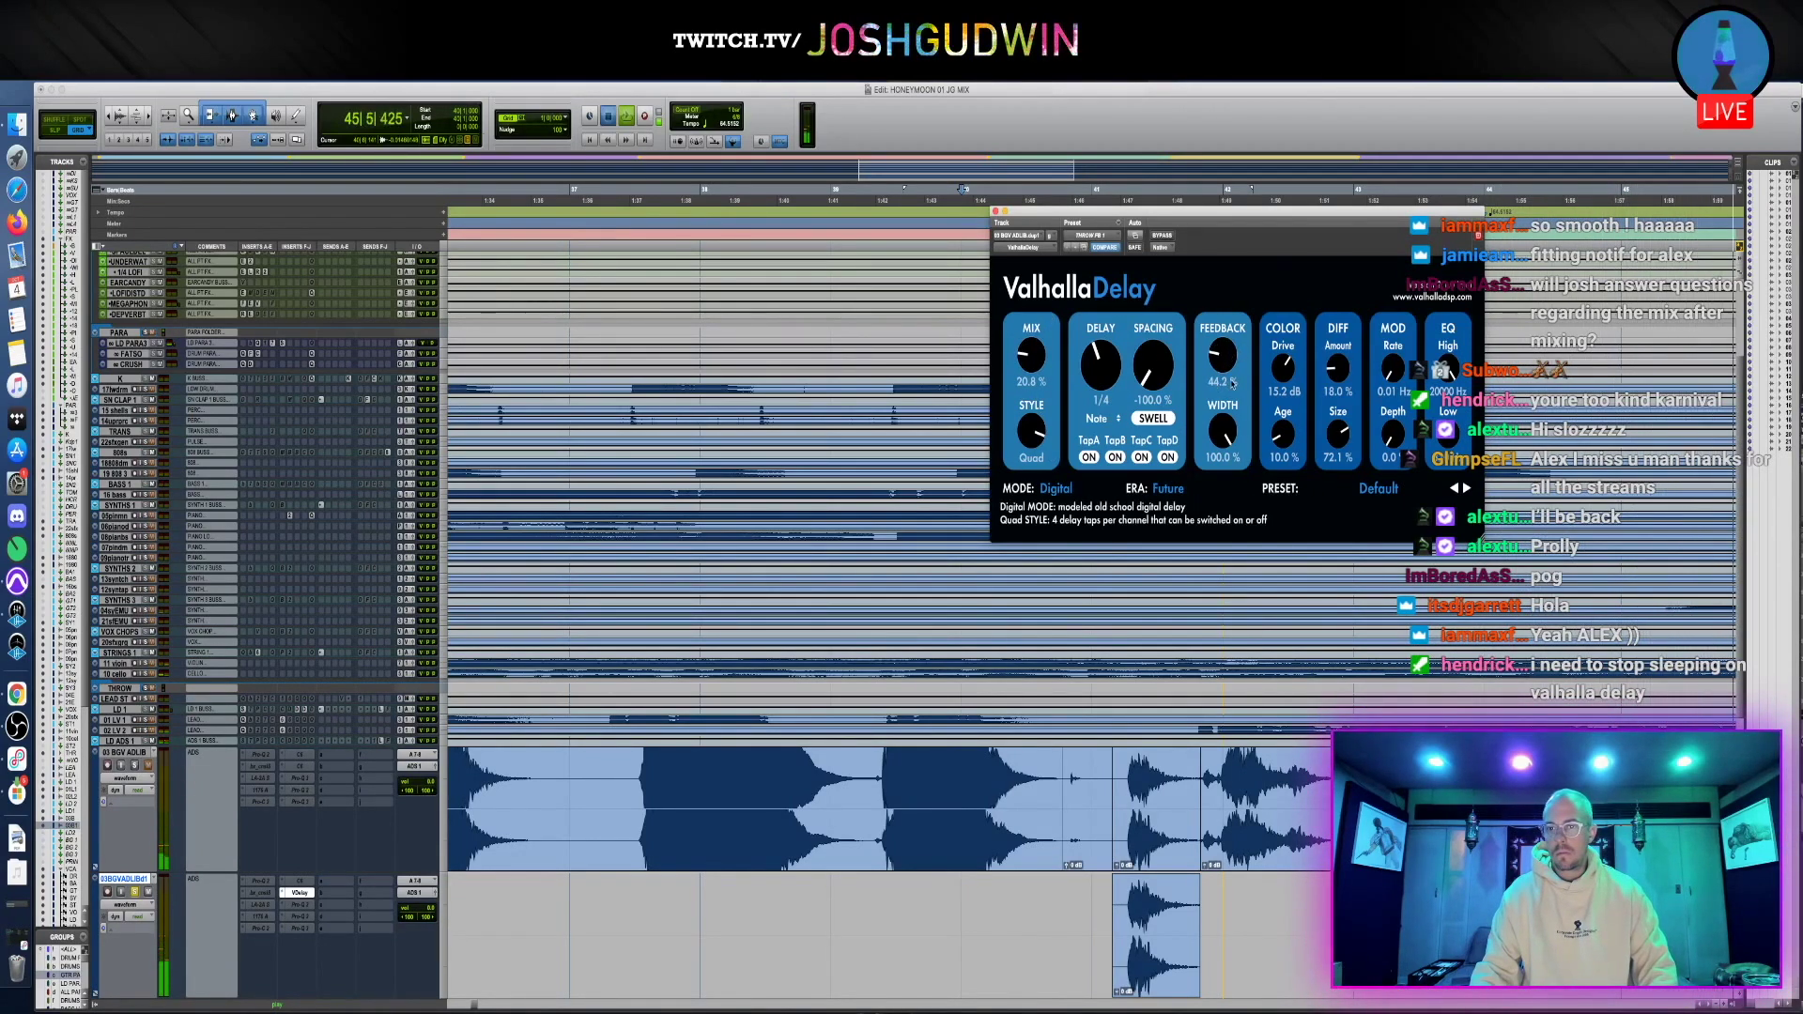
pyautogui.press('space')
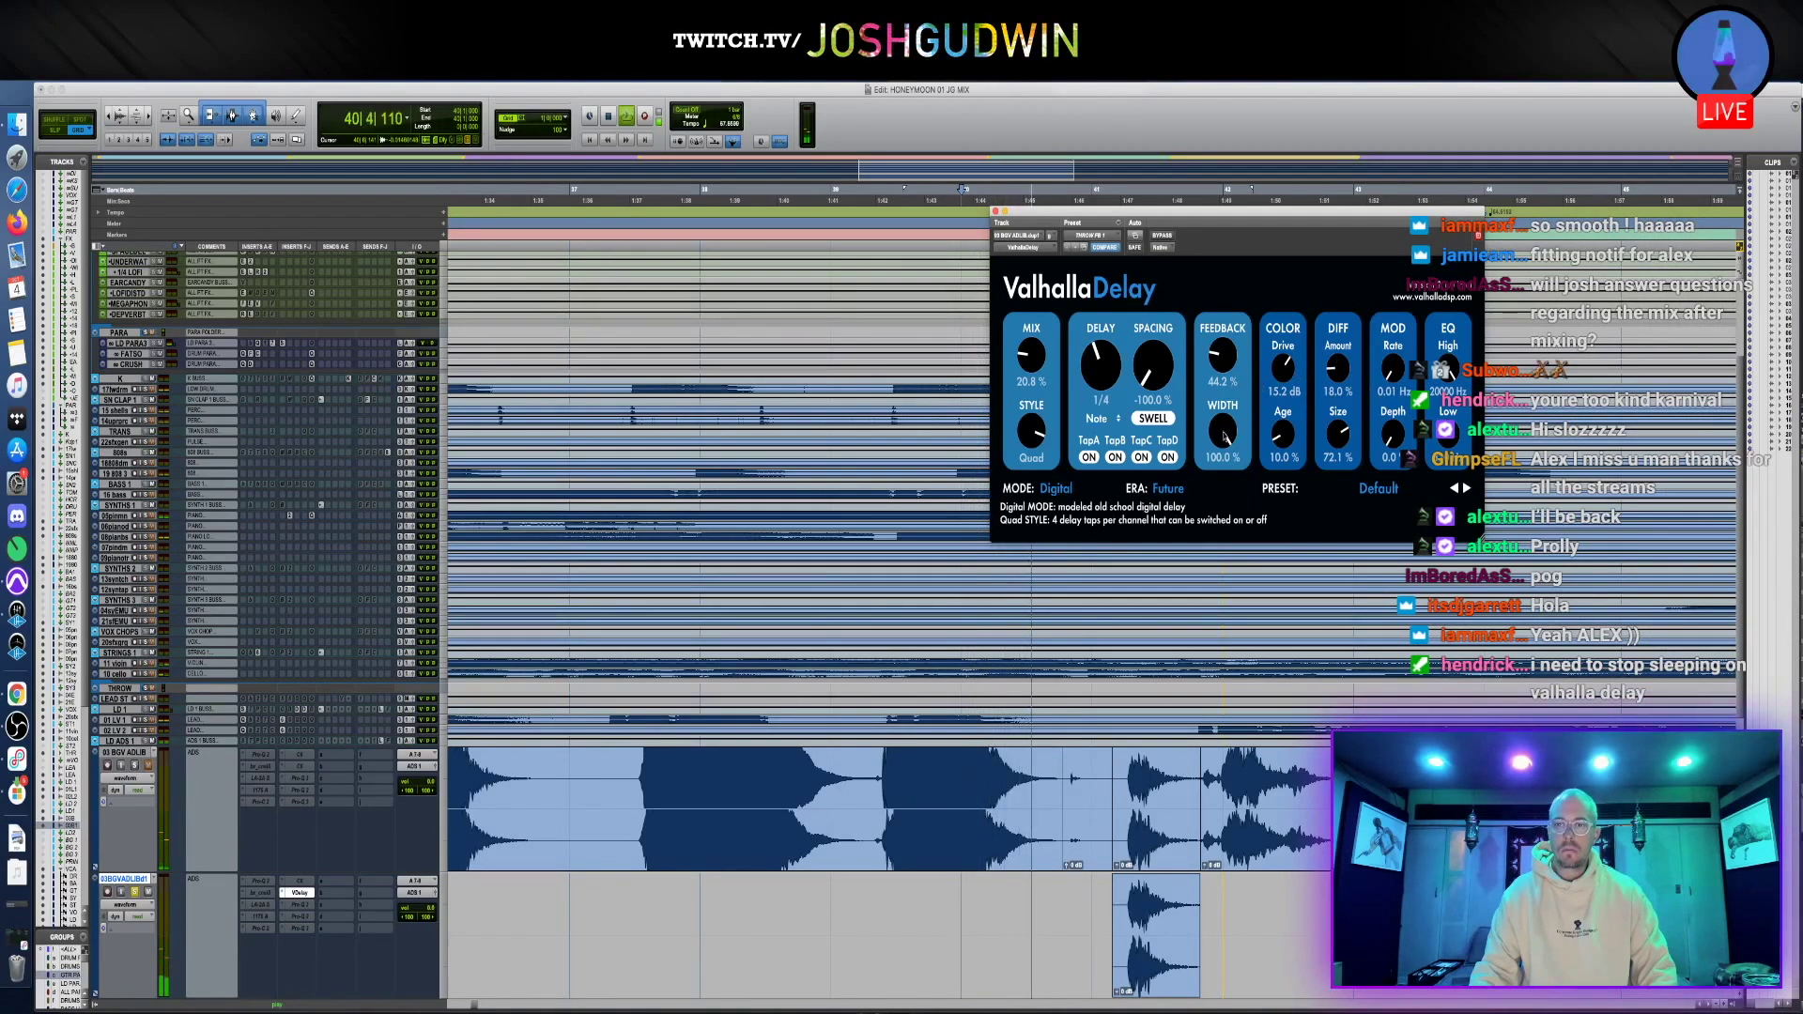
# Set the delay's age to 4.0% and fine-tune its mix to about 34.4%
pyautogui.moveTo(1275, 439); pyautogui.dragTo(1272, 447)
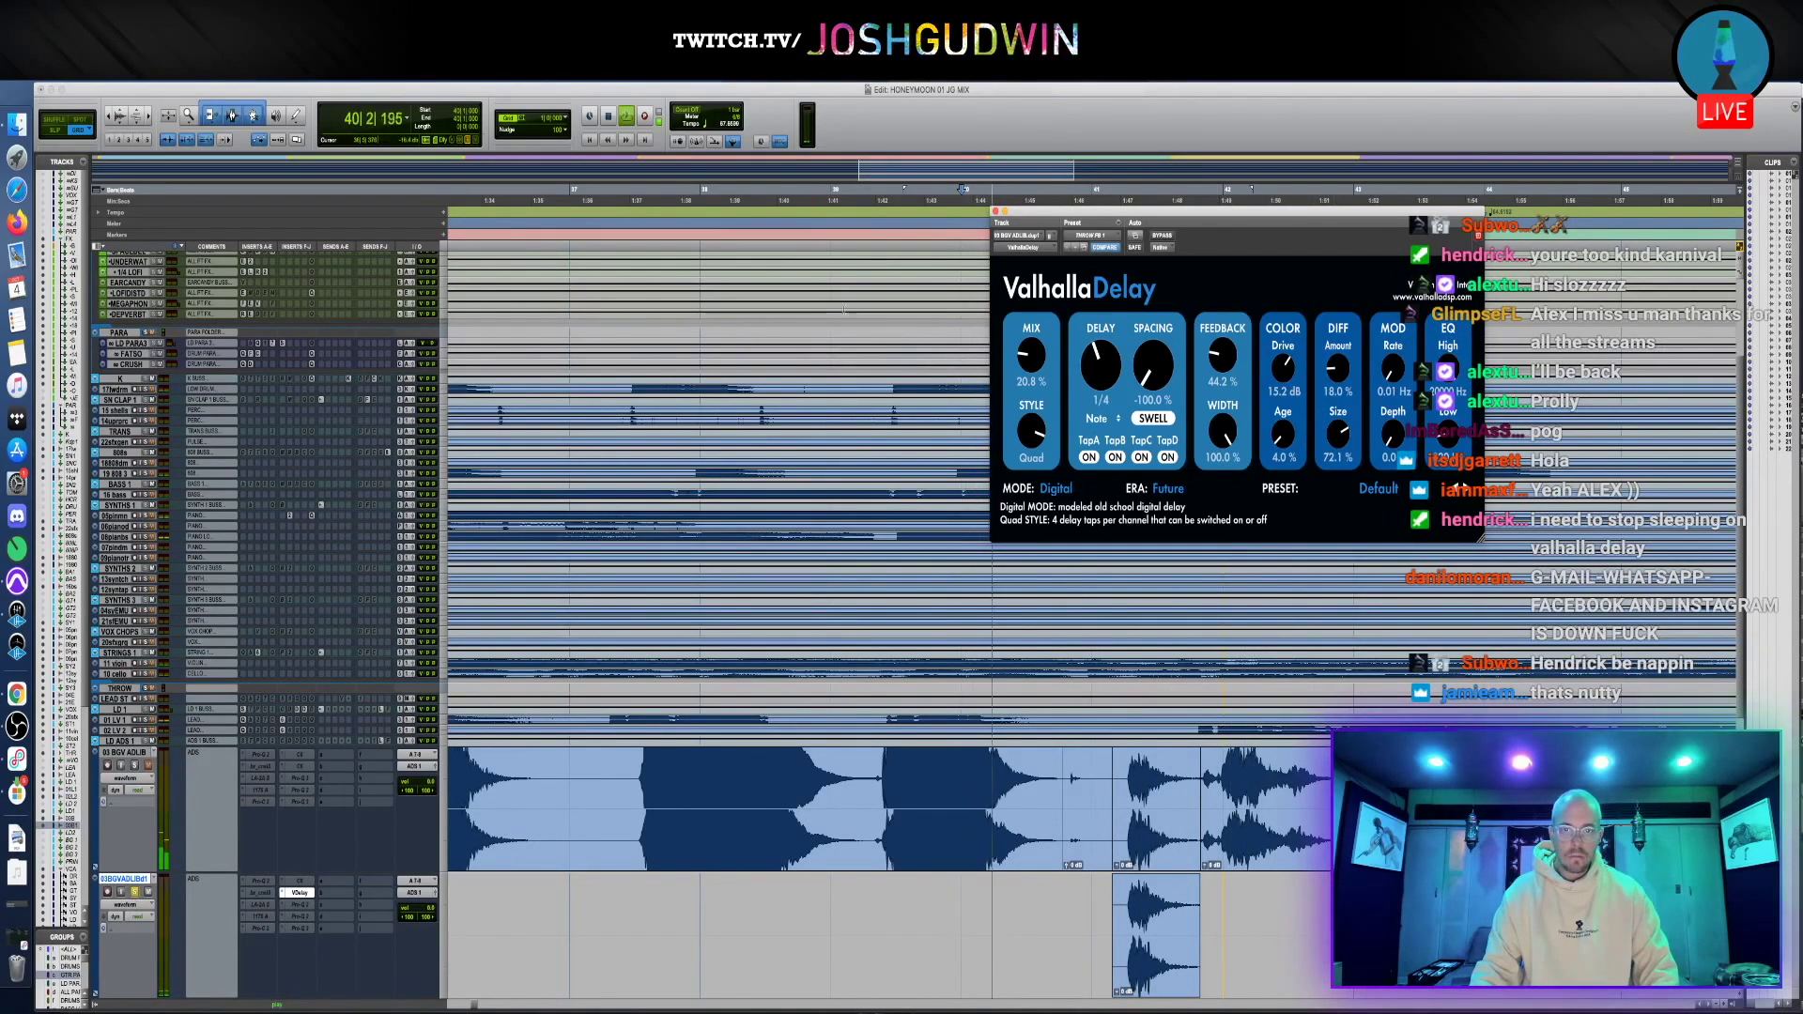
pyautogui.moveTo(1027, 368); pyautogui.dragTo(1028, 348)
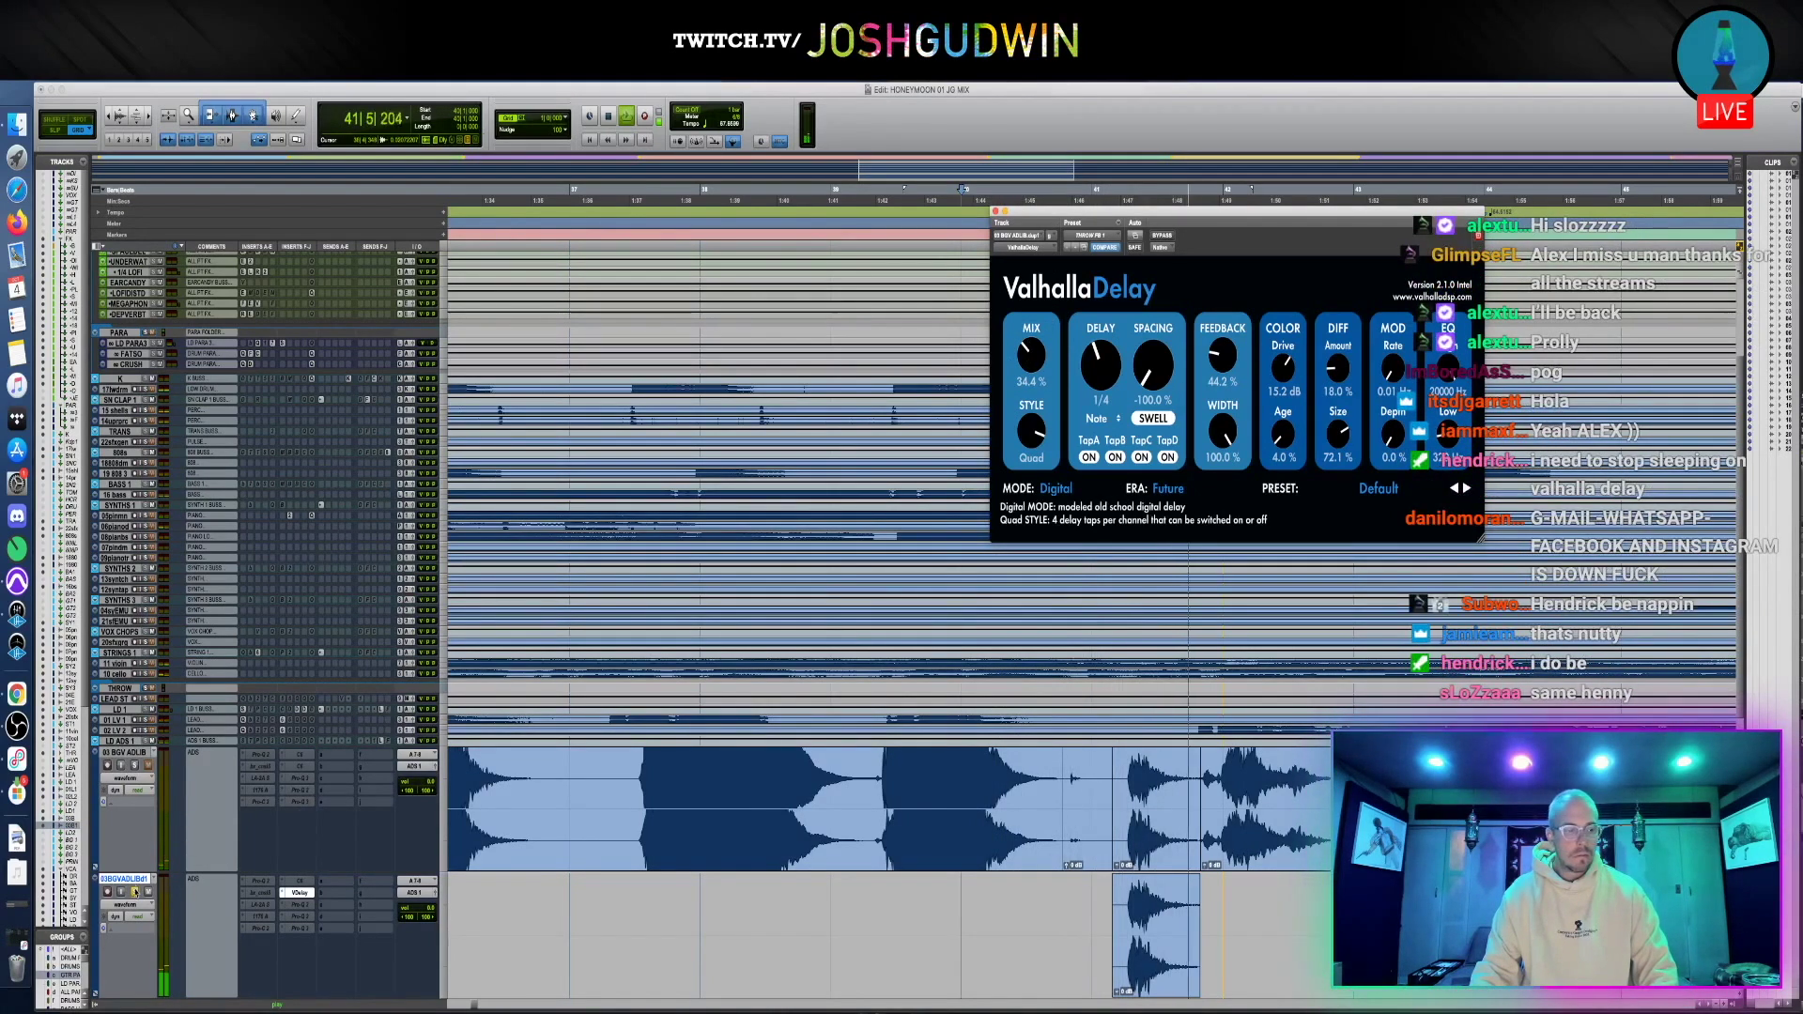
pyautogui.press('space')
pyautogui.moveTo(1031, 354); pyautogui.dragTo(1031, 357)
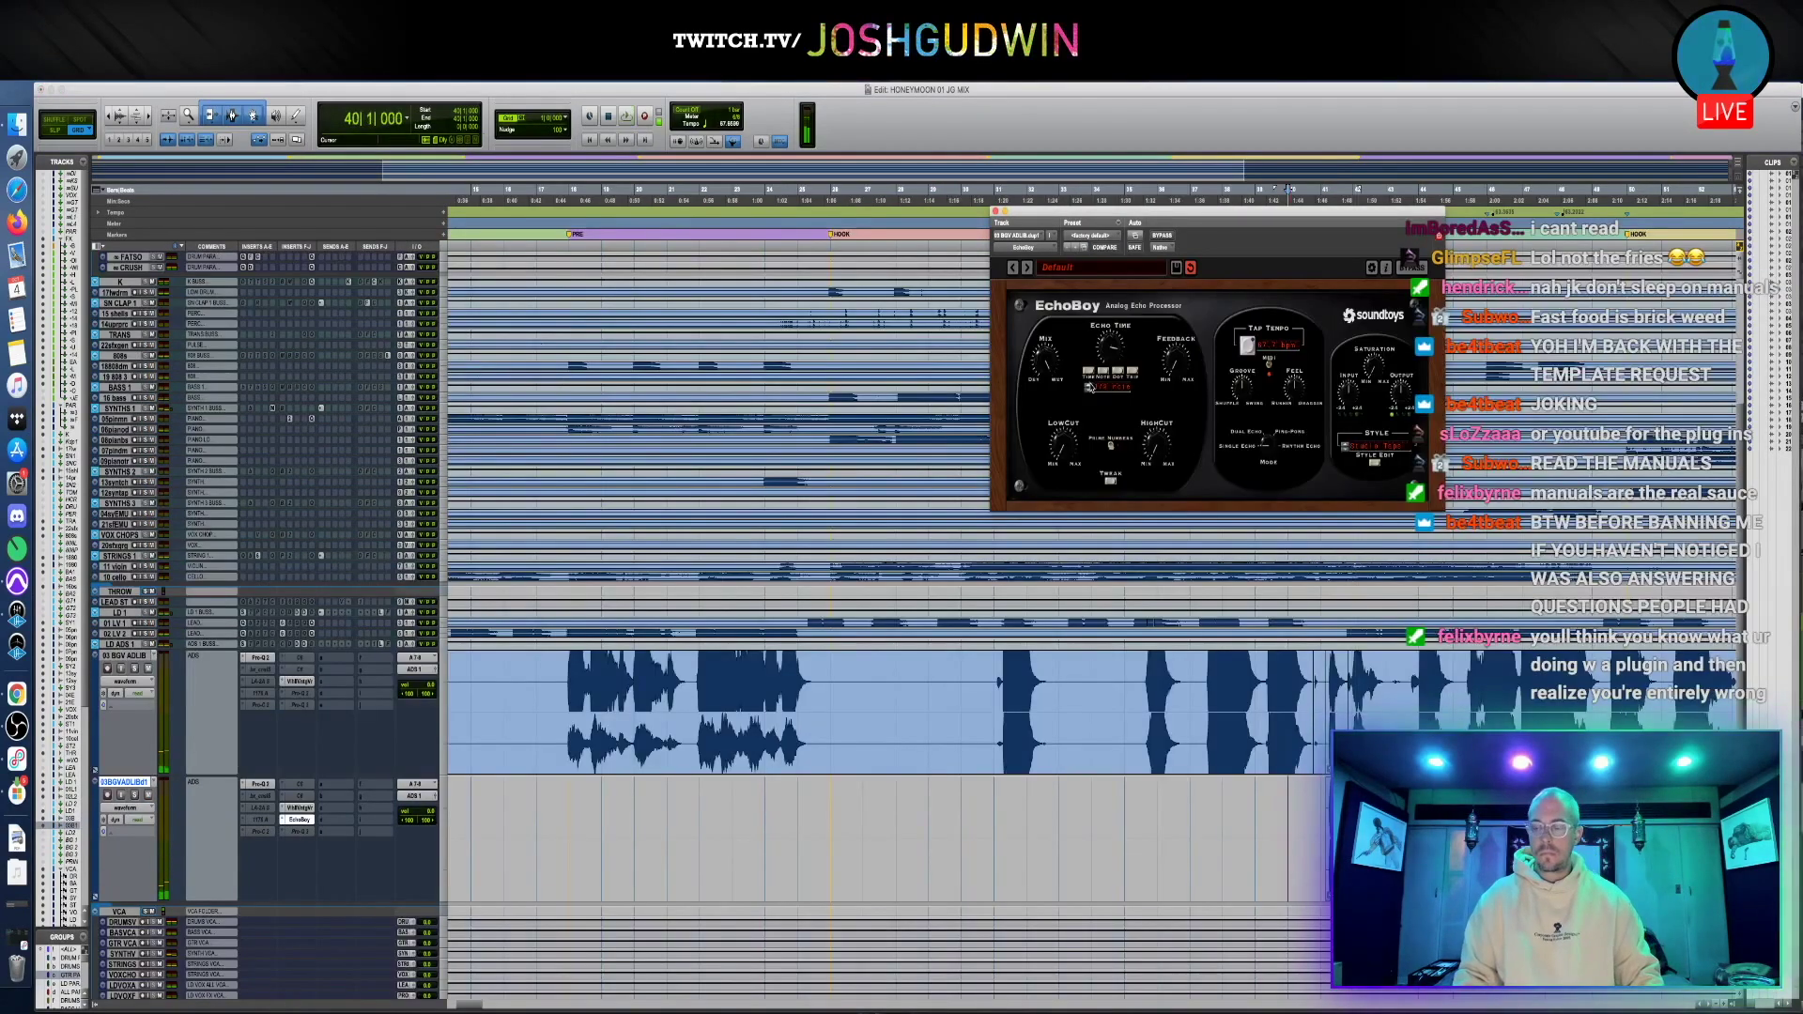
# Change the EchoBoy style on the duplicated ad-lib track to Space Echo during playback
pyautogui.press('space')
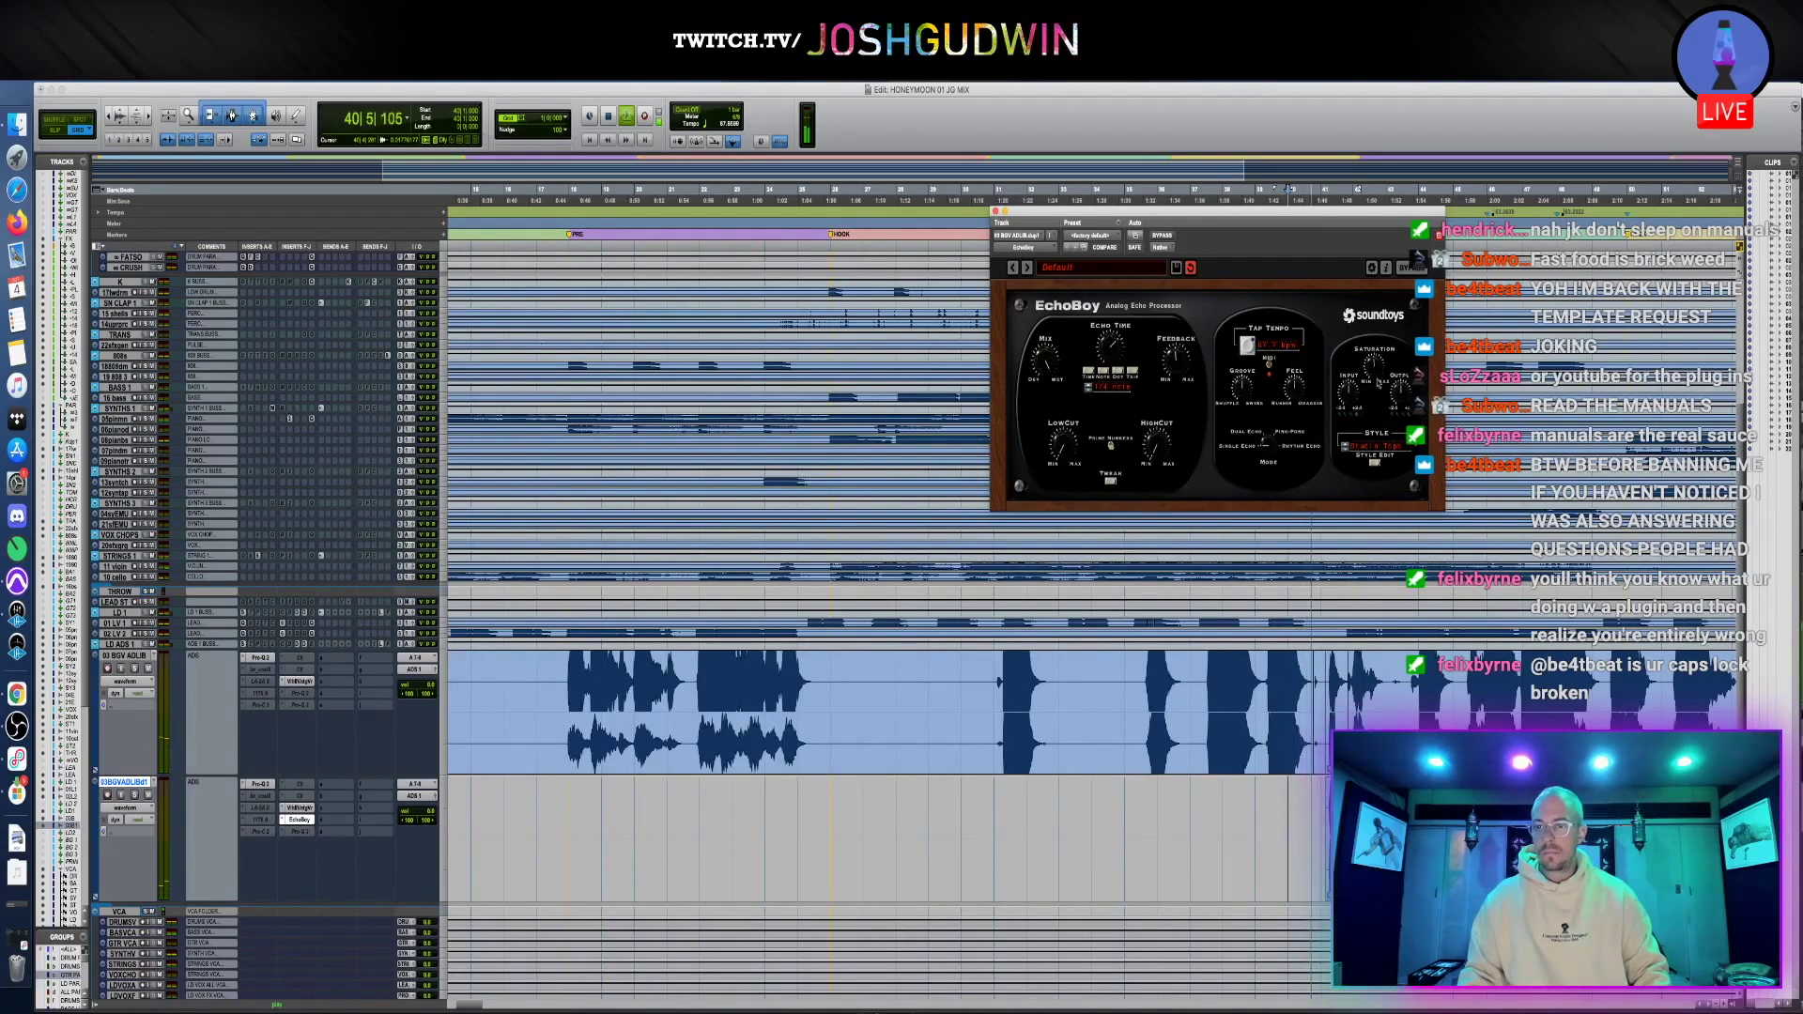
pyautogui.click(1363, 443)
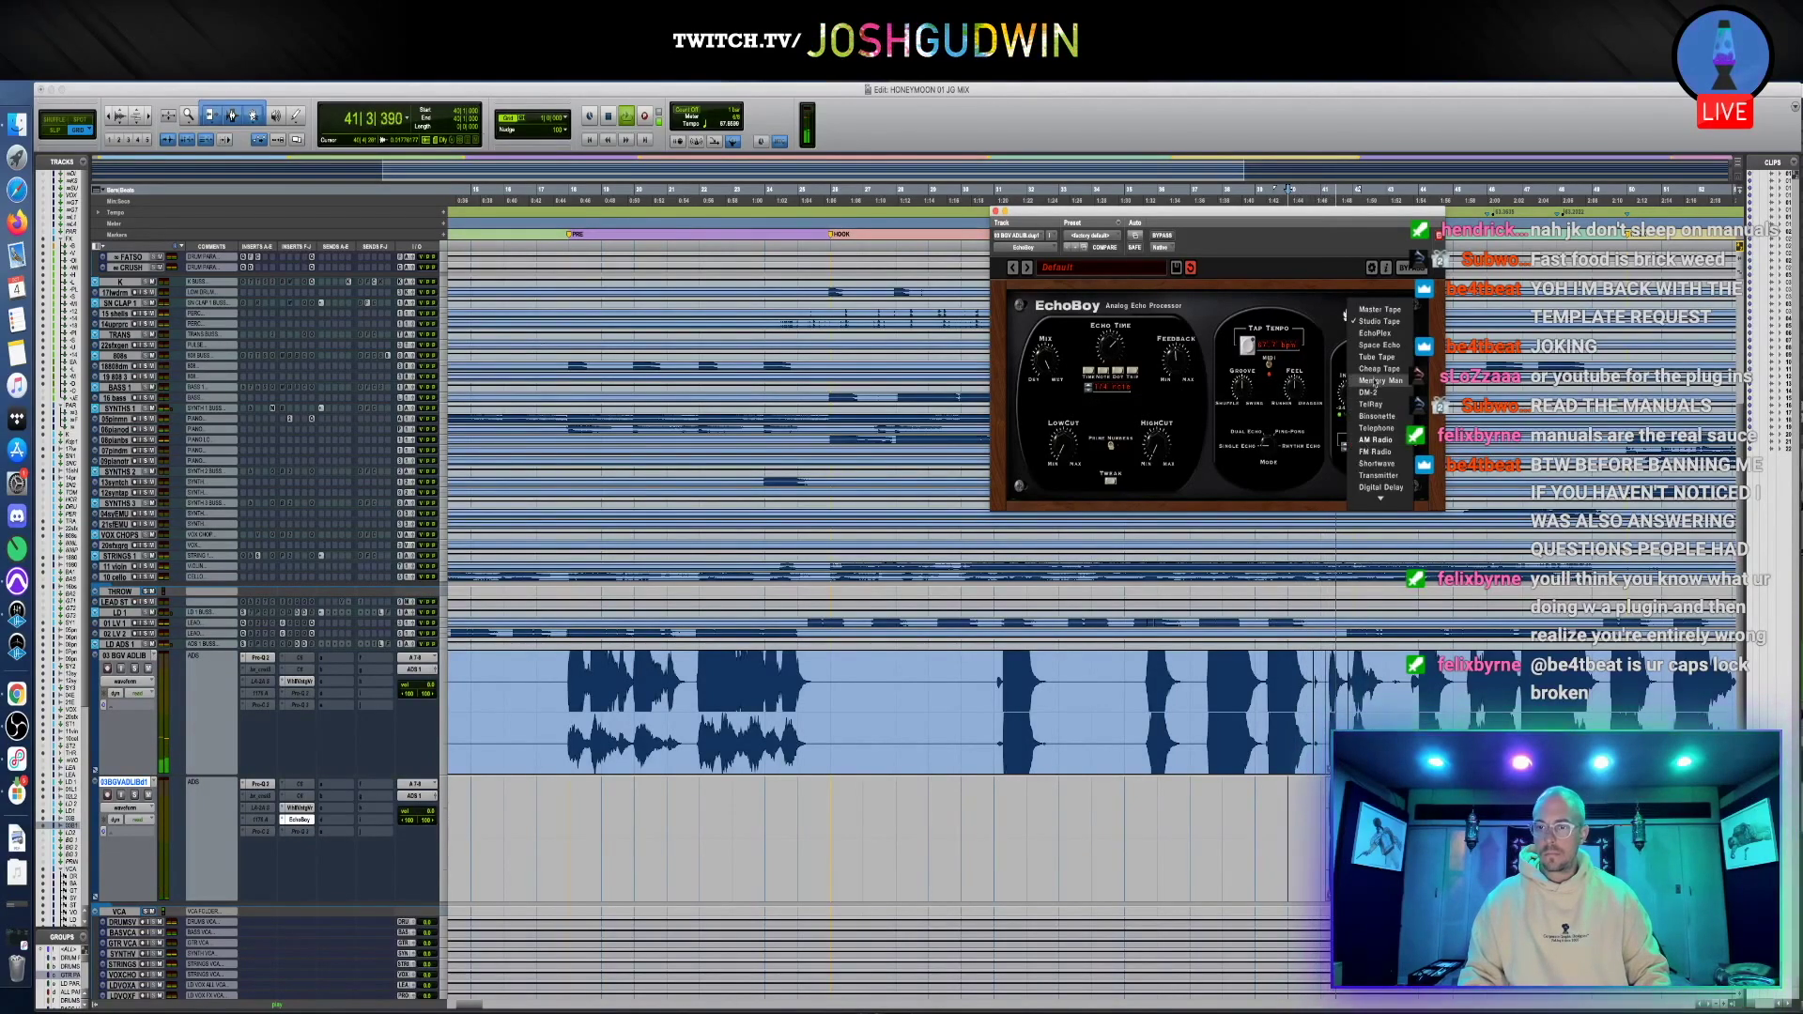
pyautogui.click(1376, 345)
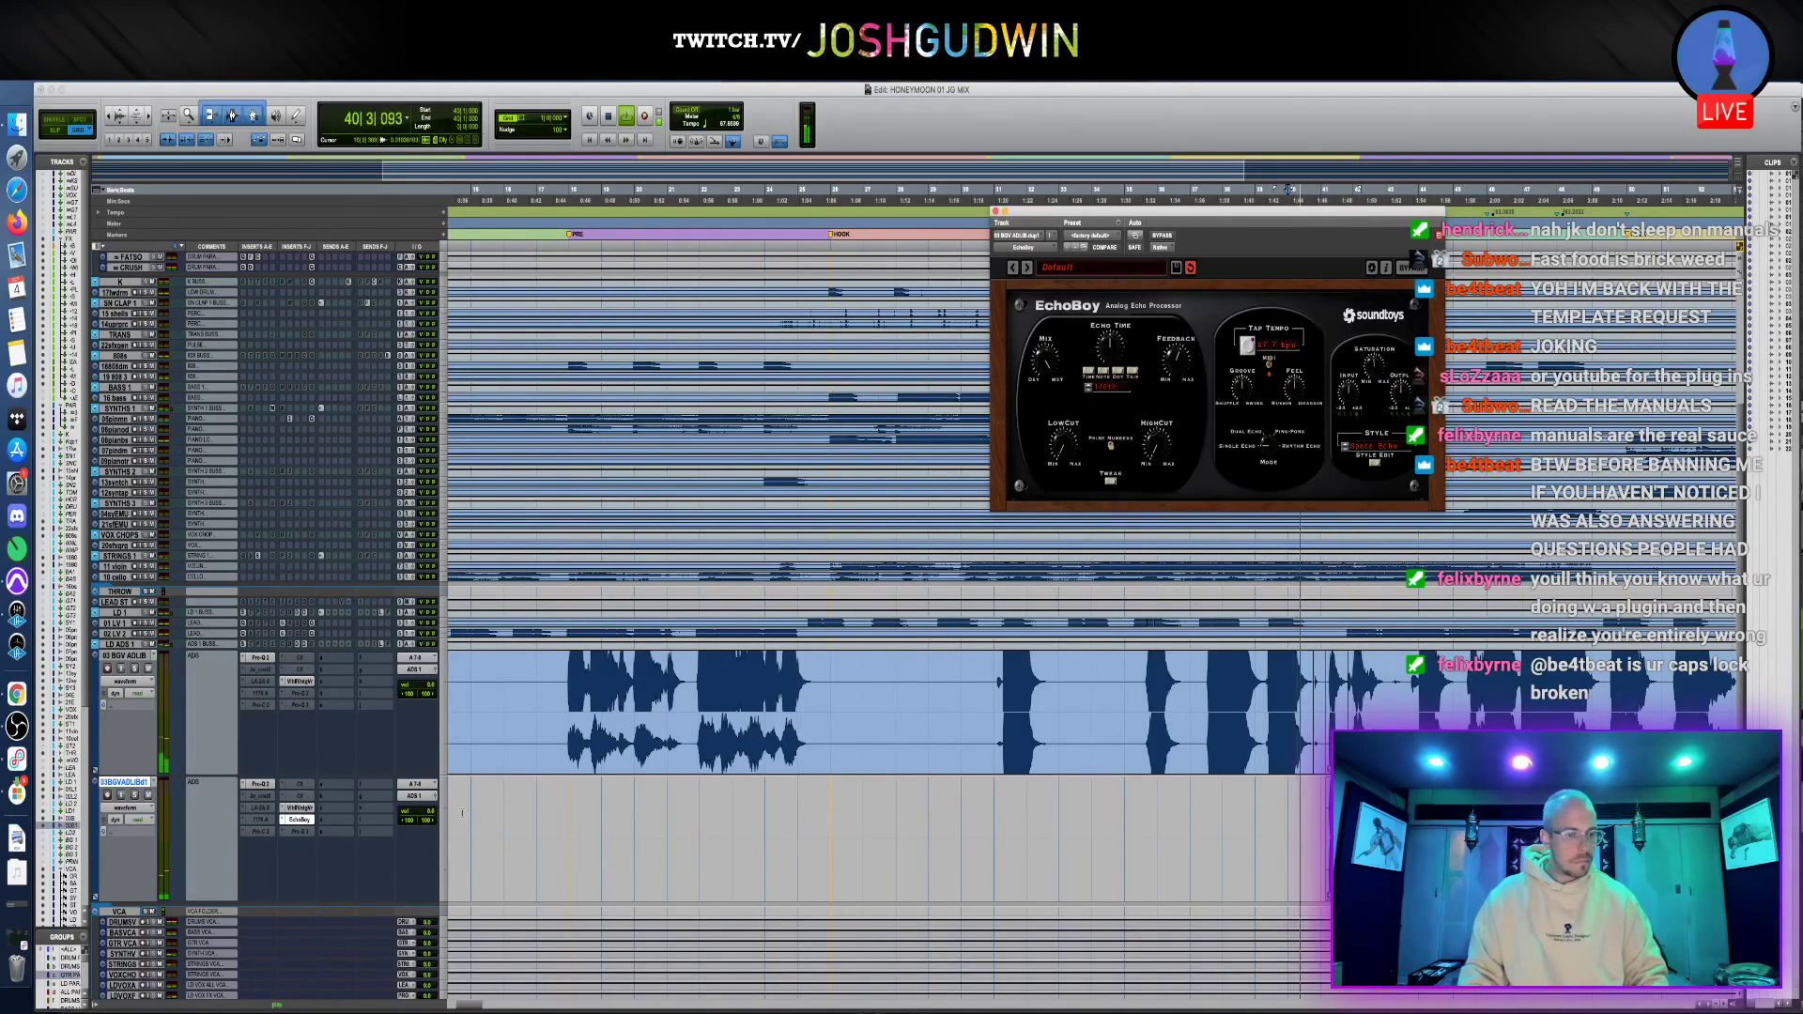
# Lower the duplicated ad-lib track's volume and close the EchoBoy plug-in
pyautogui.click(420, 815)
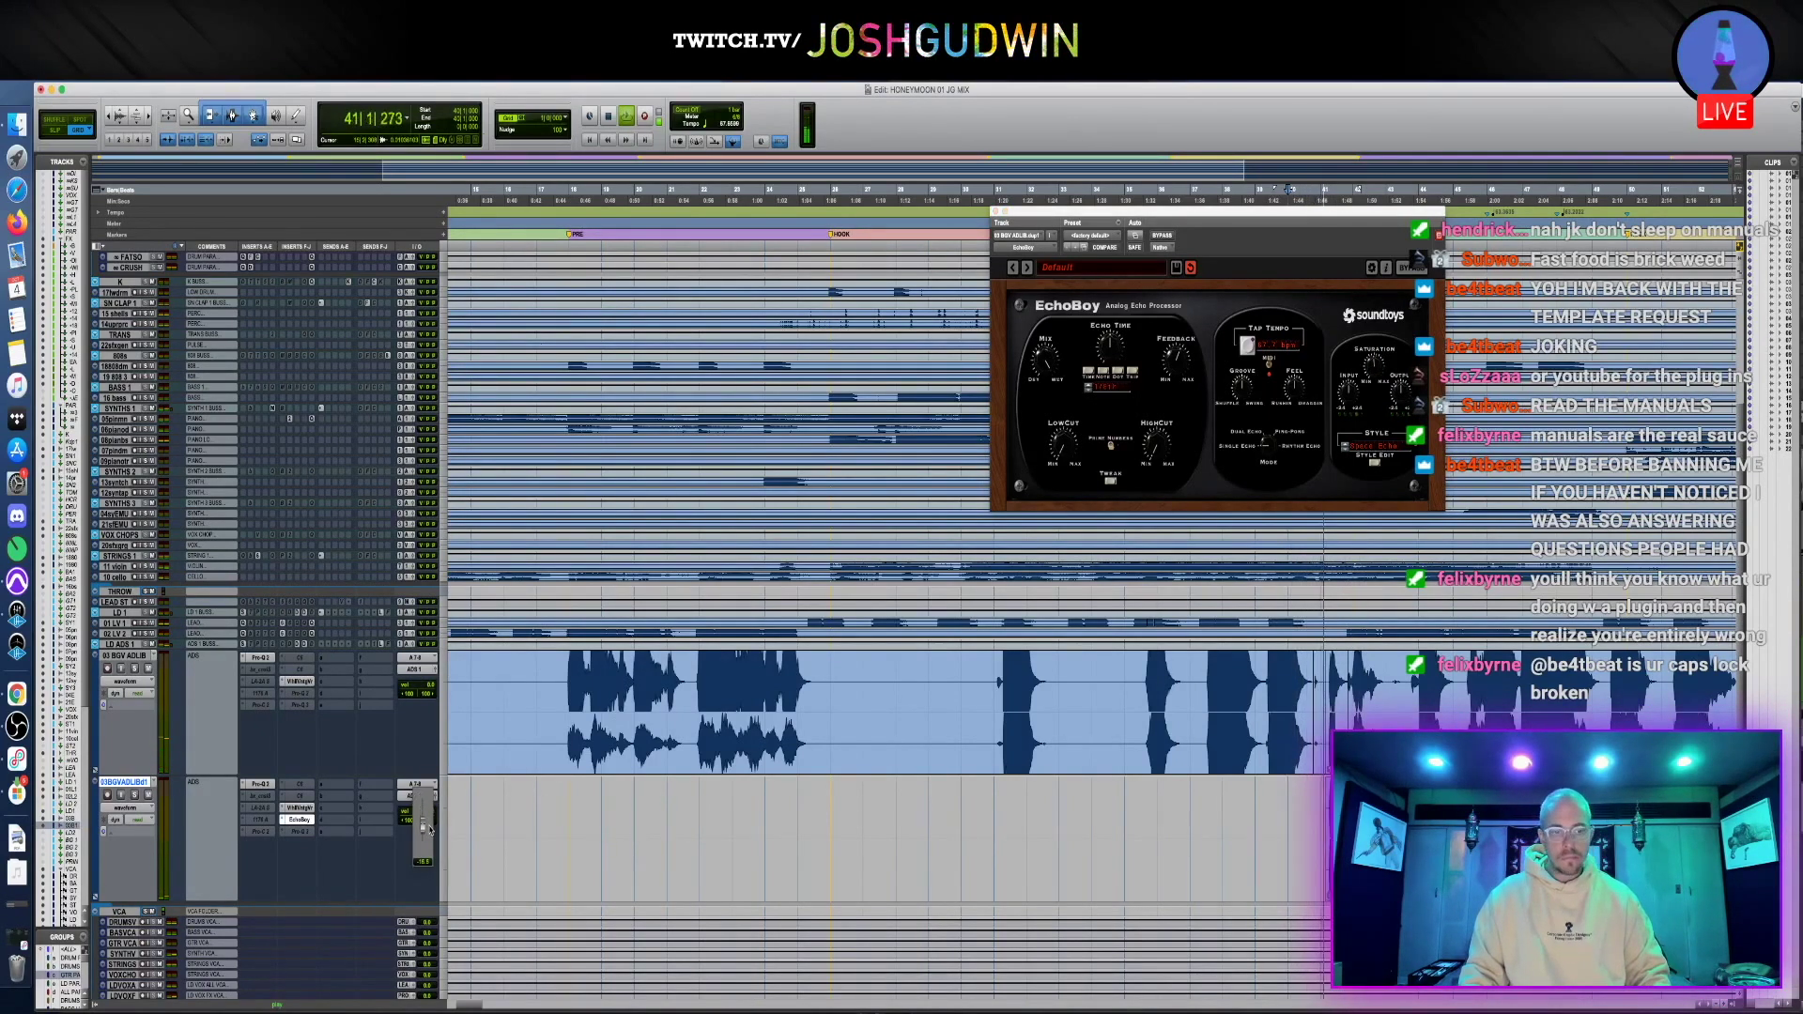
pyautogui.moveTo(431, 830); pyautogui.dragTo(432, 836)
pyautogui.press('super+w')
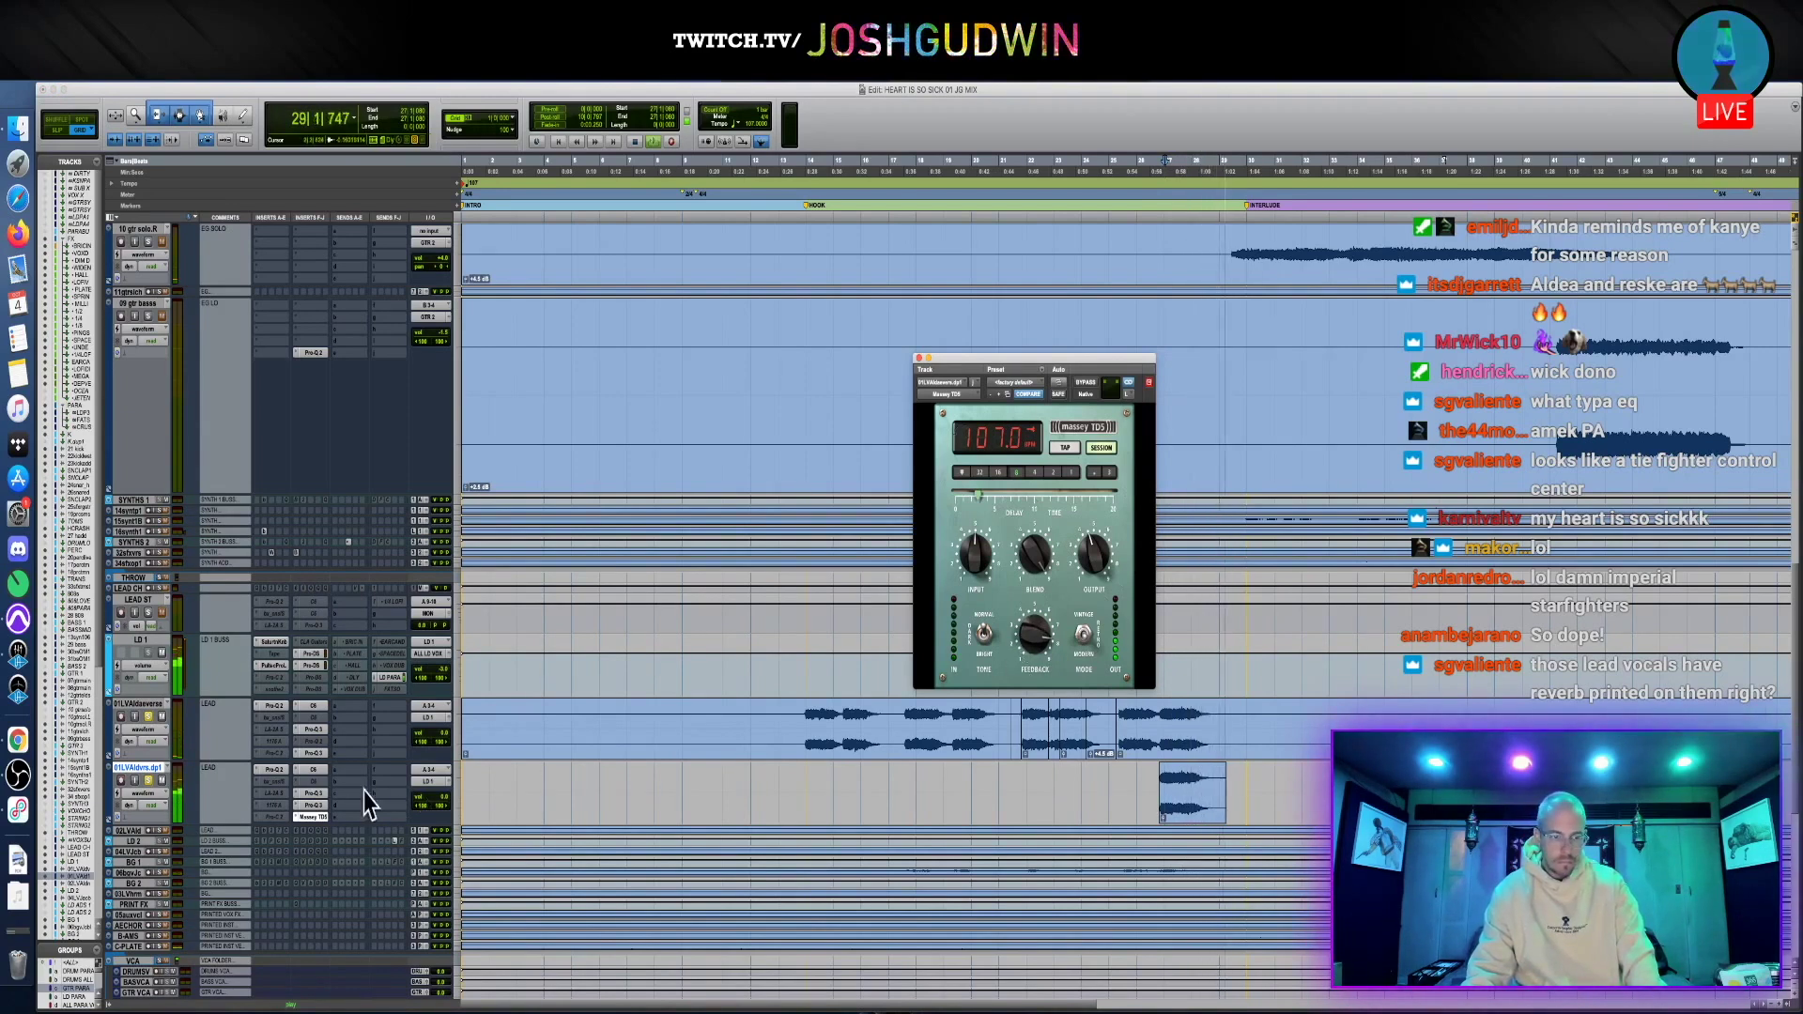
# Audition the Massey TD5 delay throw, lower the duplicated lead vocal track's volume and set its automation mode to touch
pyautogui.press('space')
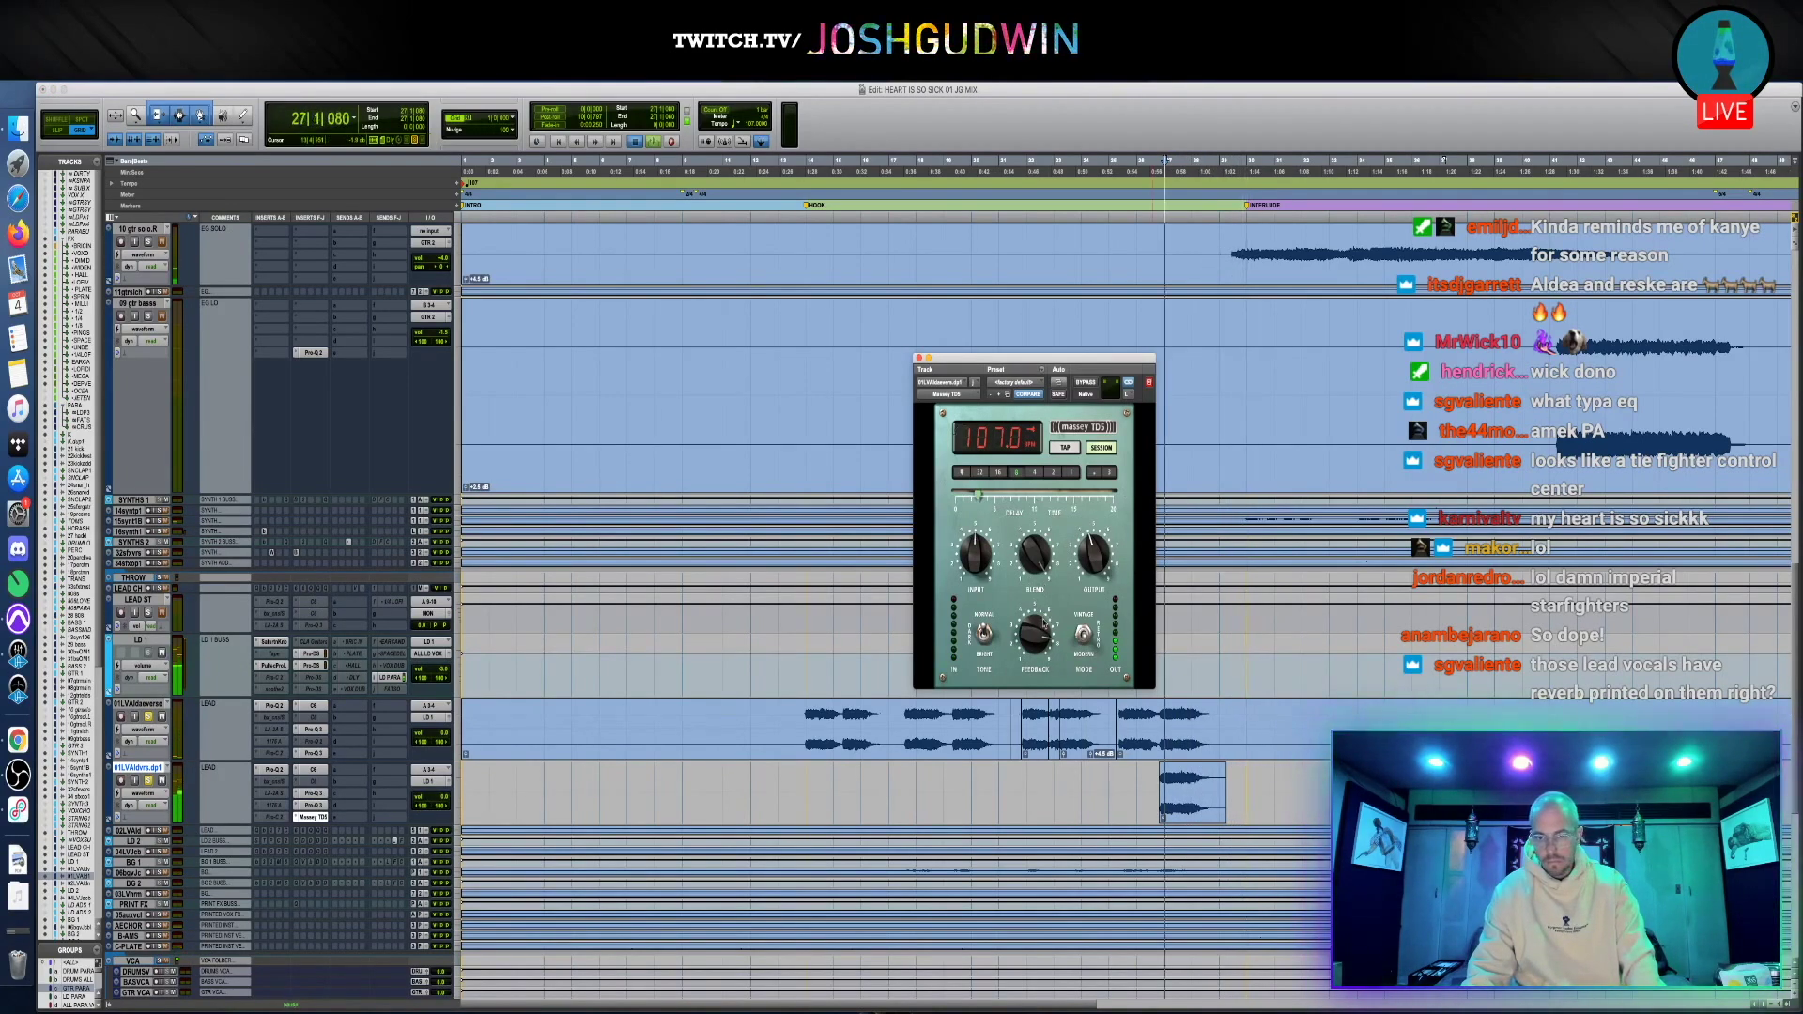
pyautogui.press('space')
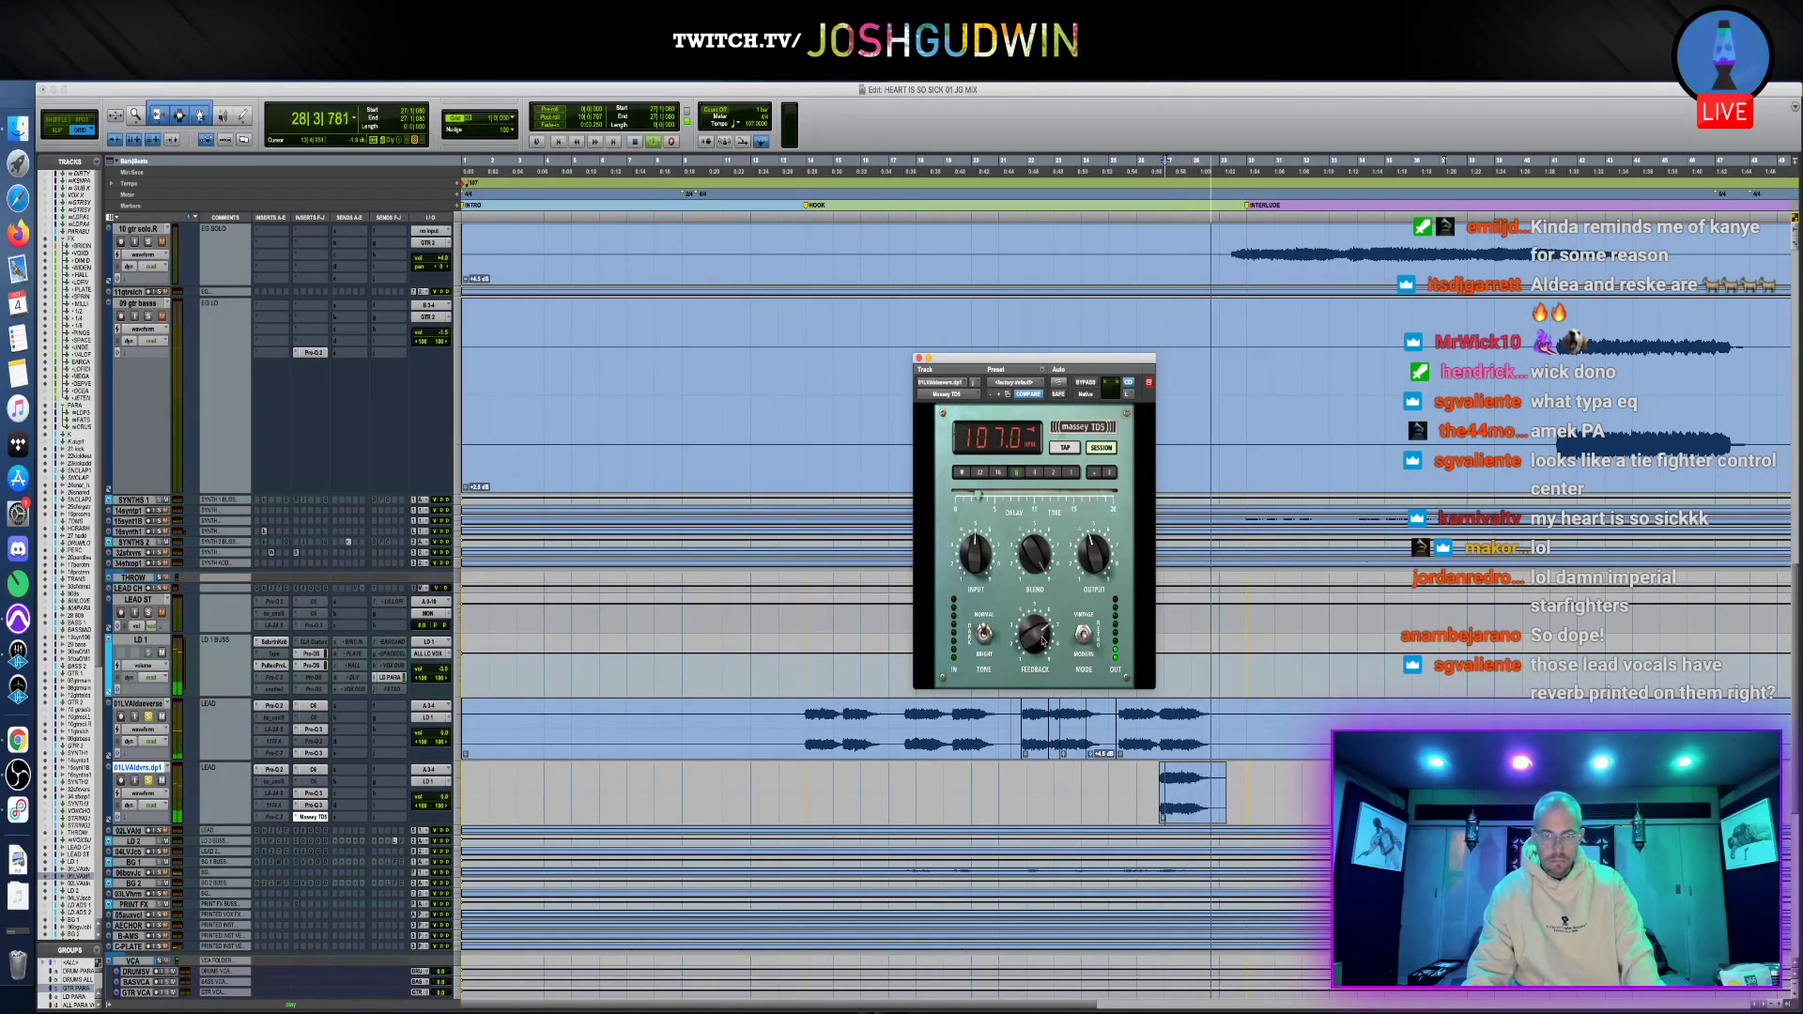
pyautogui.press('space')
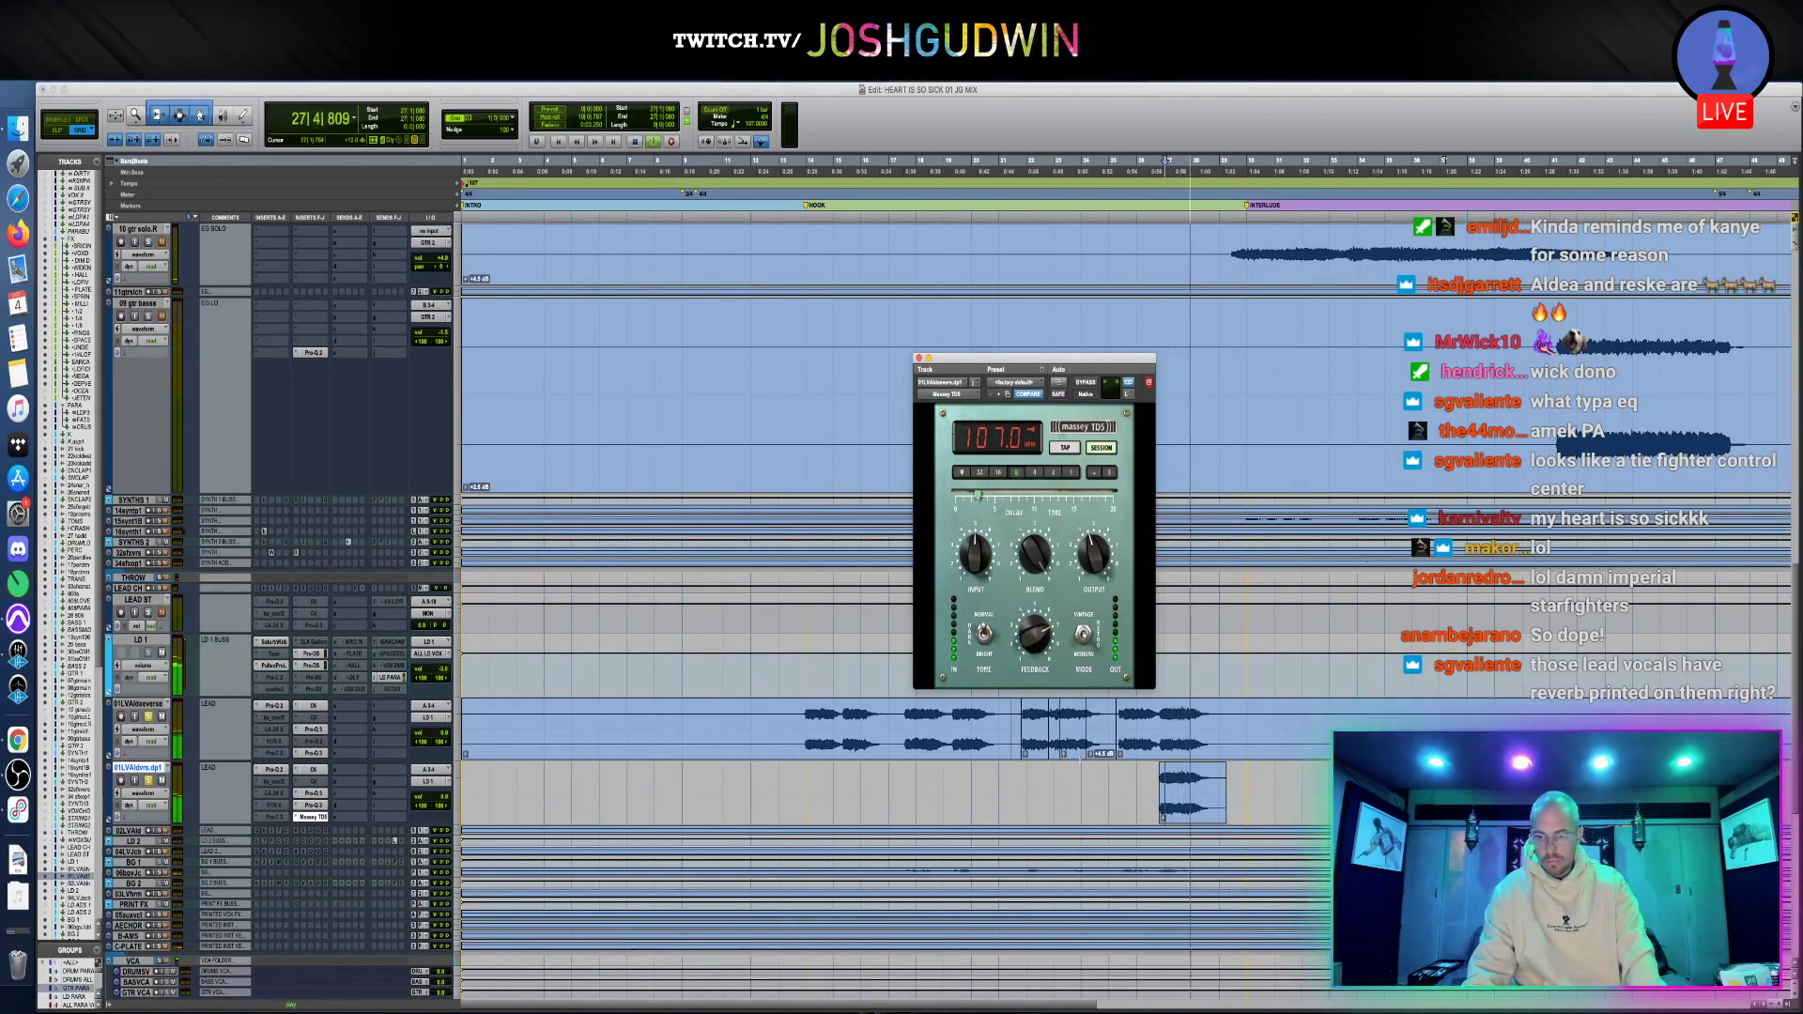
pyautogui.moveTo(429, 798); pyautogui.dragTo(436, 821)
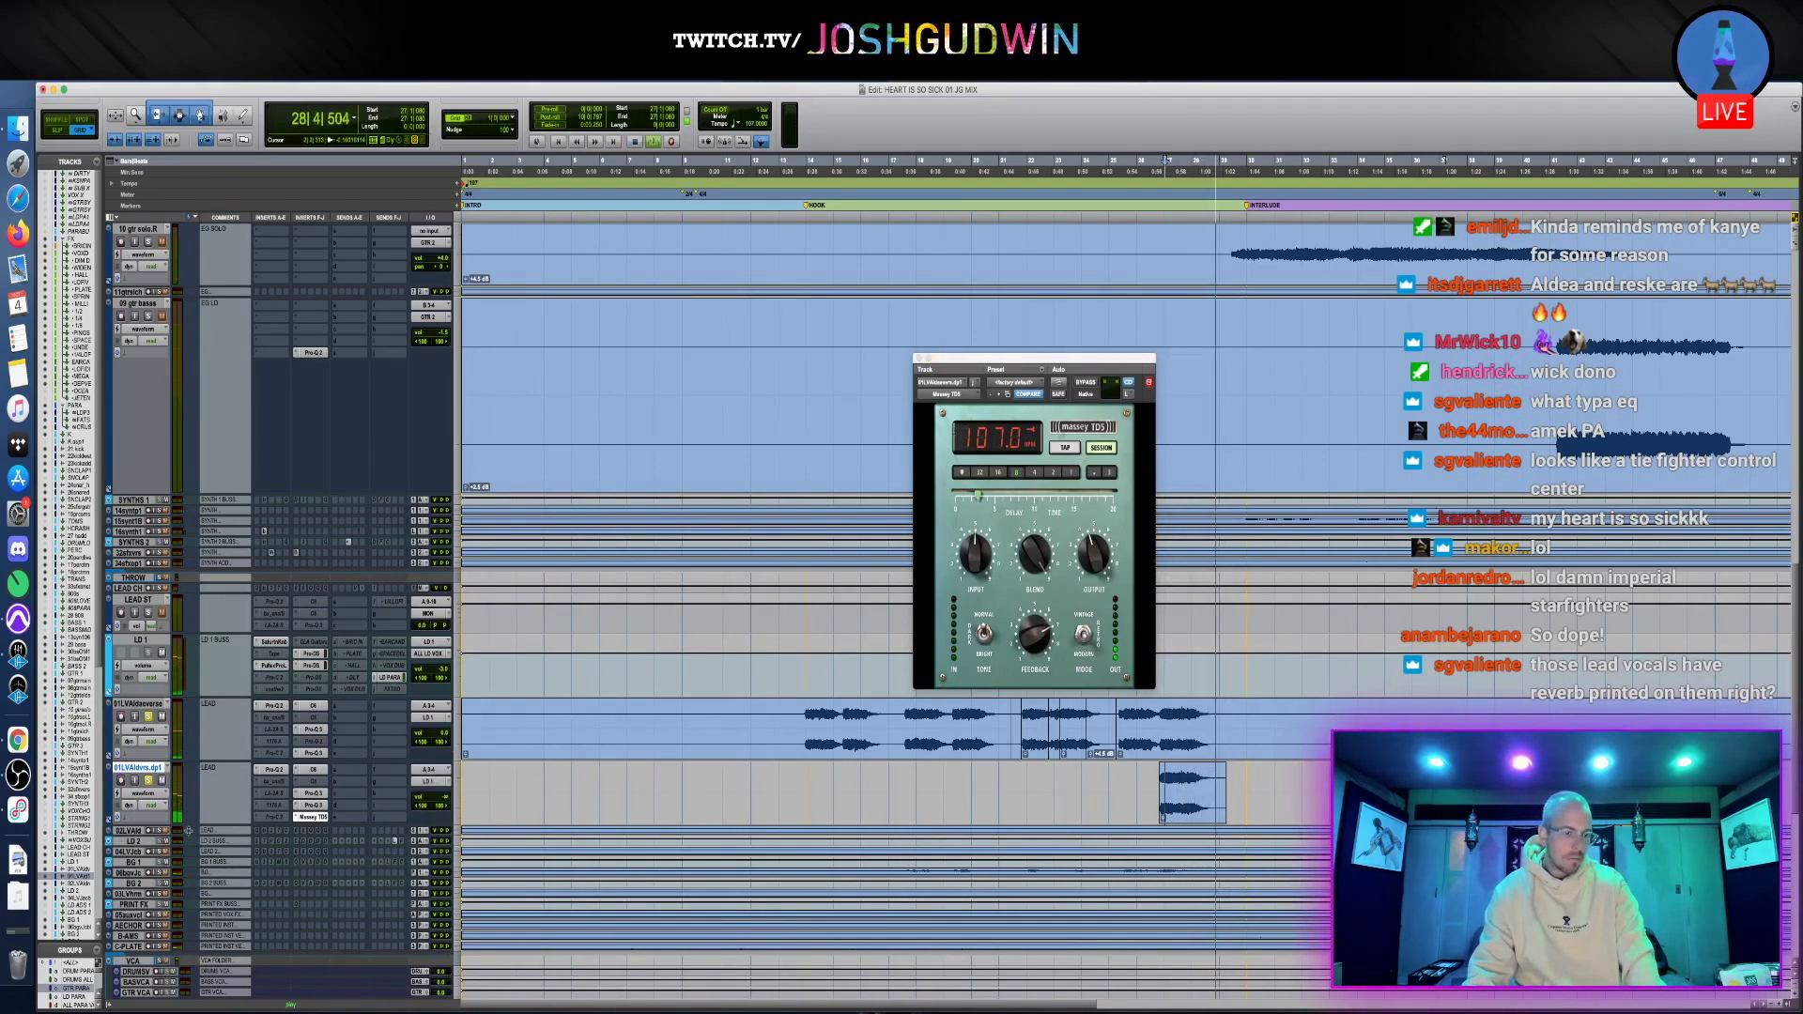
pyautogui.click(158, 818)
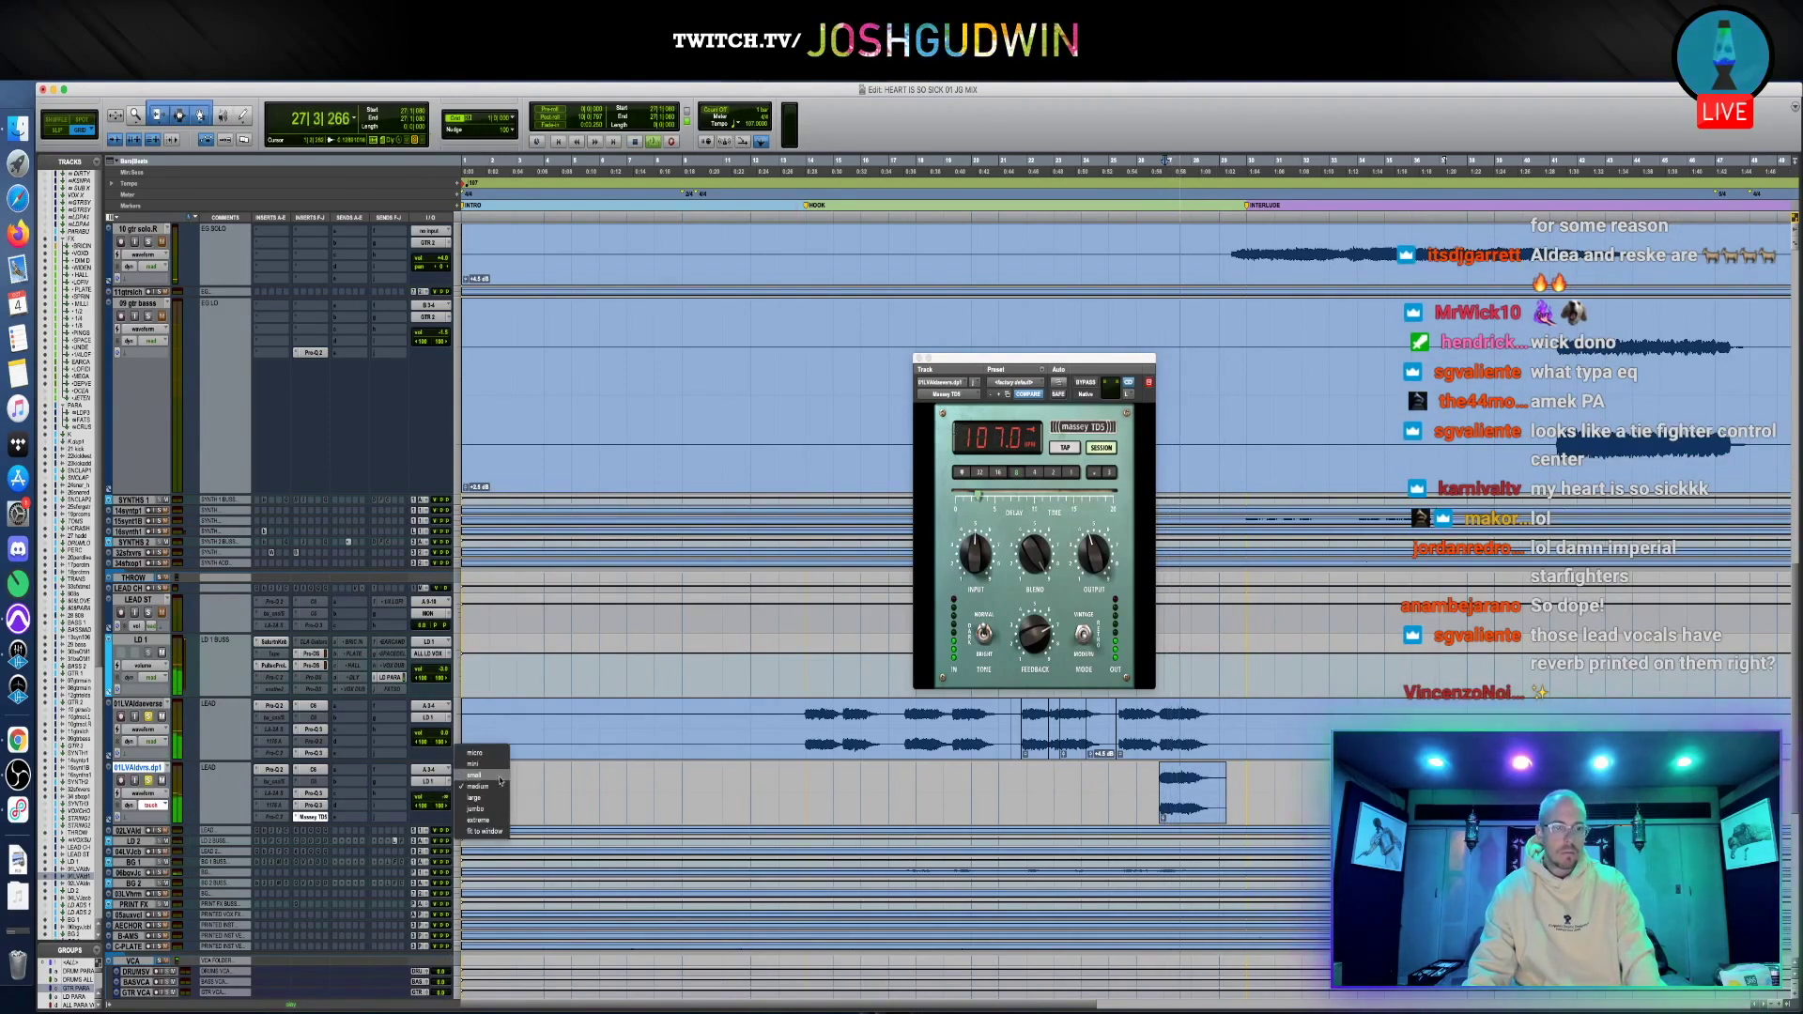
# Write a rising volume ride on the duplicated lead vocal from its floating output fader, and set its automation mode to read
pyautogui.click(449, 784)
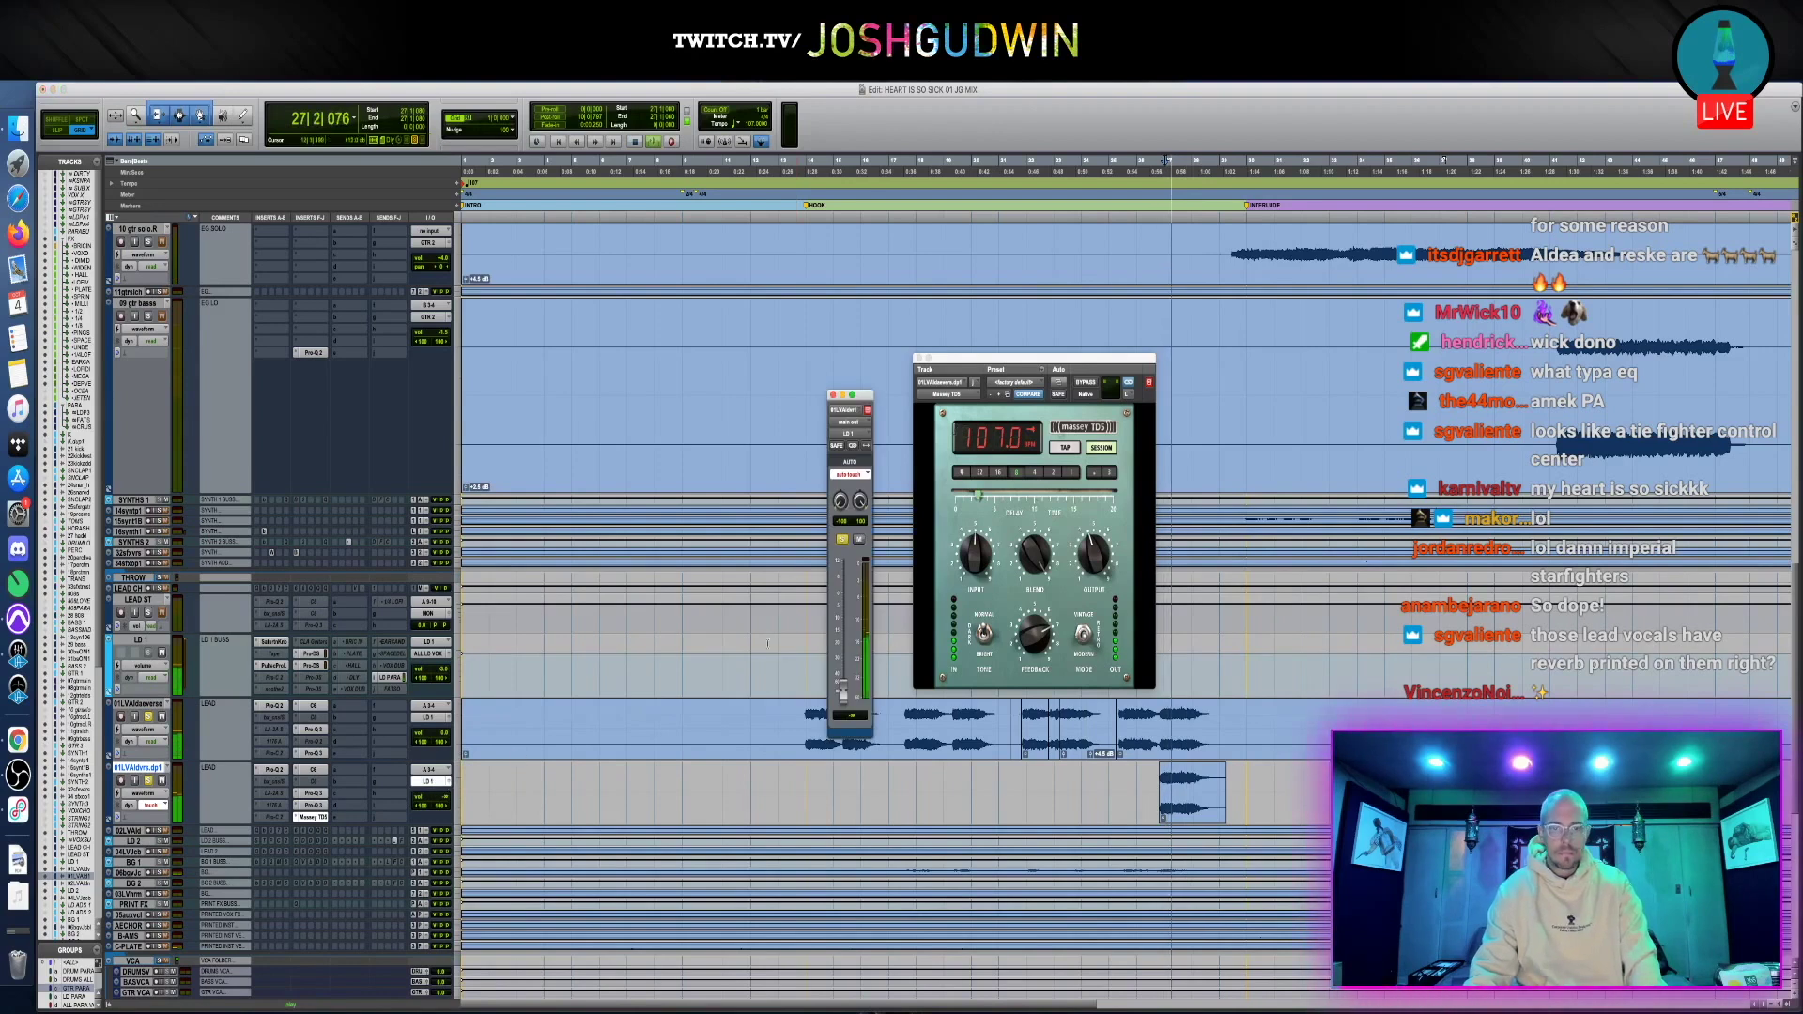
pyautogui.moveTo(841, 692); pyautogui.dragTo(853, 562)
pyautogui.press('super+equal')
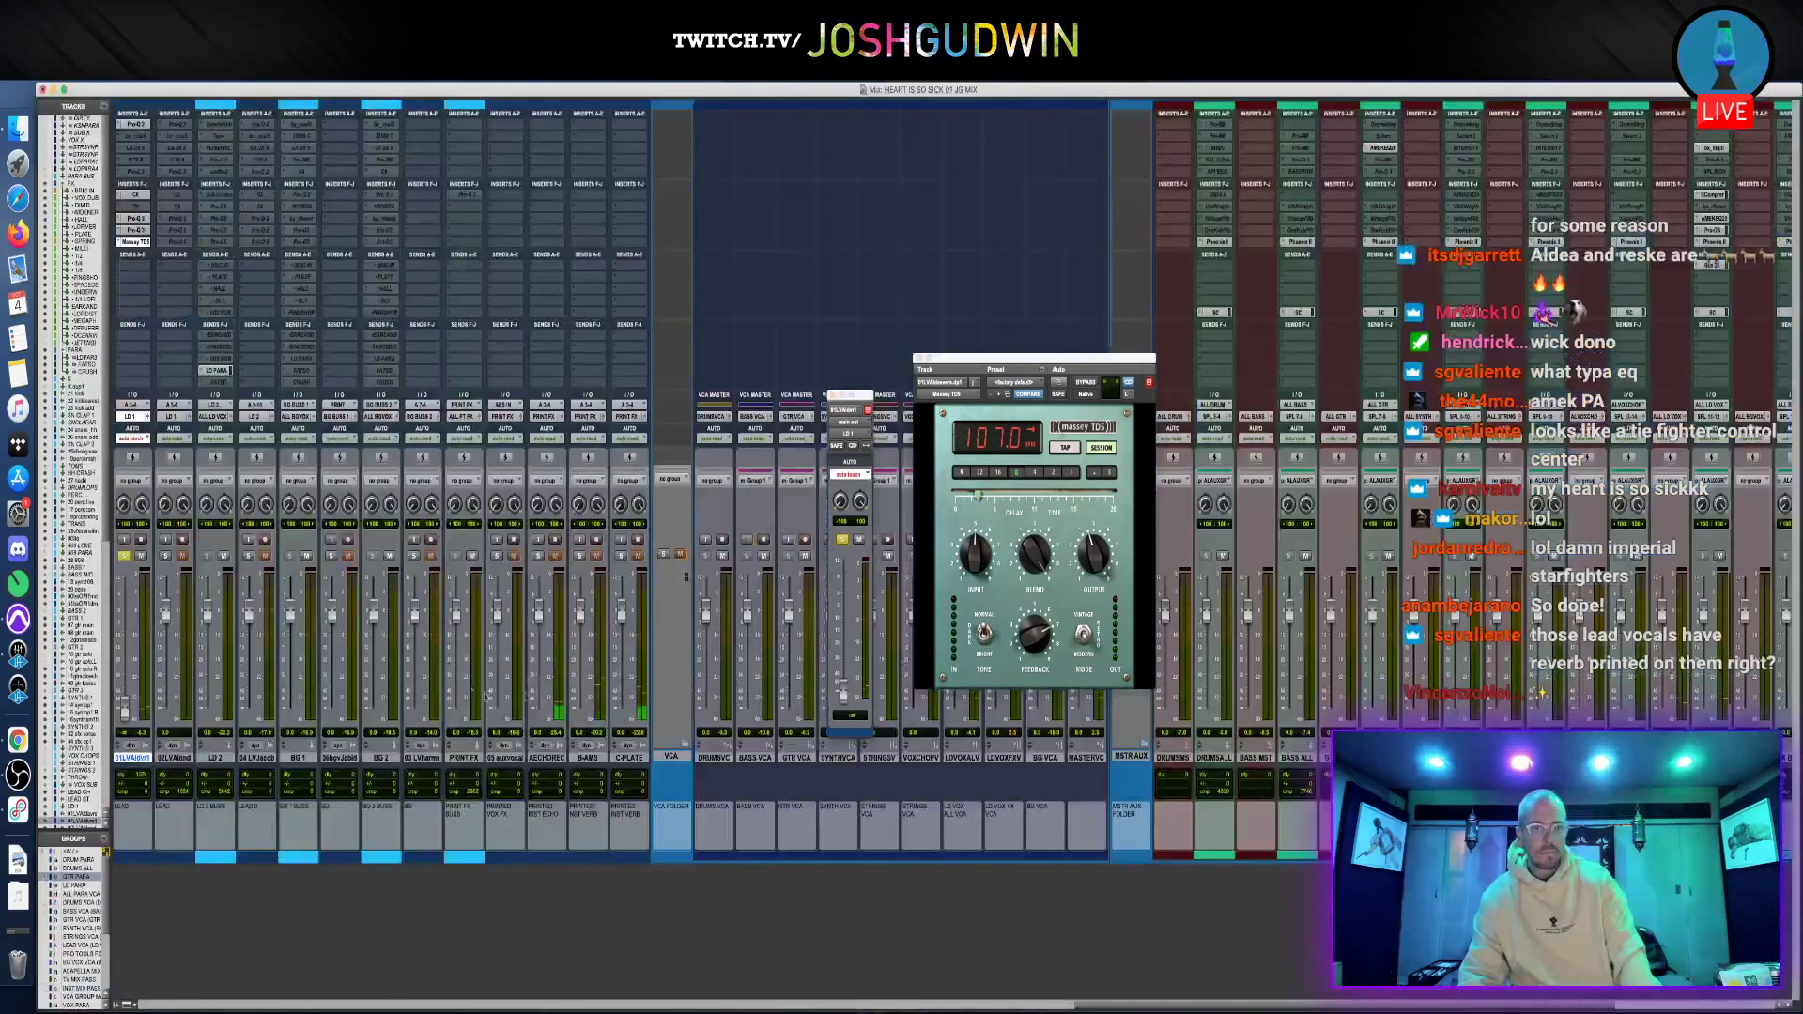
pyautogui.click(862, 468)
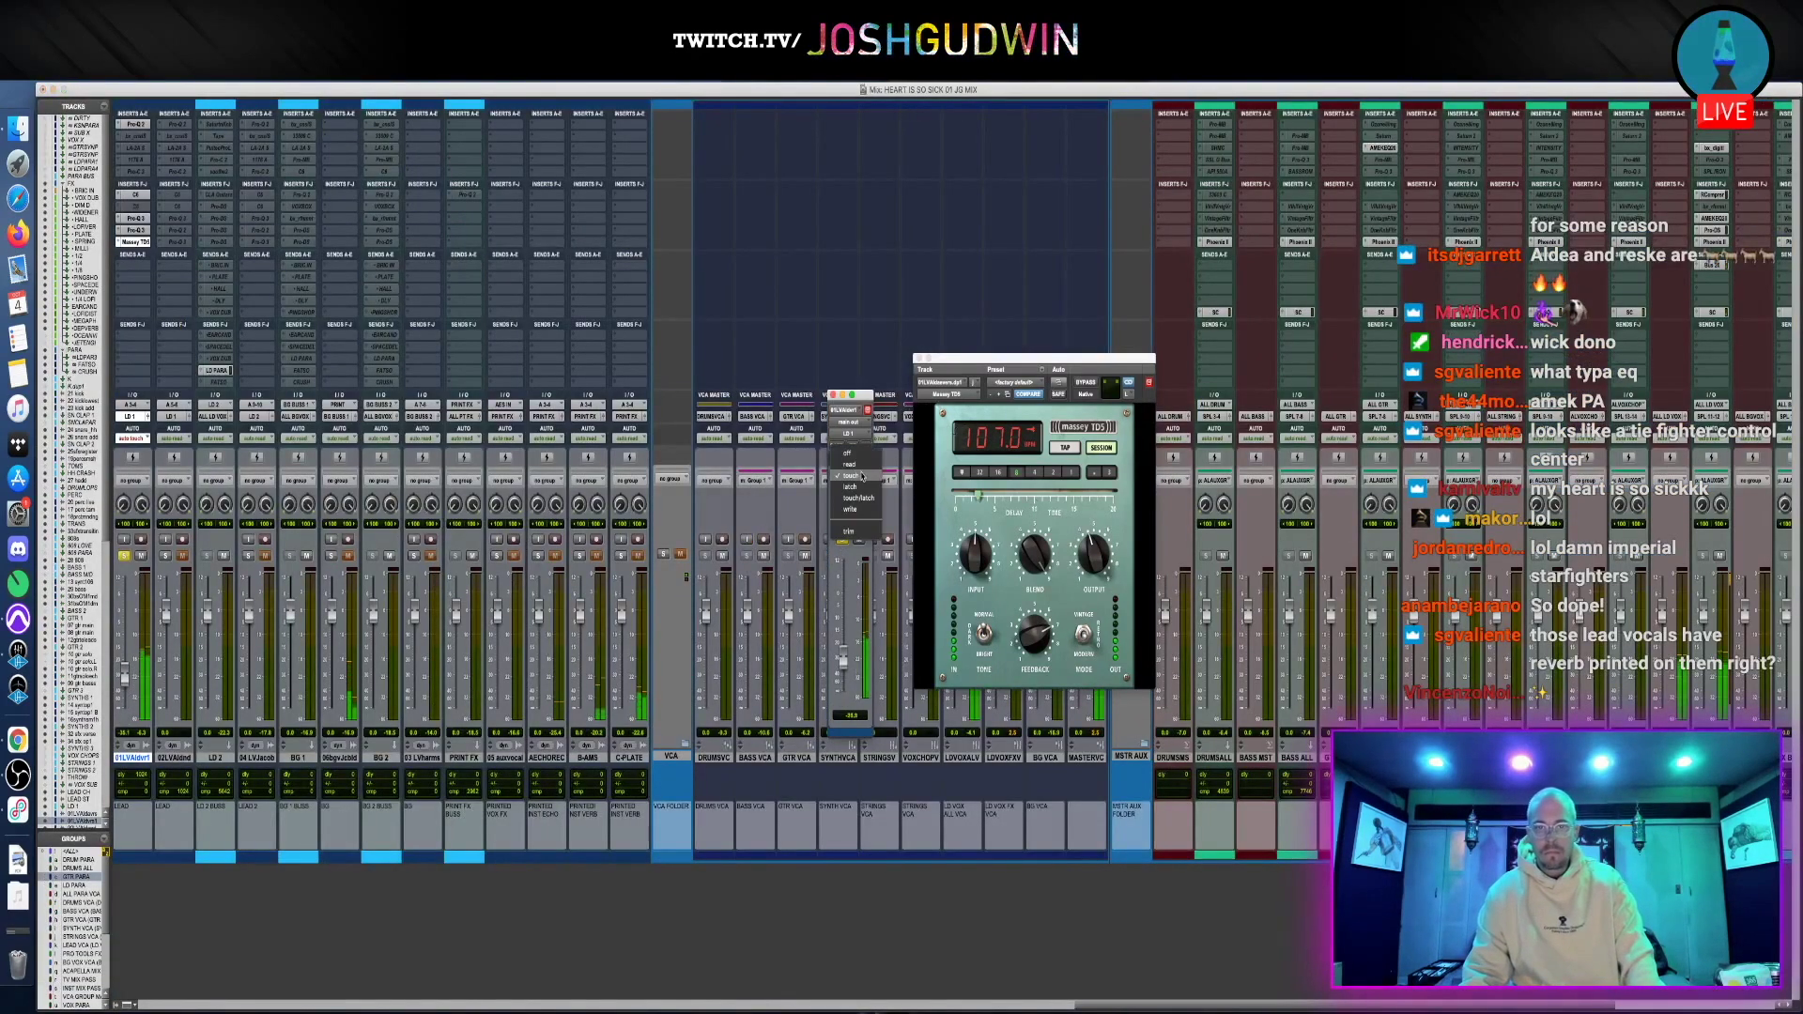
pyautogui.click(850, 463)
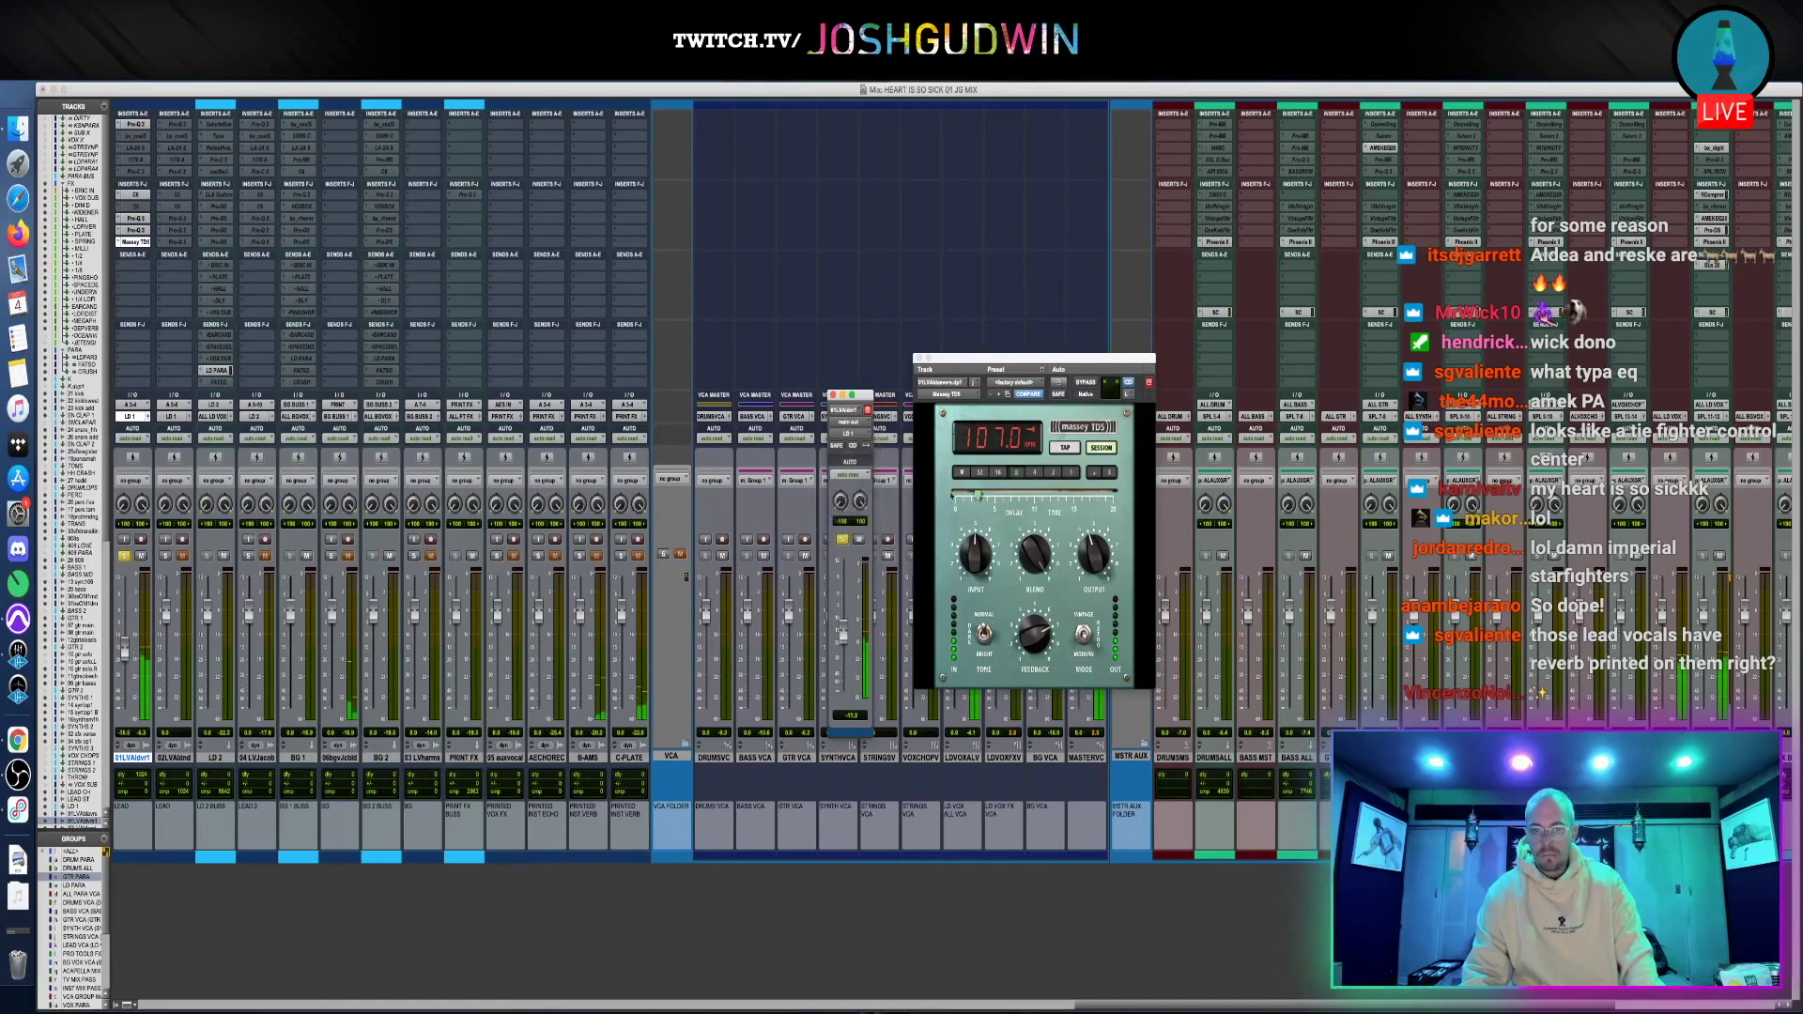
# Close the floating plug-in and output windows, return to the Edit window and replay the automated vocal throw
pyautogui.click(1049, 630)
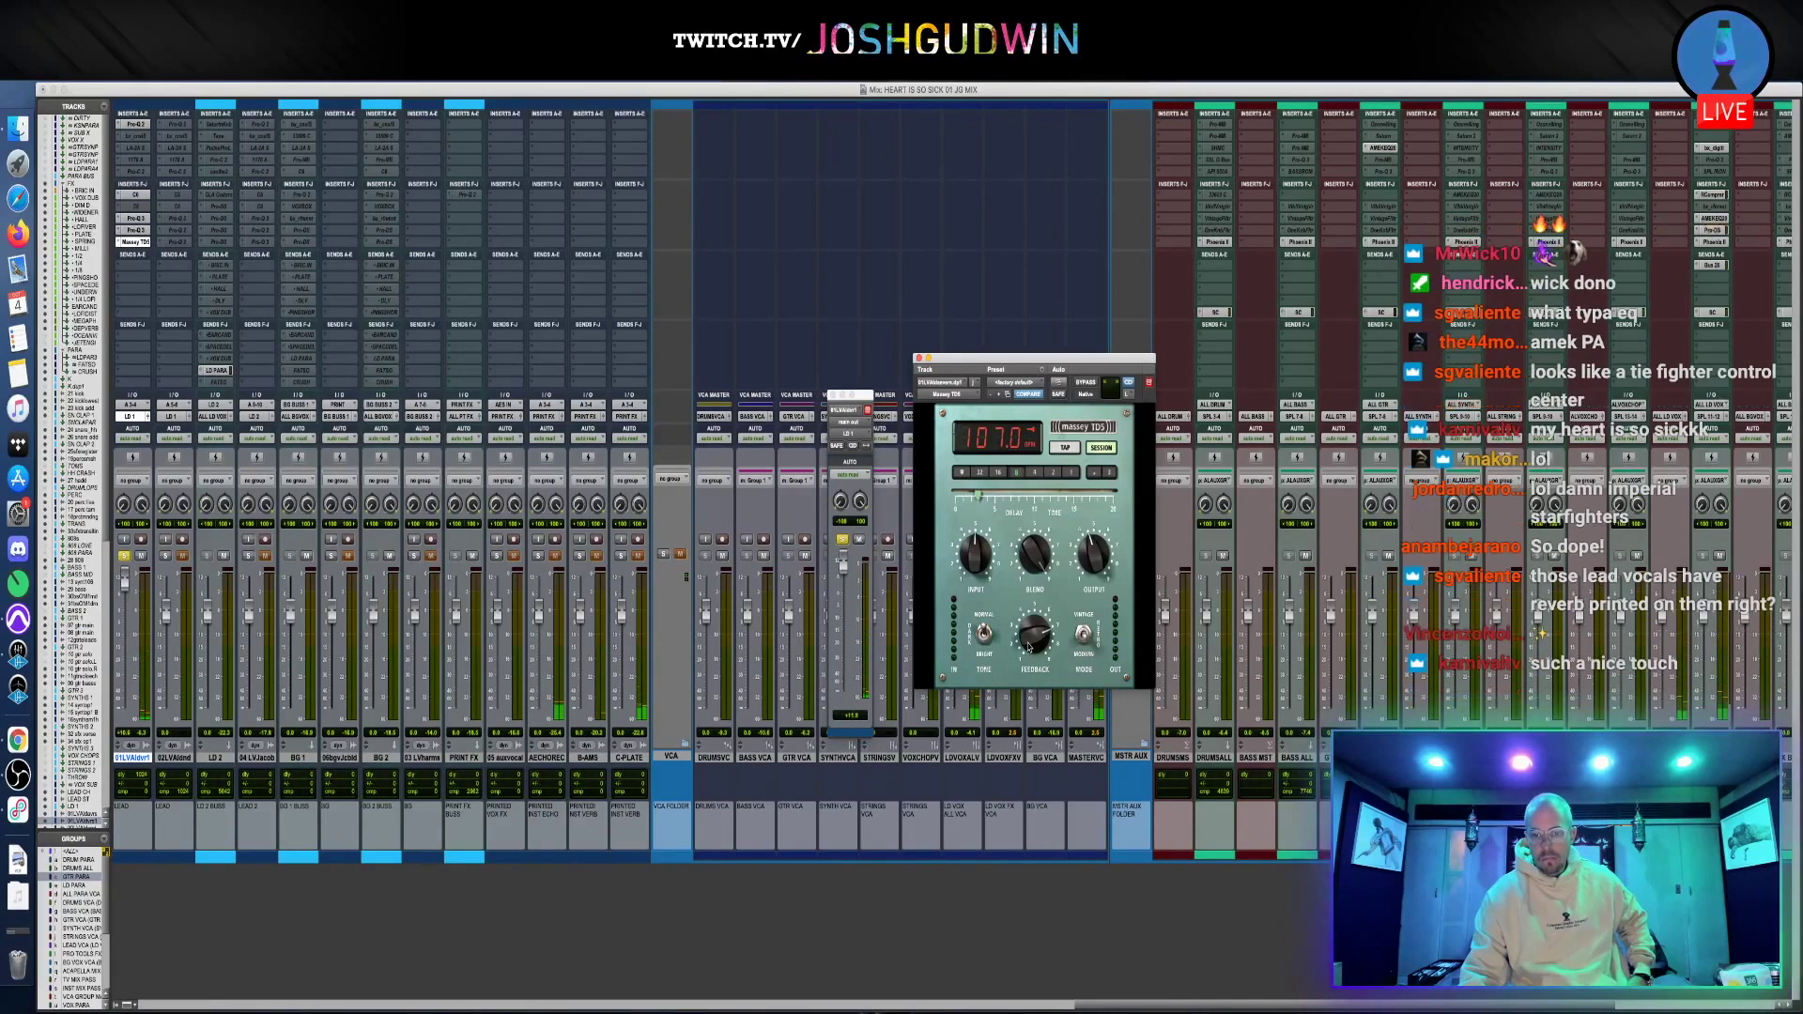
pyautogui.press('ctrl+alt+super+w')
pyautogui.press('super+=')
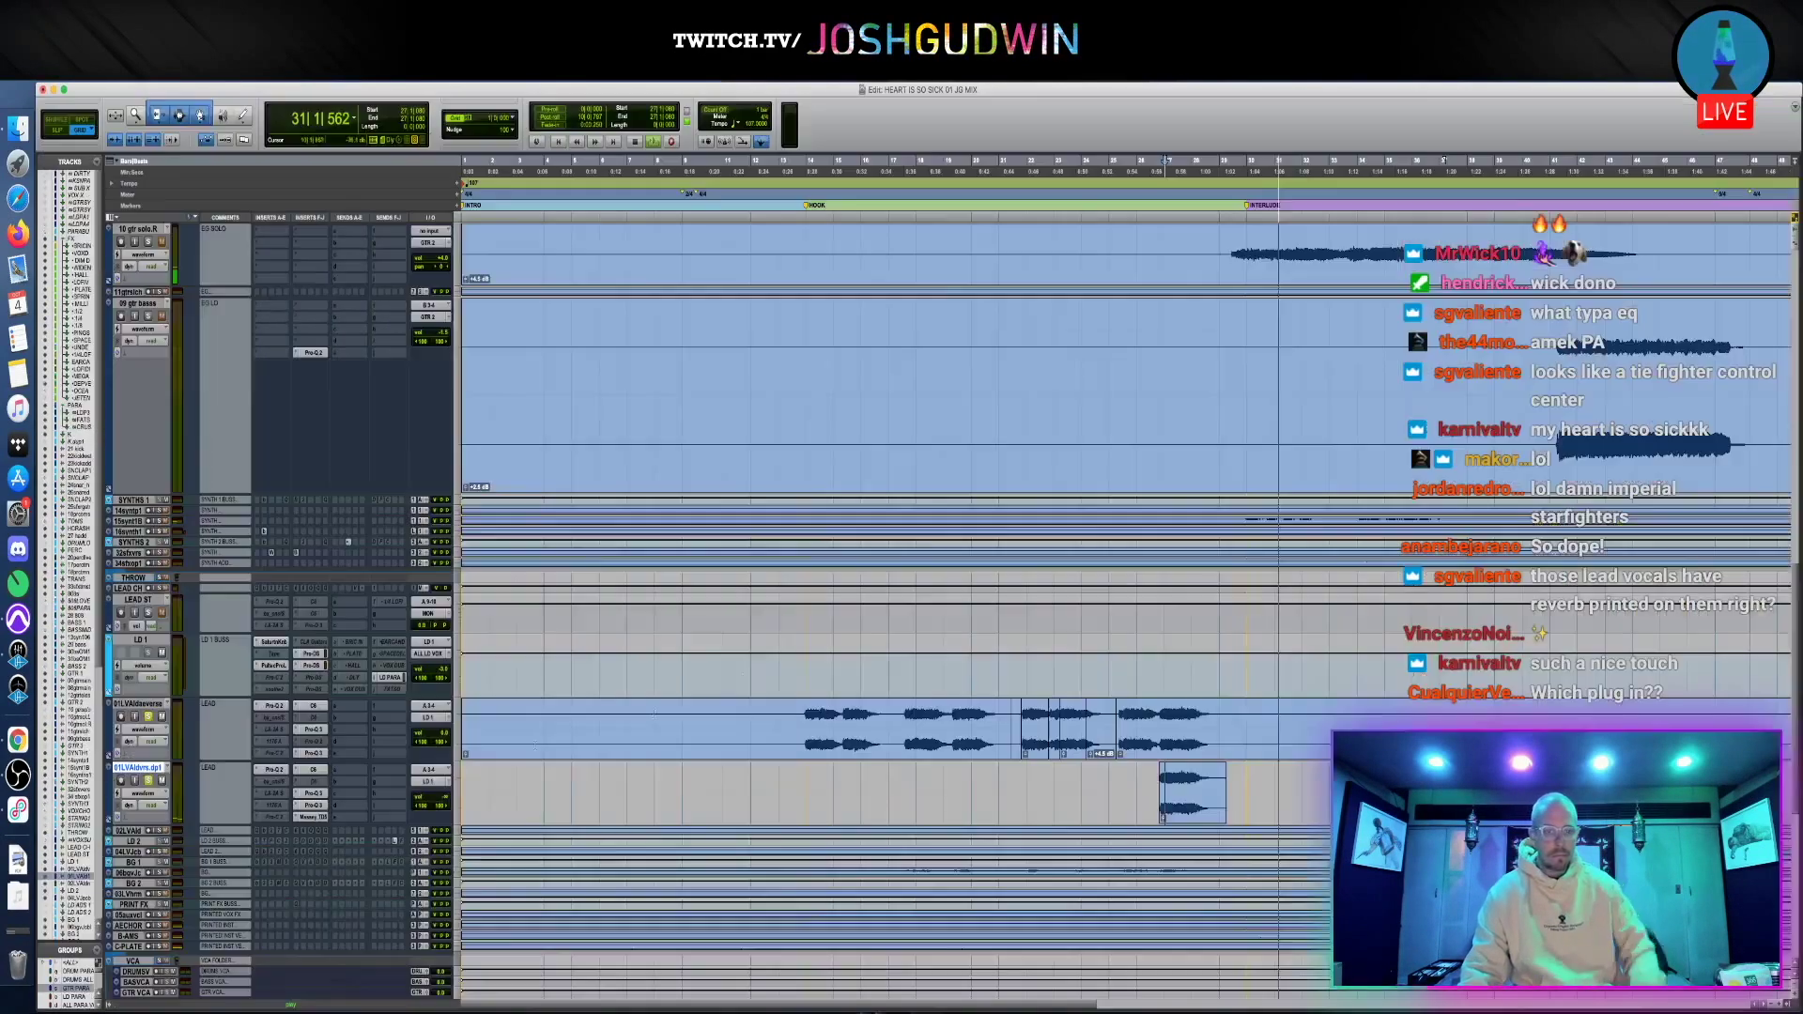
pyautogui.press('space')
pyautogui.press('space')
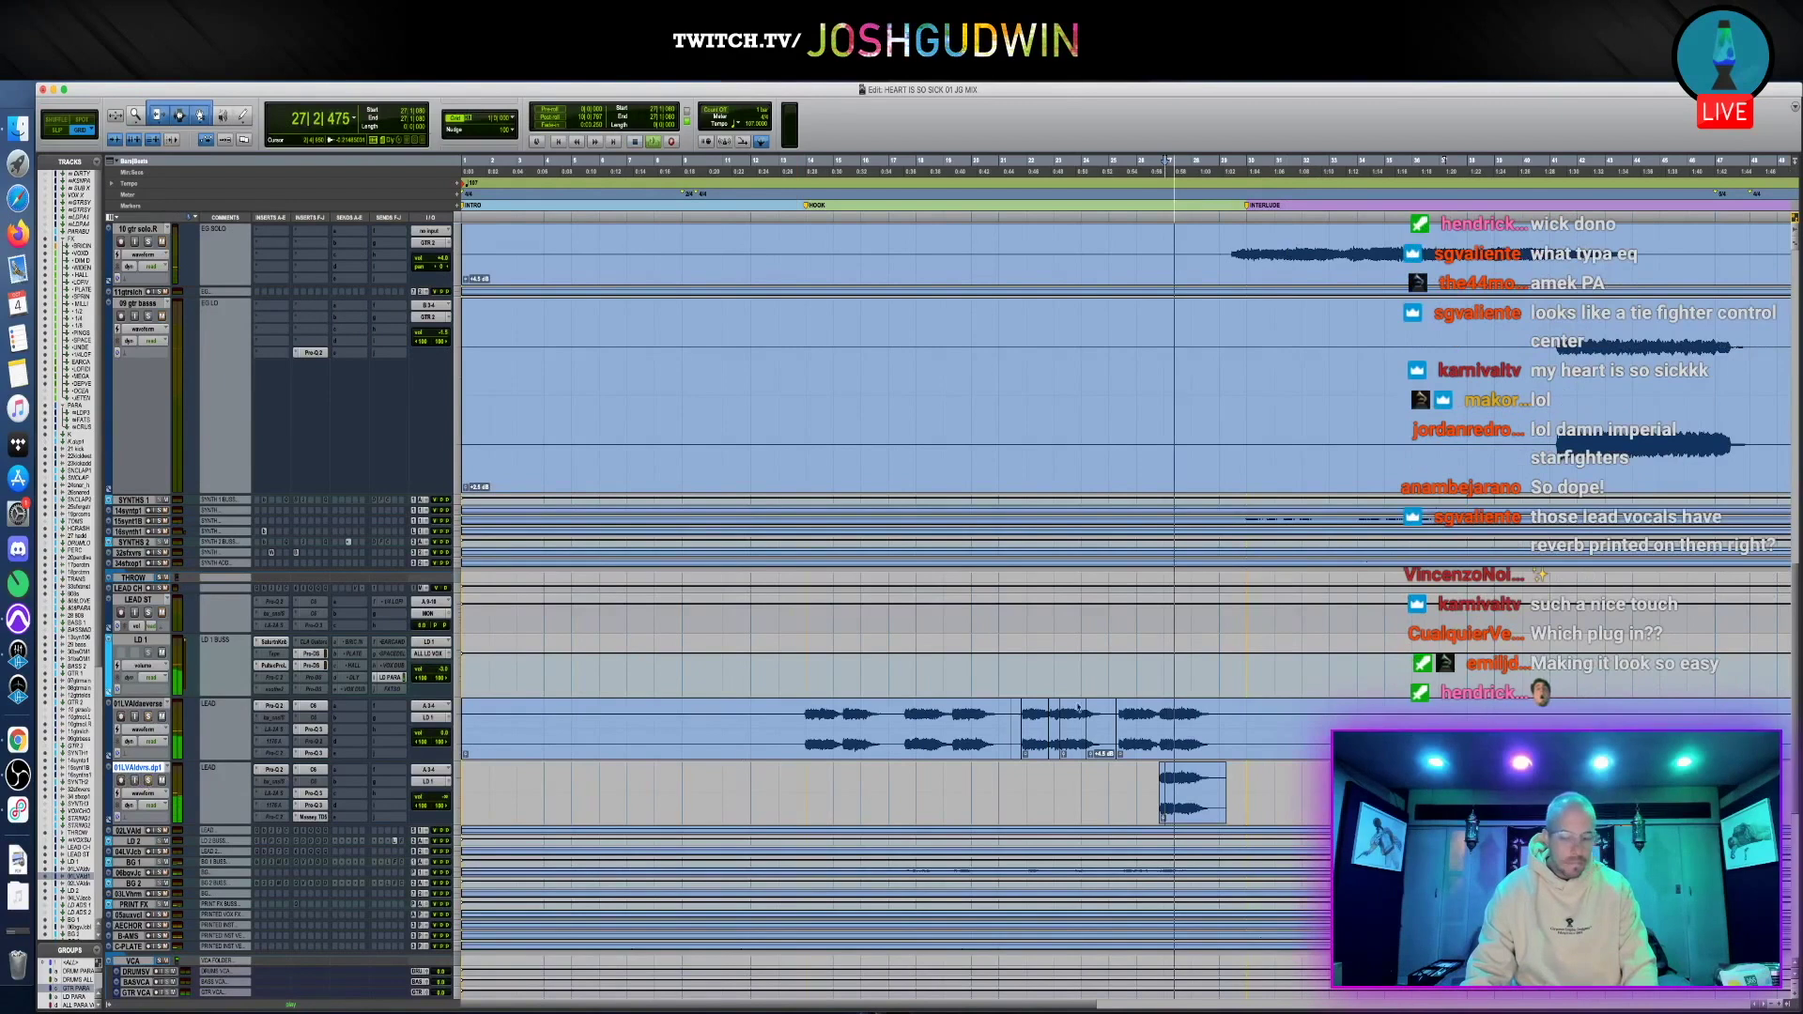
# Show the volume automation on the duplicated lead vocal track and place the cursor just ahead of the delay throw
pyautogui.hotkey('ctrl', '-')
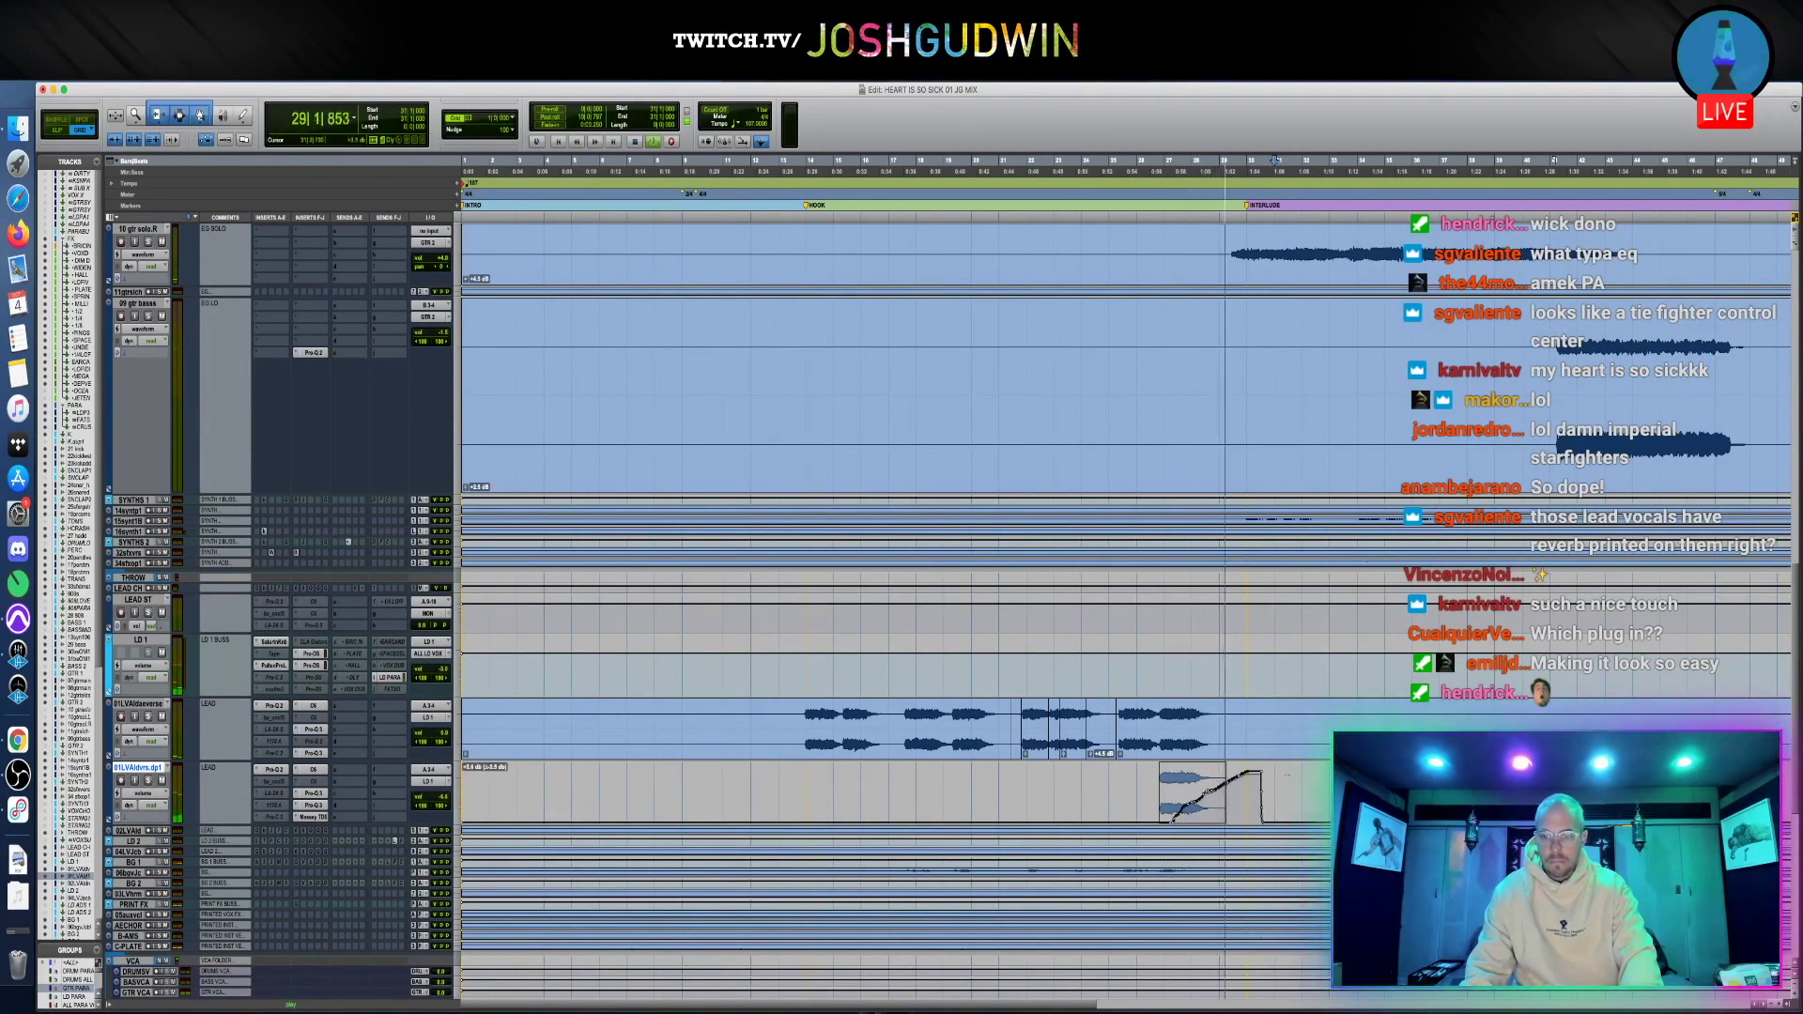
pyautogui.click(1134, 805)
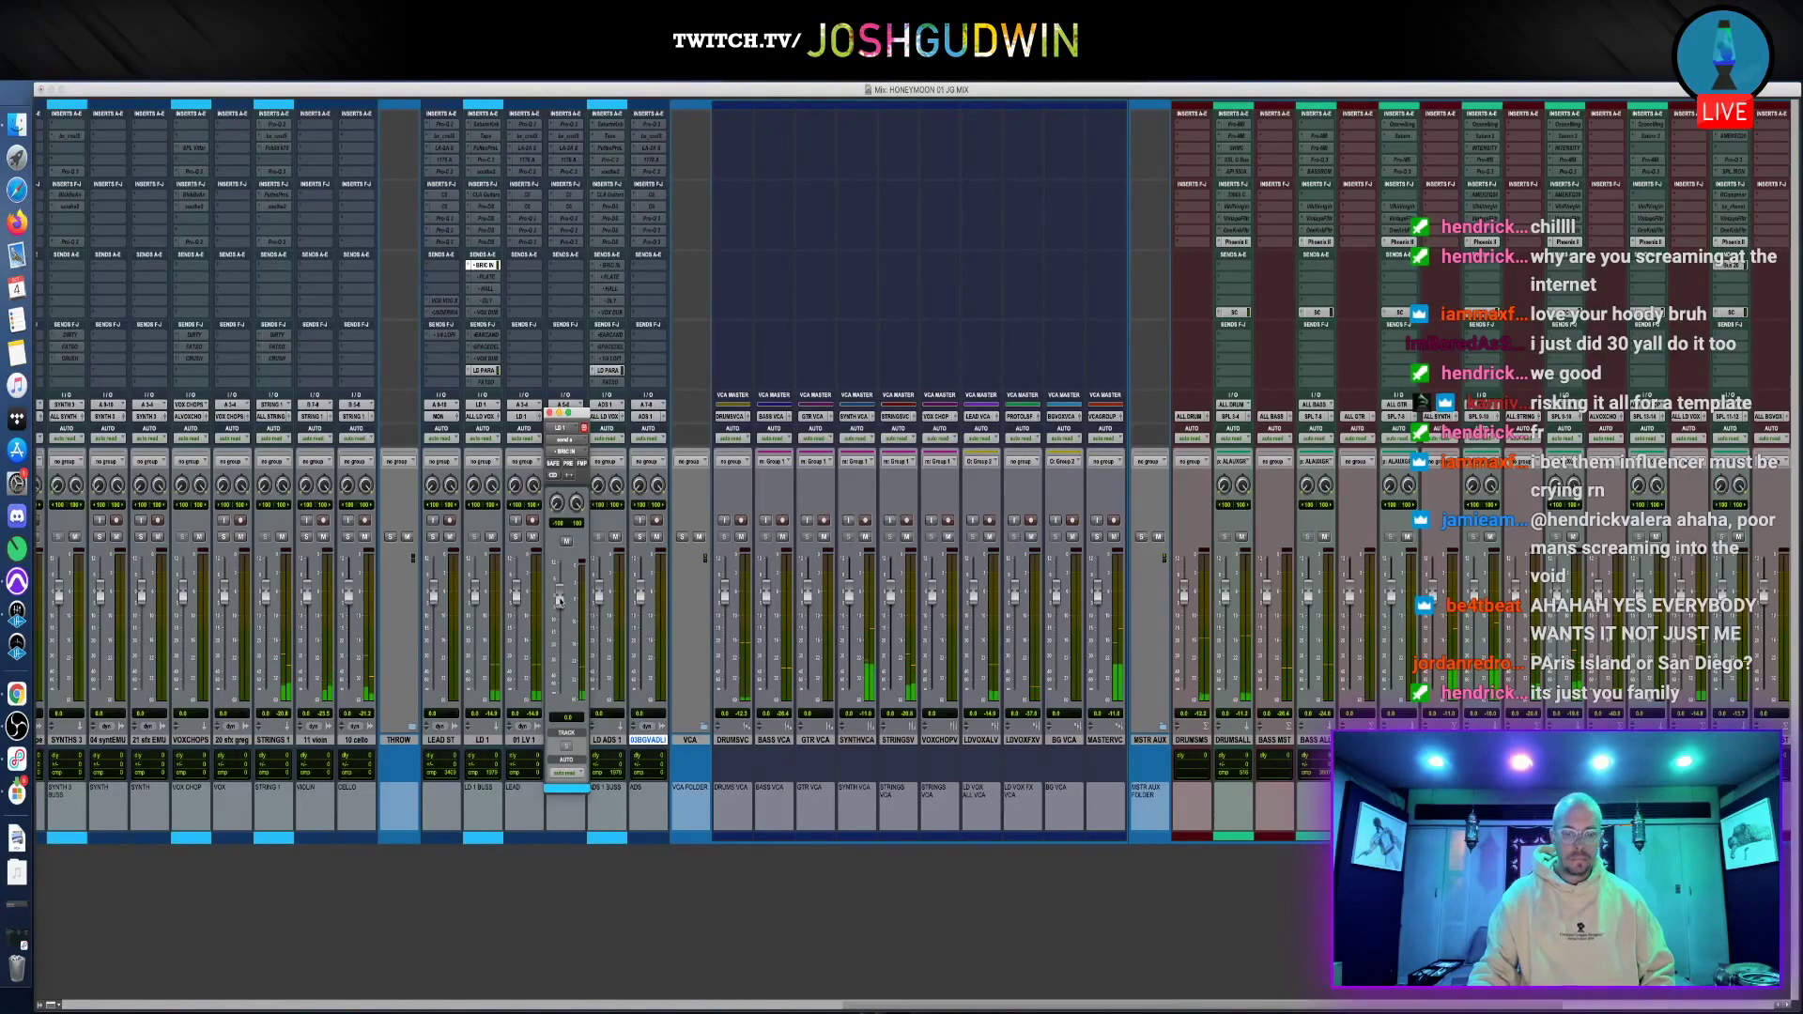
# In the Honeymoon session's mixer, open the BRIC IN track's M7 Control reverb, set its size to Large and lengthen the reverb time
pyautogui.hotkey('alt', 'pageup')
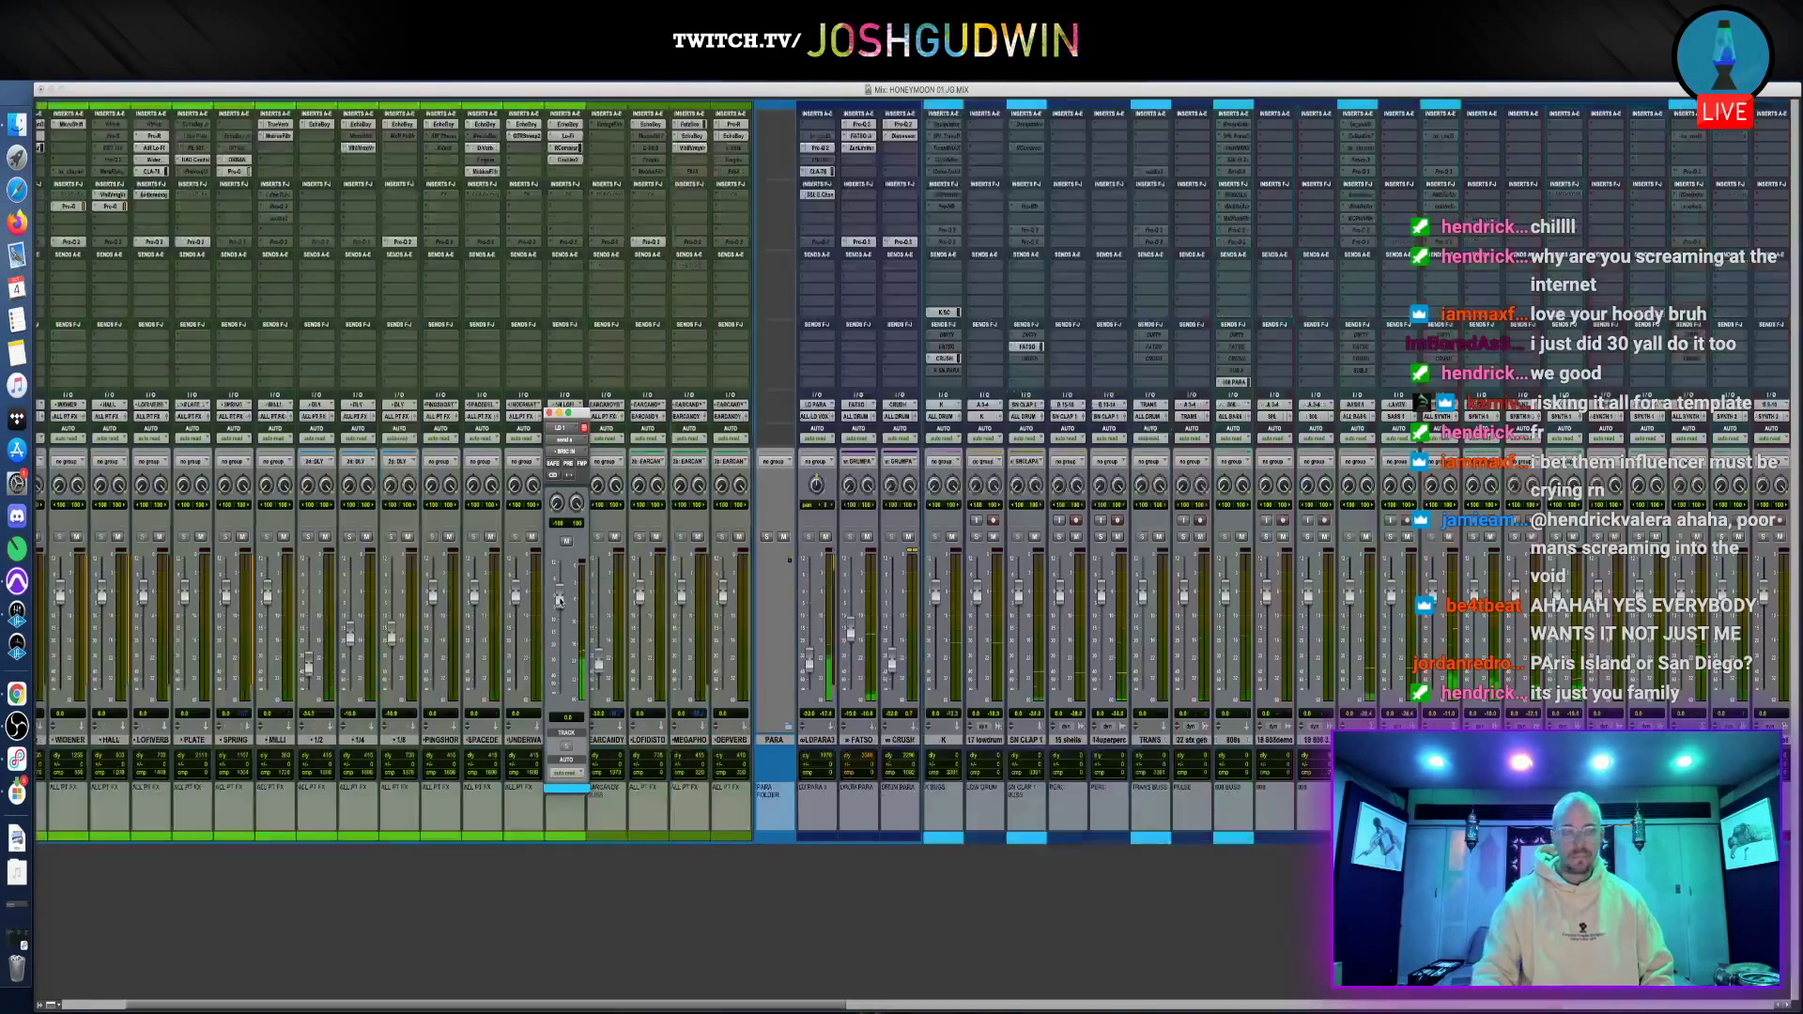
pyautogui.hscroll(-4, 729, 426)
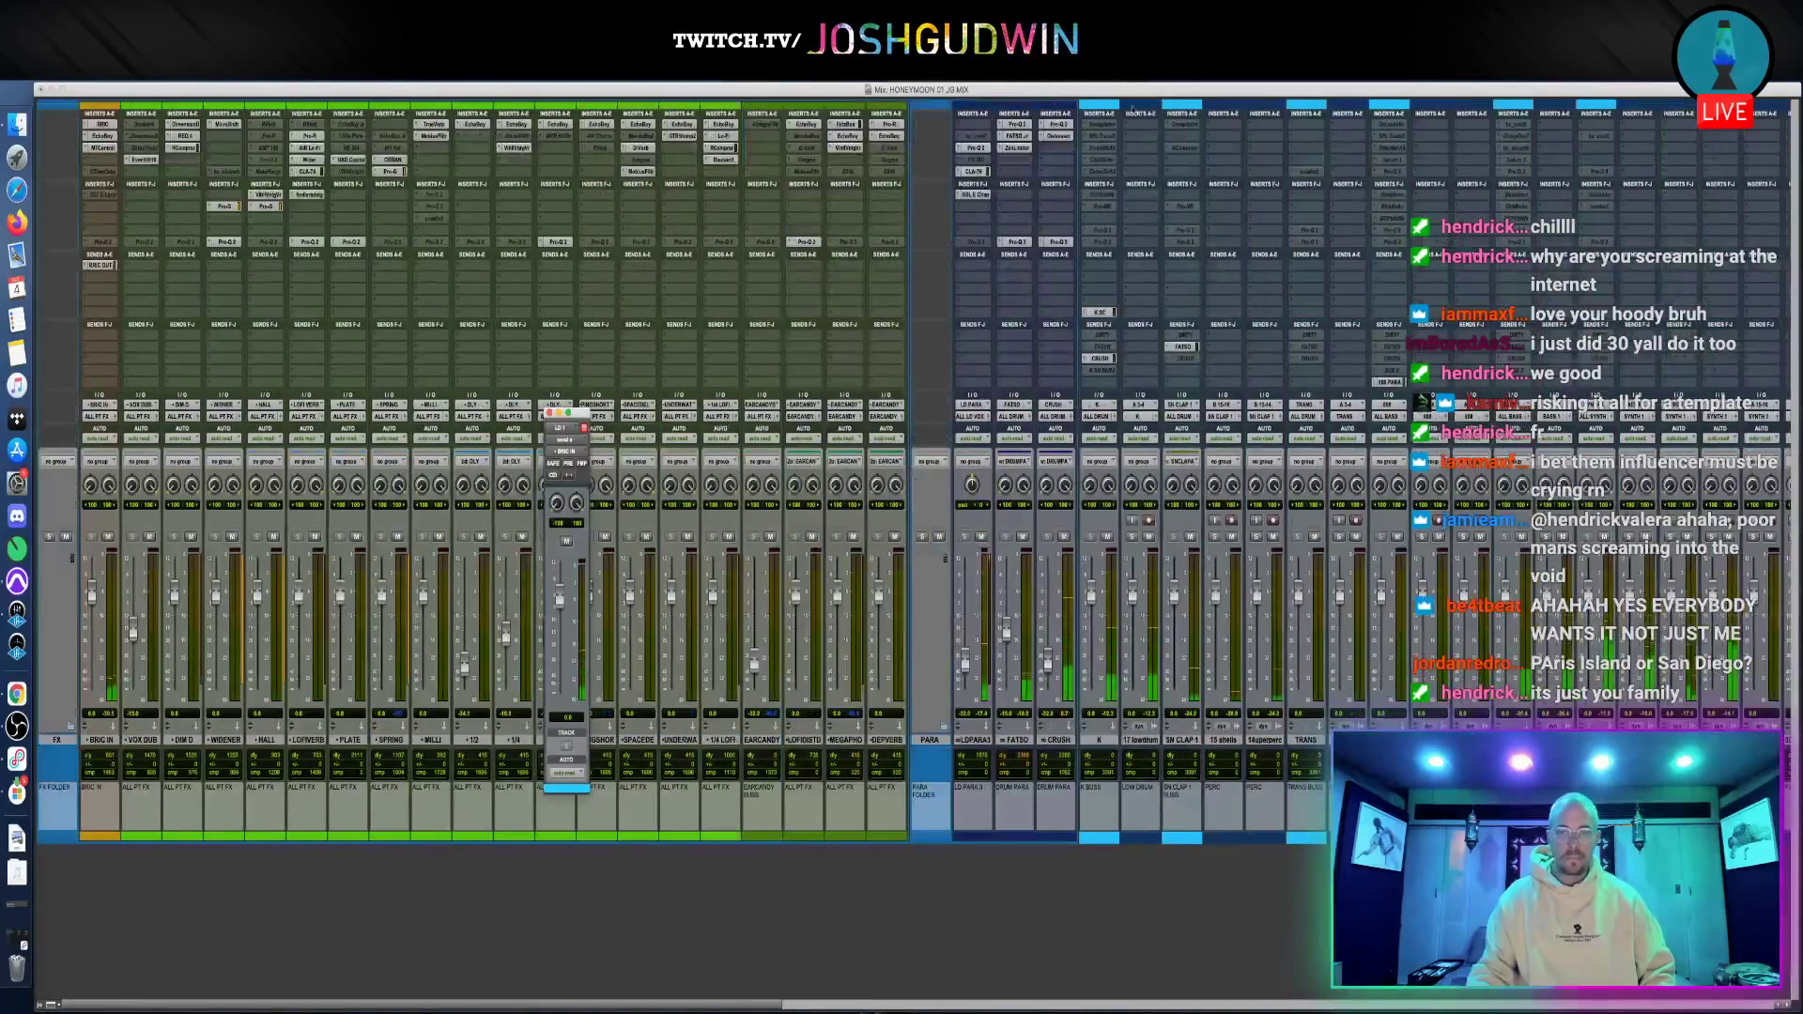
pyautogui.click(102, 147)
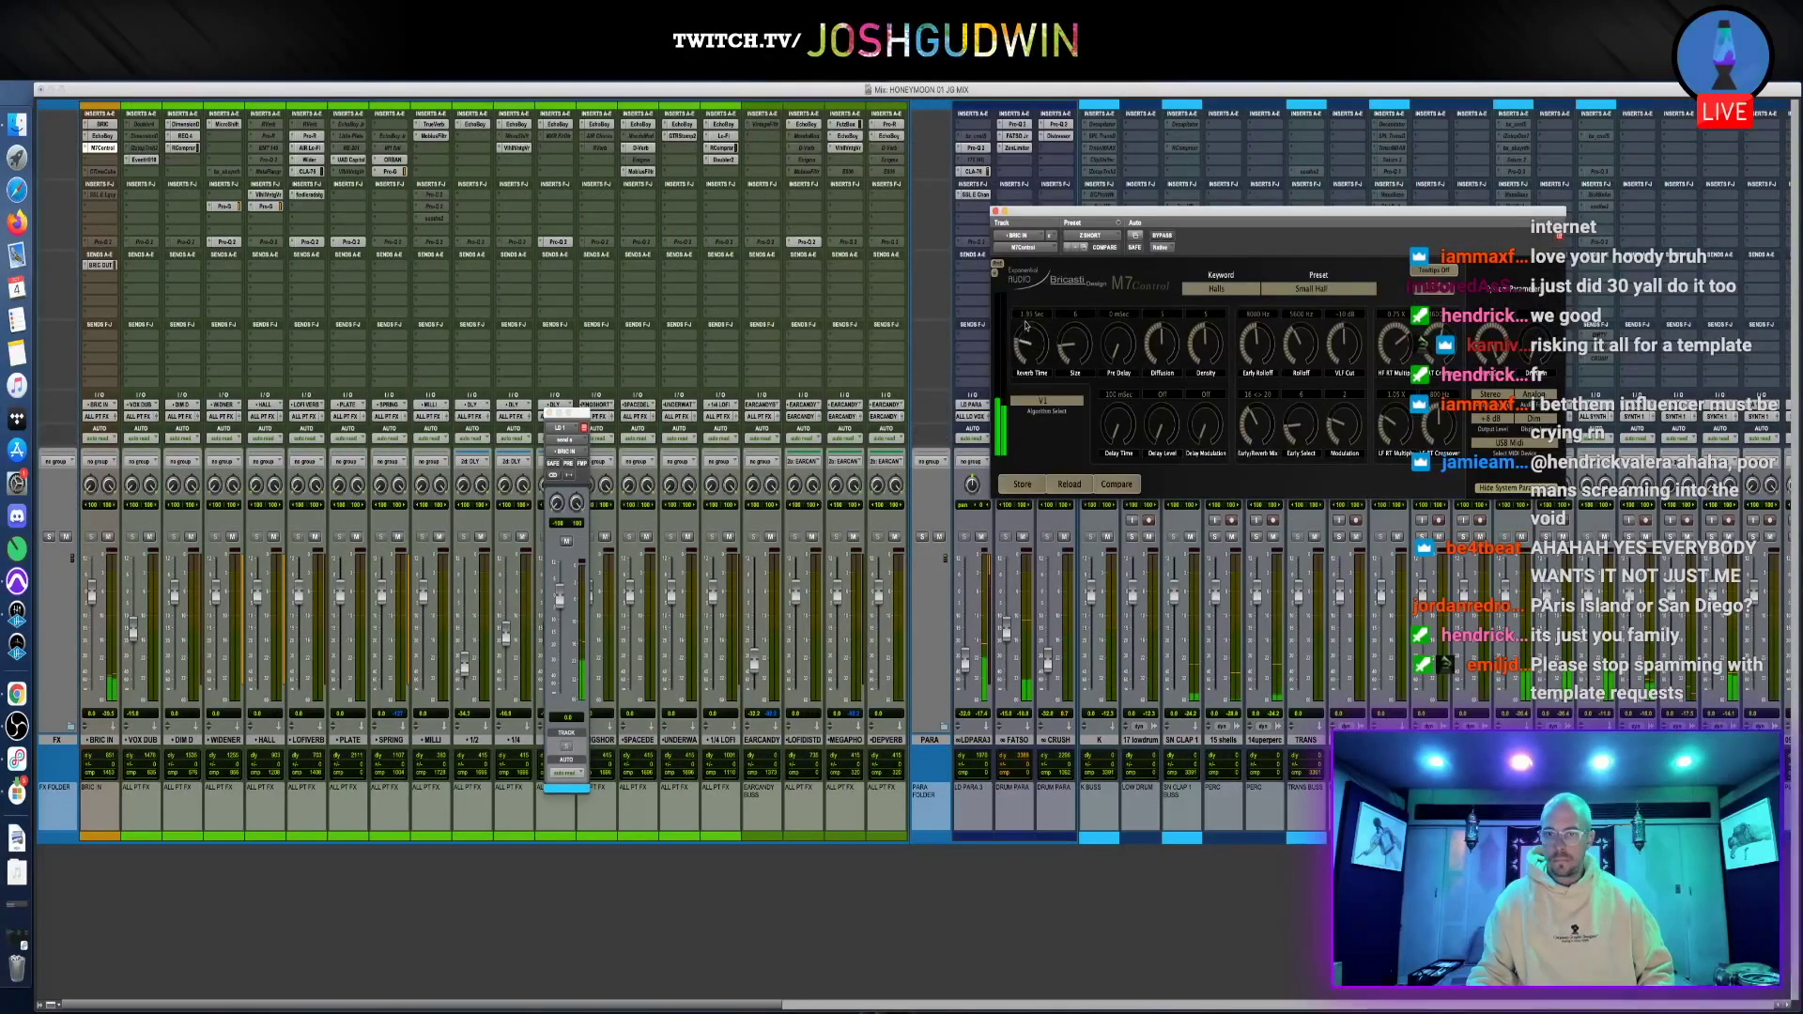
pyautogui.hscroll(5, 1150, 333)
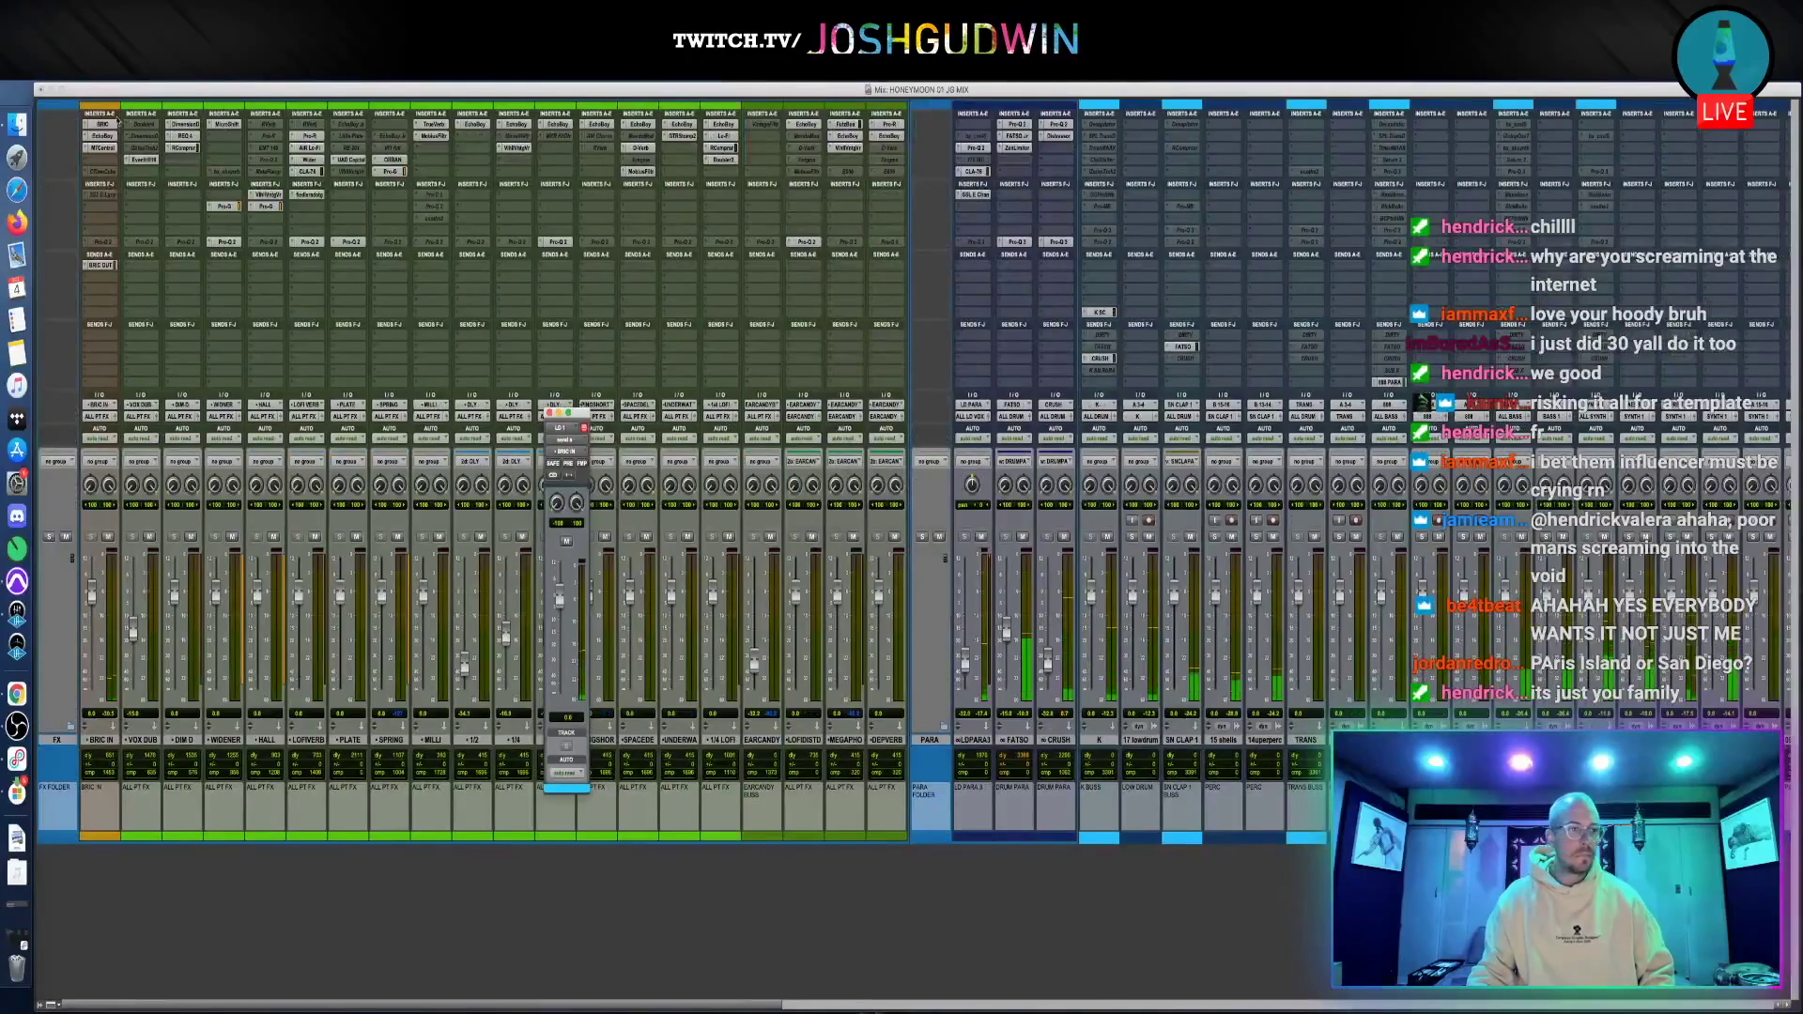
pyautogui.click(105, 147)
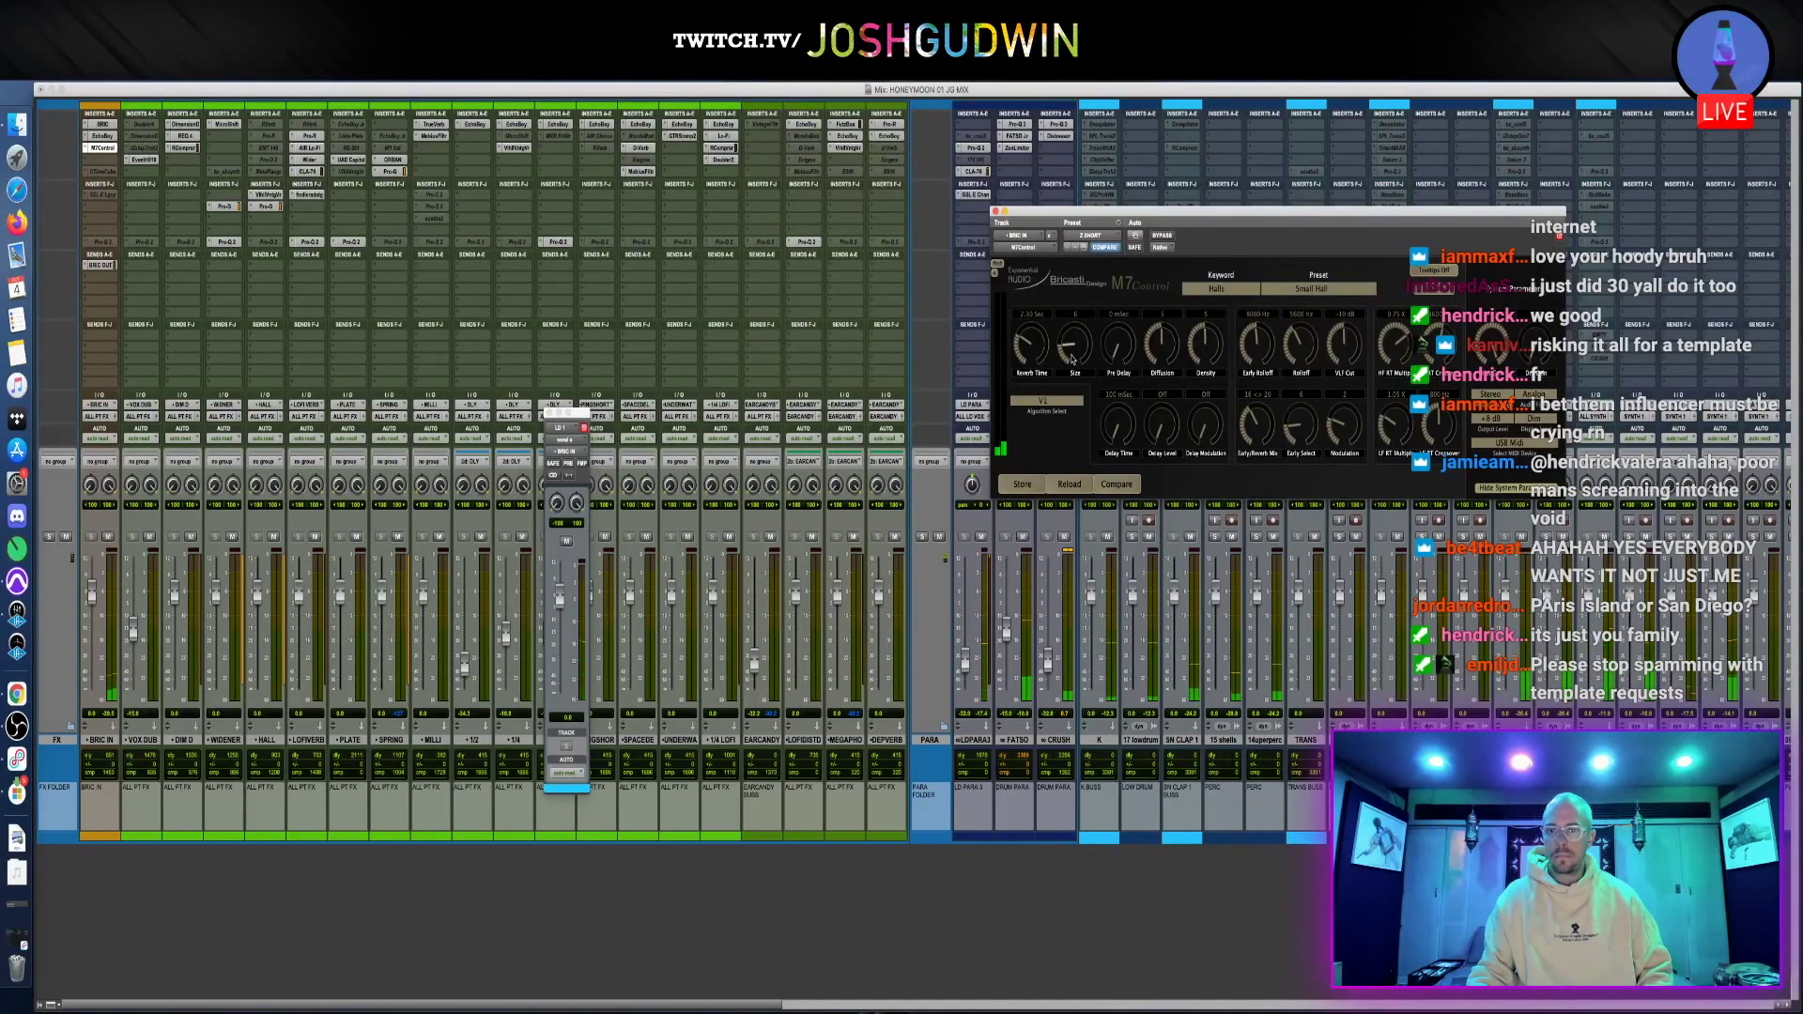
pyautogui.moveTo(1074, 357); pyautogui.dragTo(1087, 300)
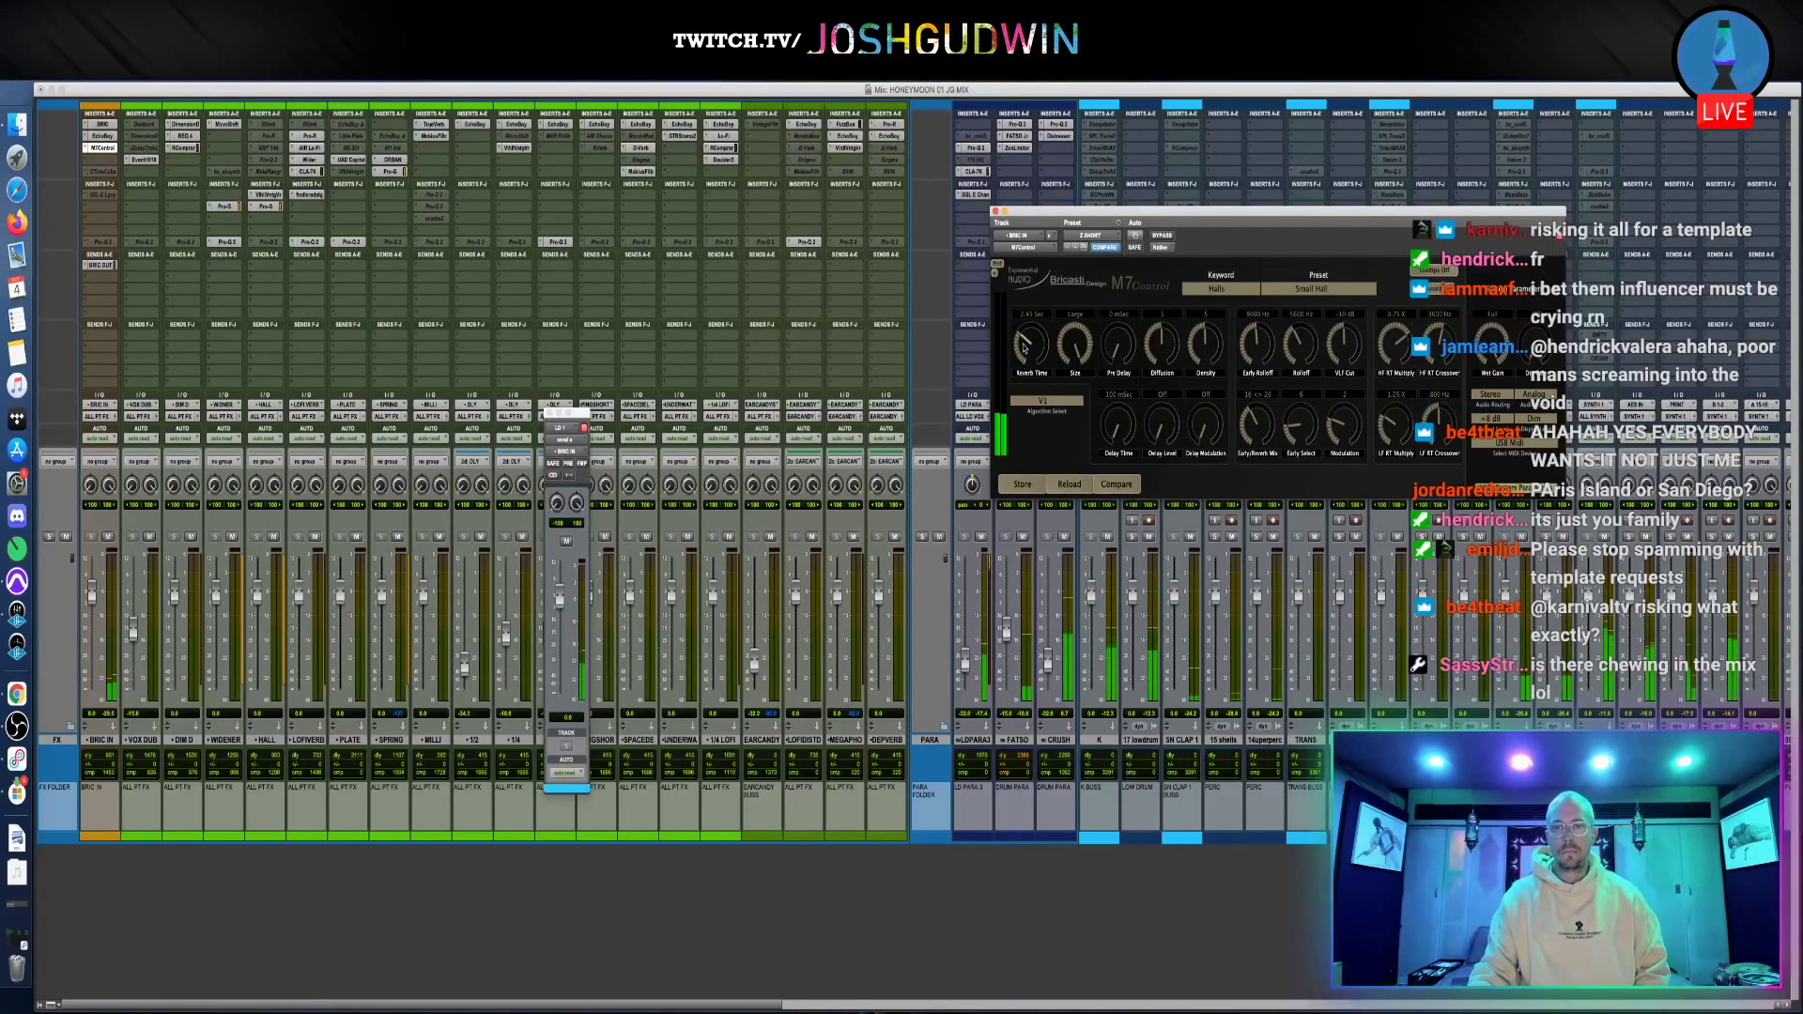
pyautogui.moveTo(1023, 356); pyautogui.dragTo(1023, 346)
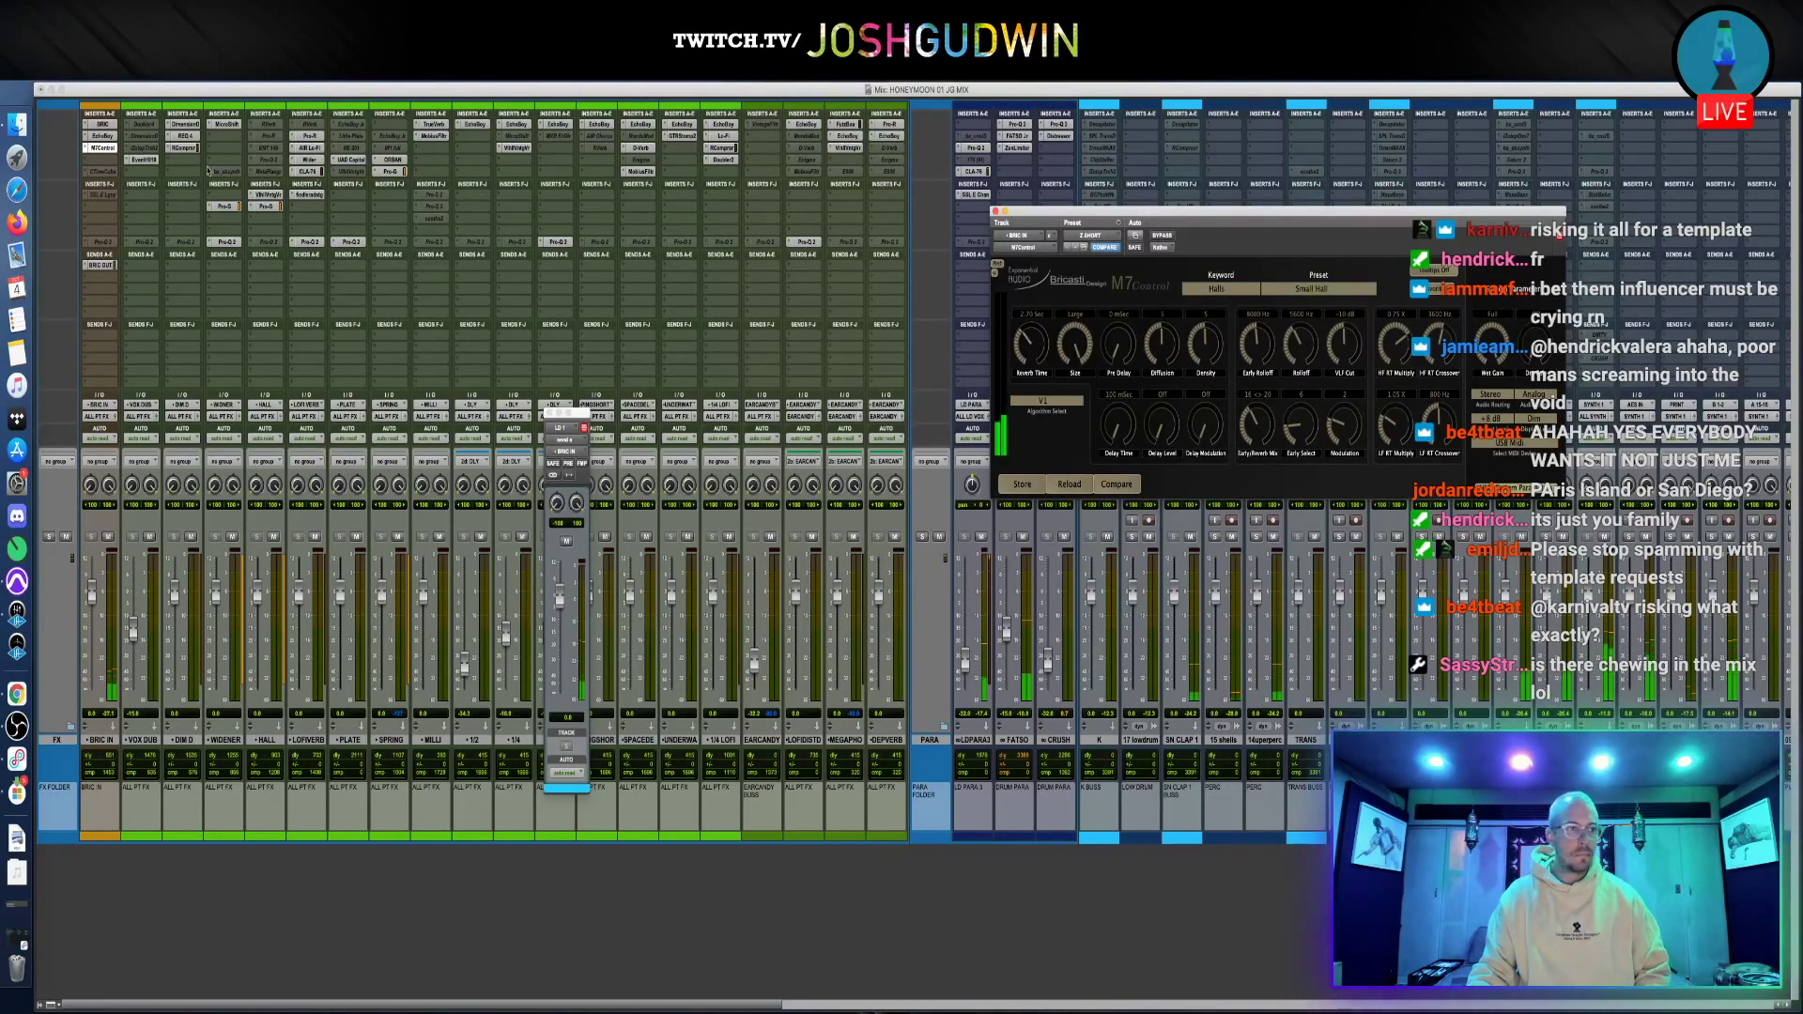
# Open EchoBoy on the BRIC IN track and audition its echo styles one after another
pyautogui.click(101, 135)
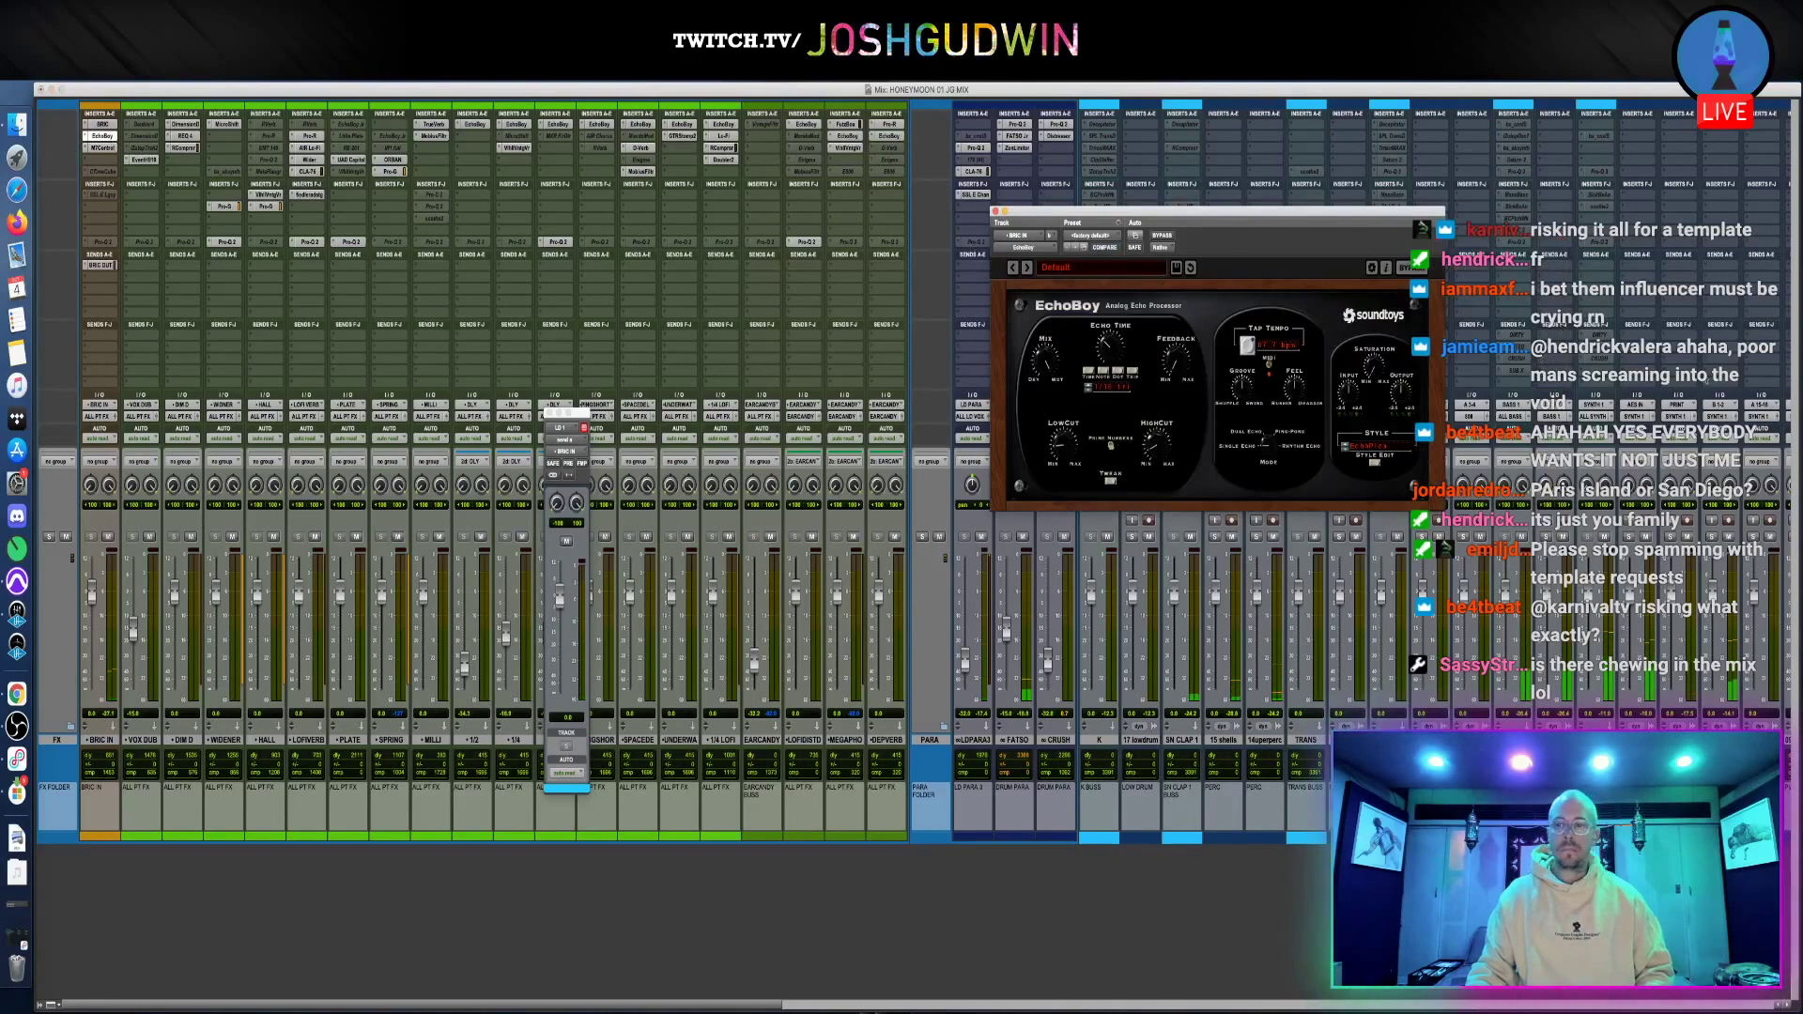
pyautogui.click(1345, 453)
pyautogui.click(1346, 453)
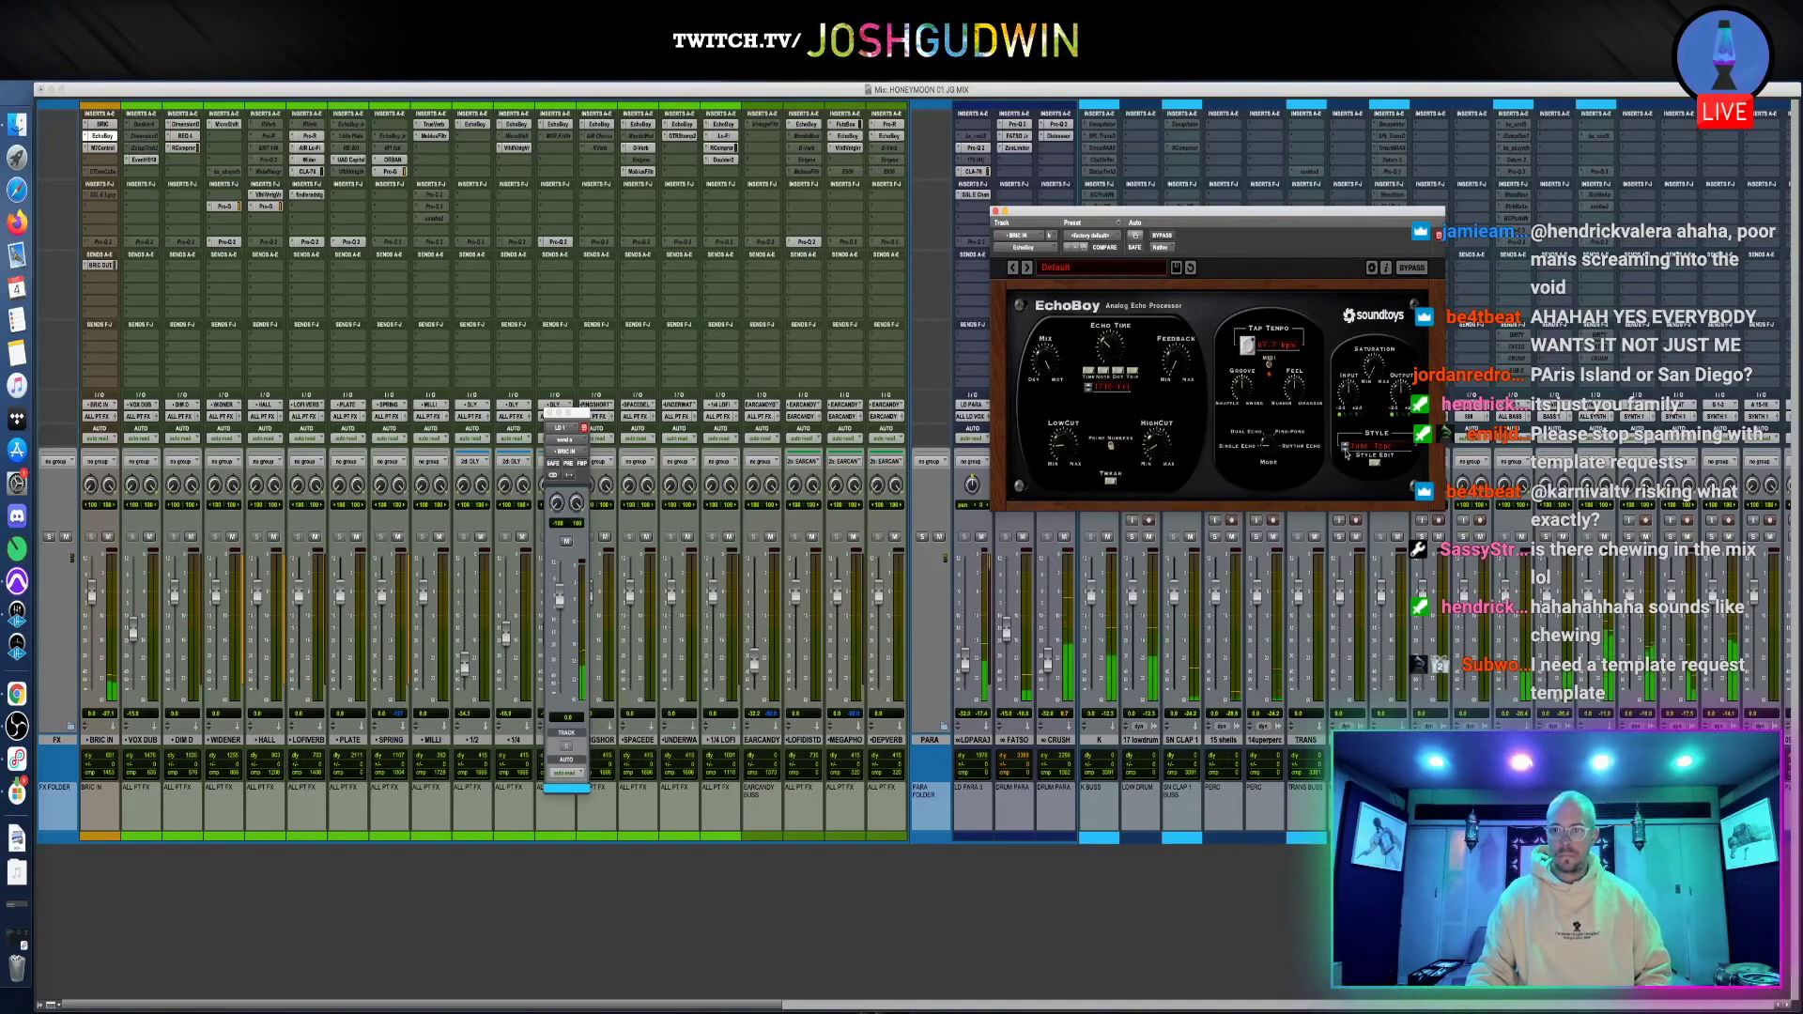
pyautogui.click(1346, 453)
pyautogui.click(1345, 453)
pyautogui.click(1346, 453)
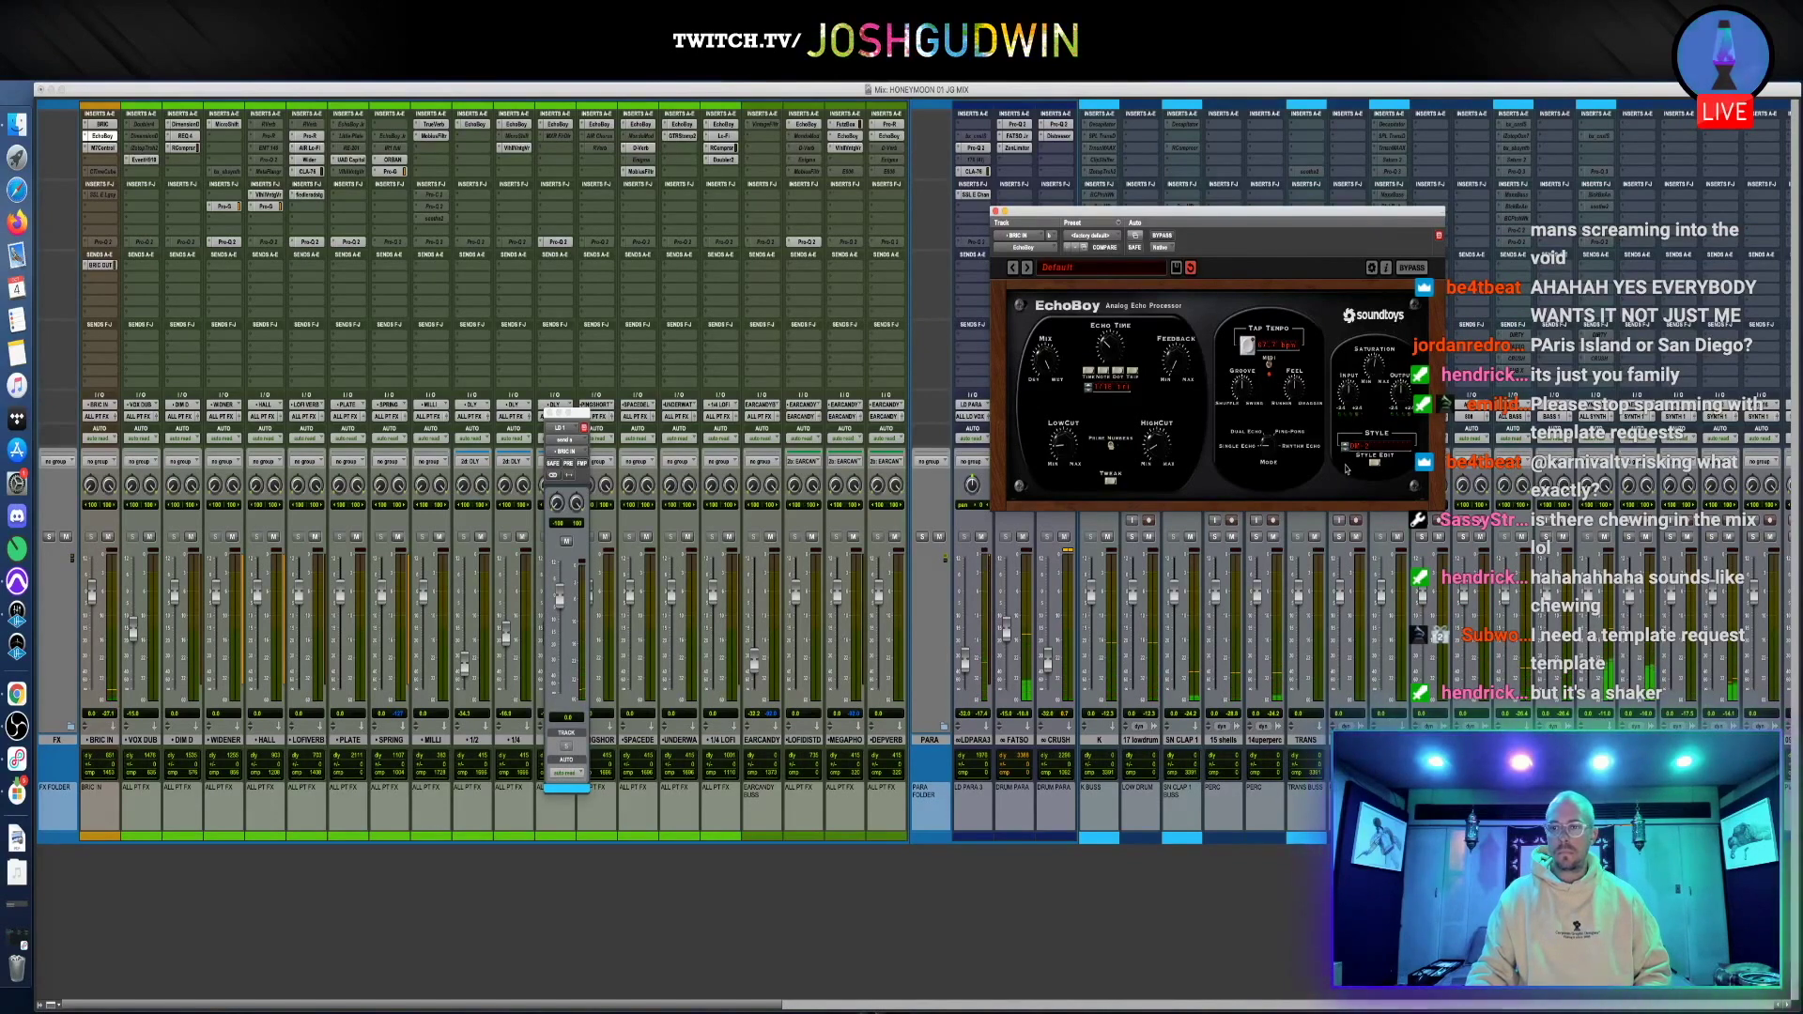
# Choose a different echo style from EchoBoy's style list and close all floating windows
pyautogui.click(1344, 449)
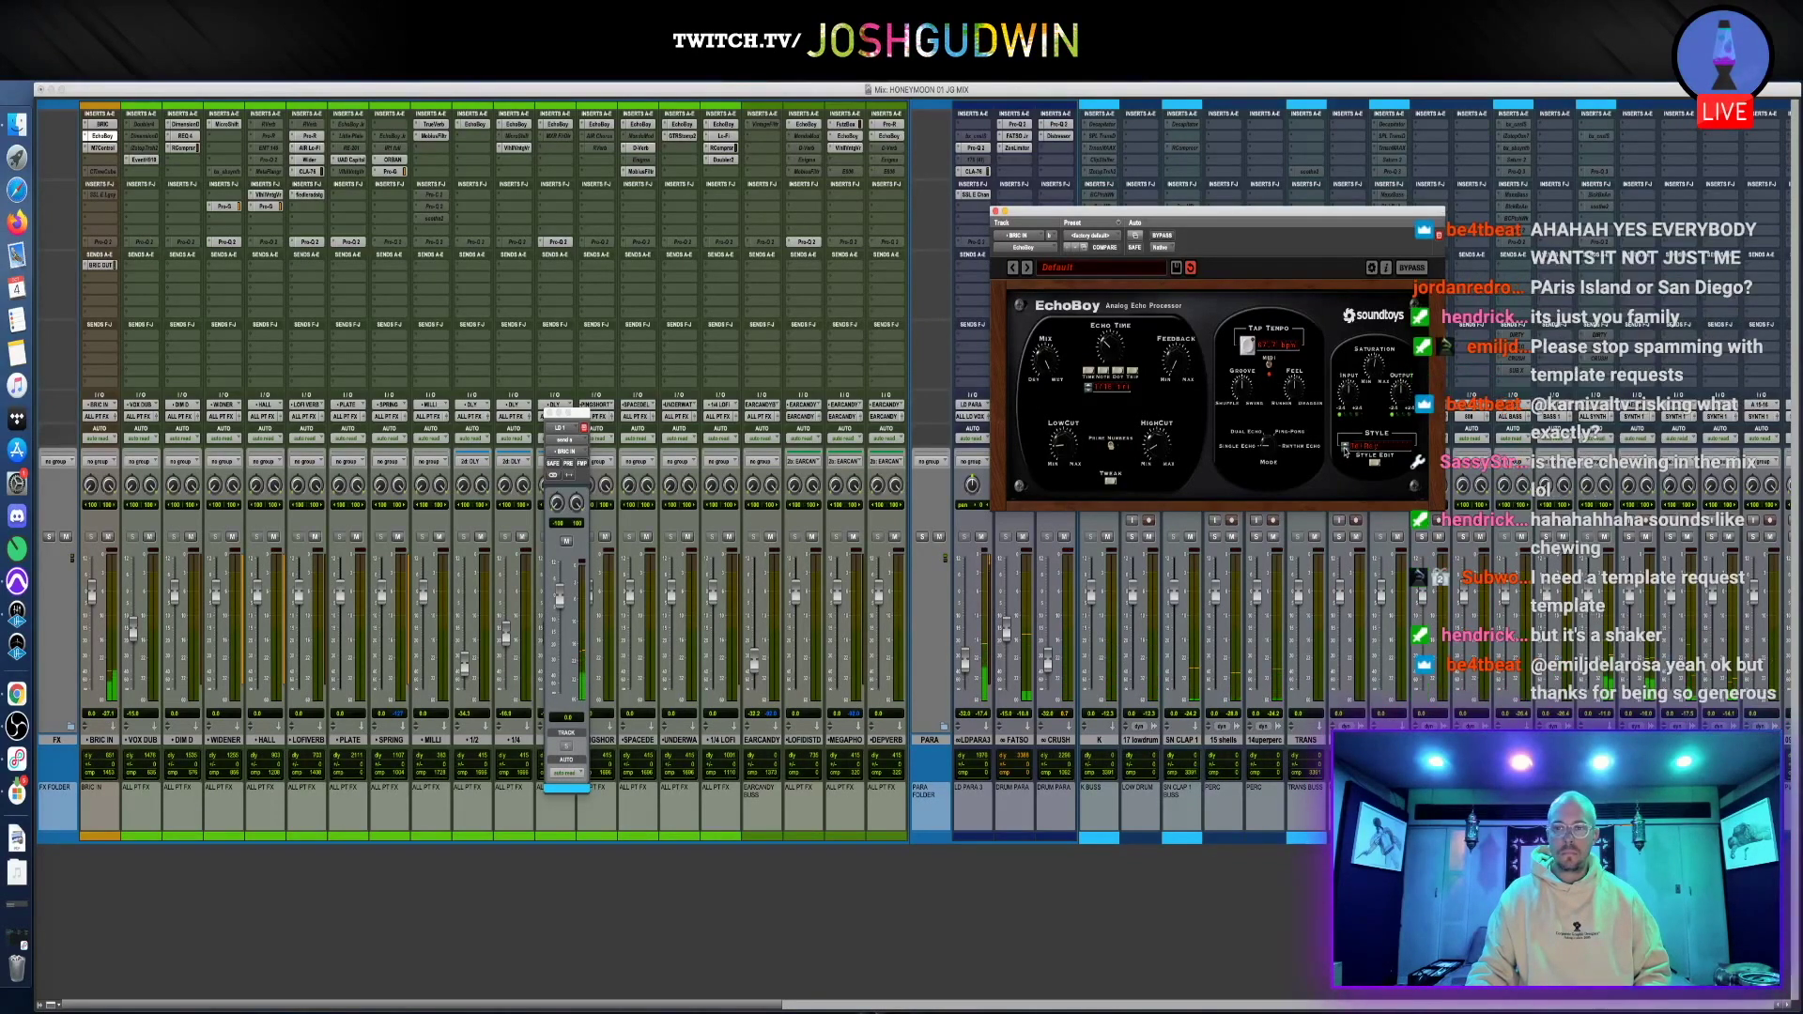
pyautogui.click(1362, 446)
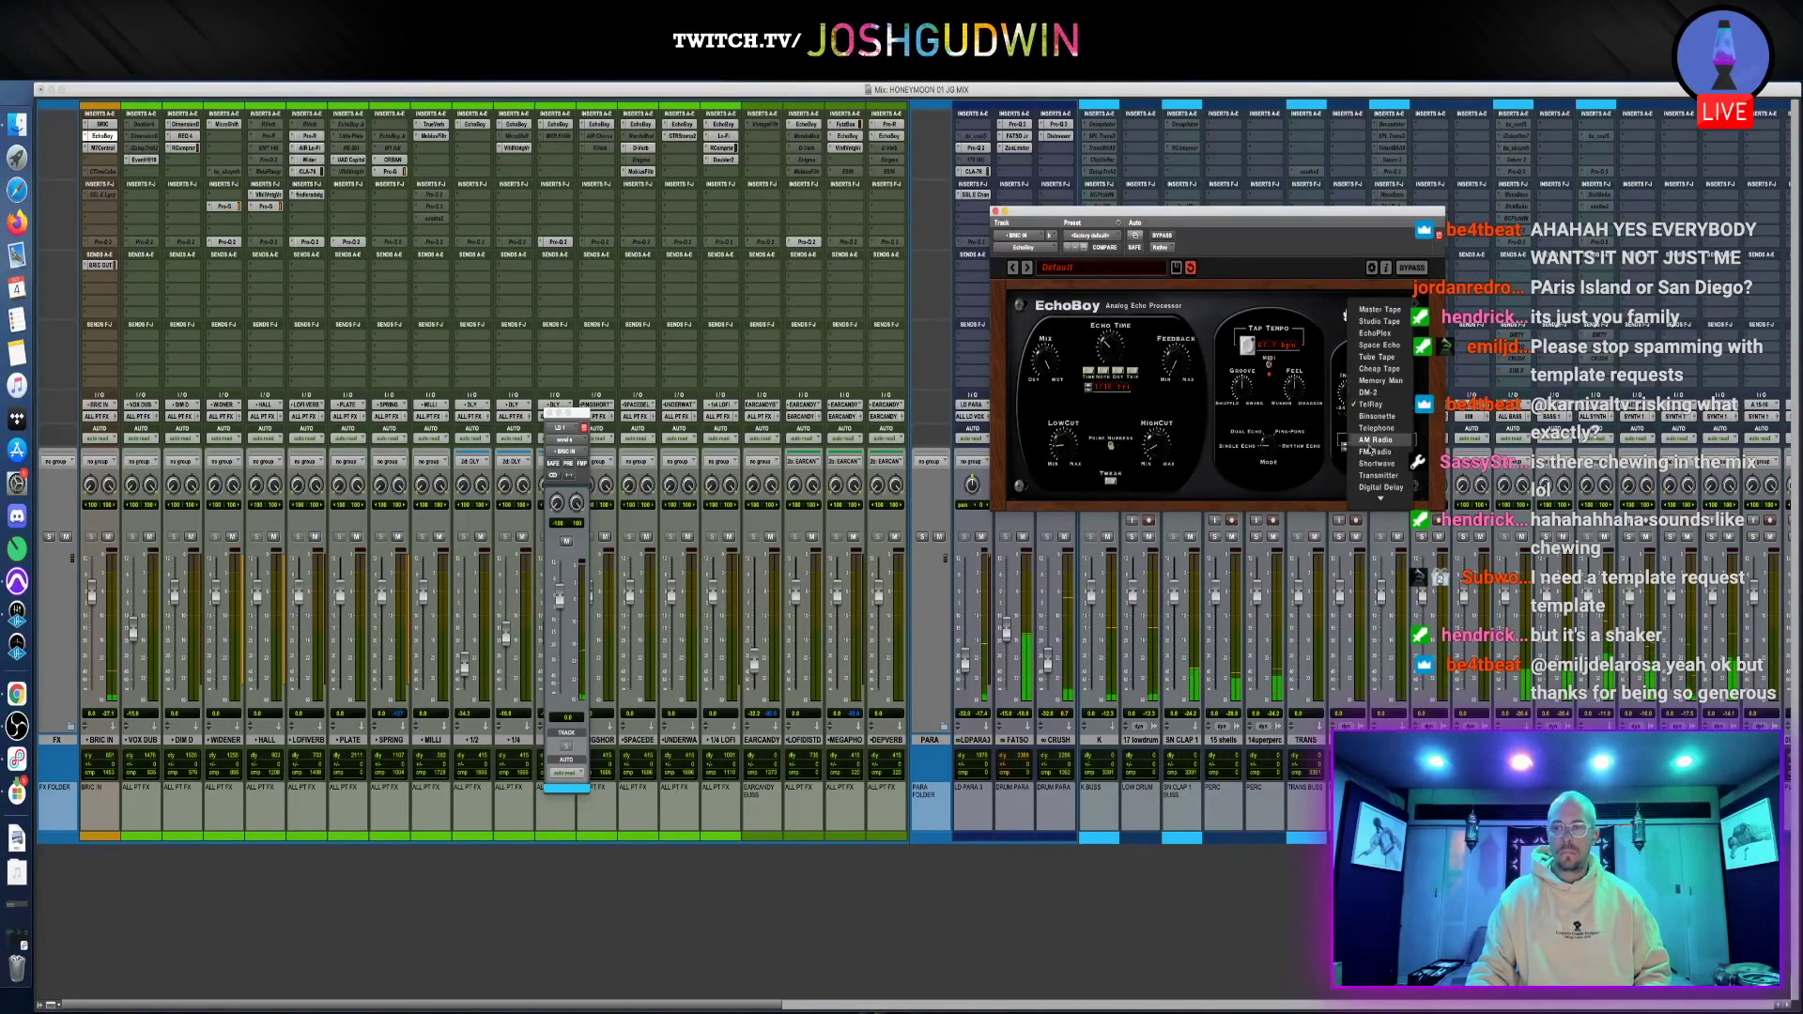
pyautogui.click(1377, 310)
pyautogui.scroll(-1, 1345, 451)
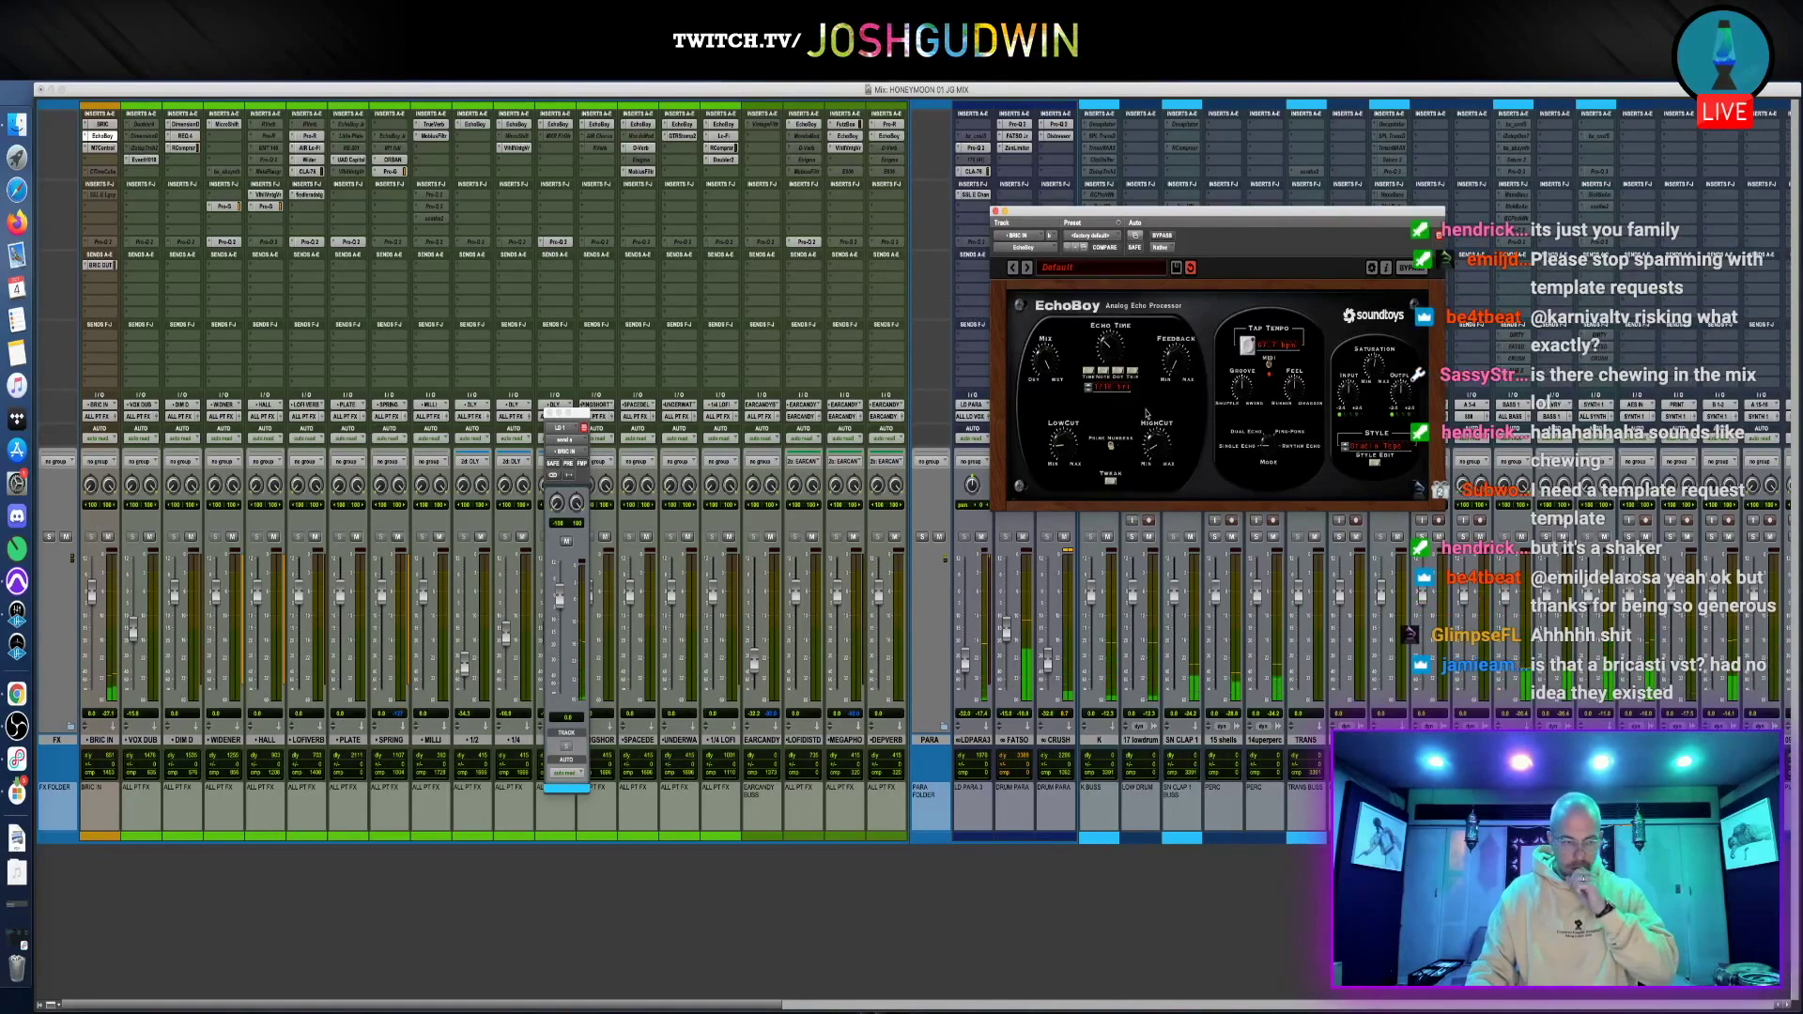
pyautogui.press('ctrl+alt+super+w')
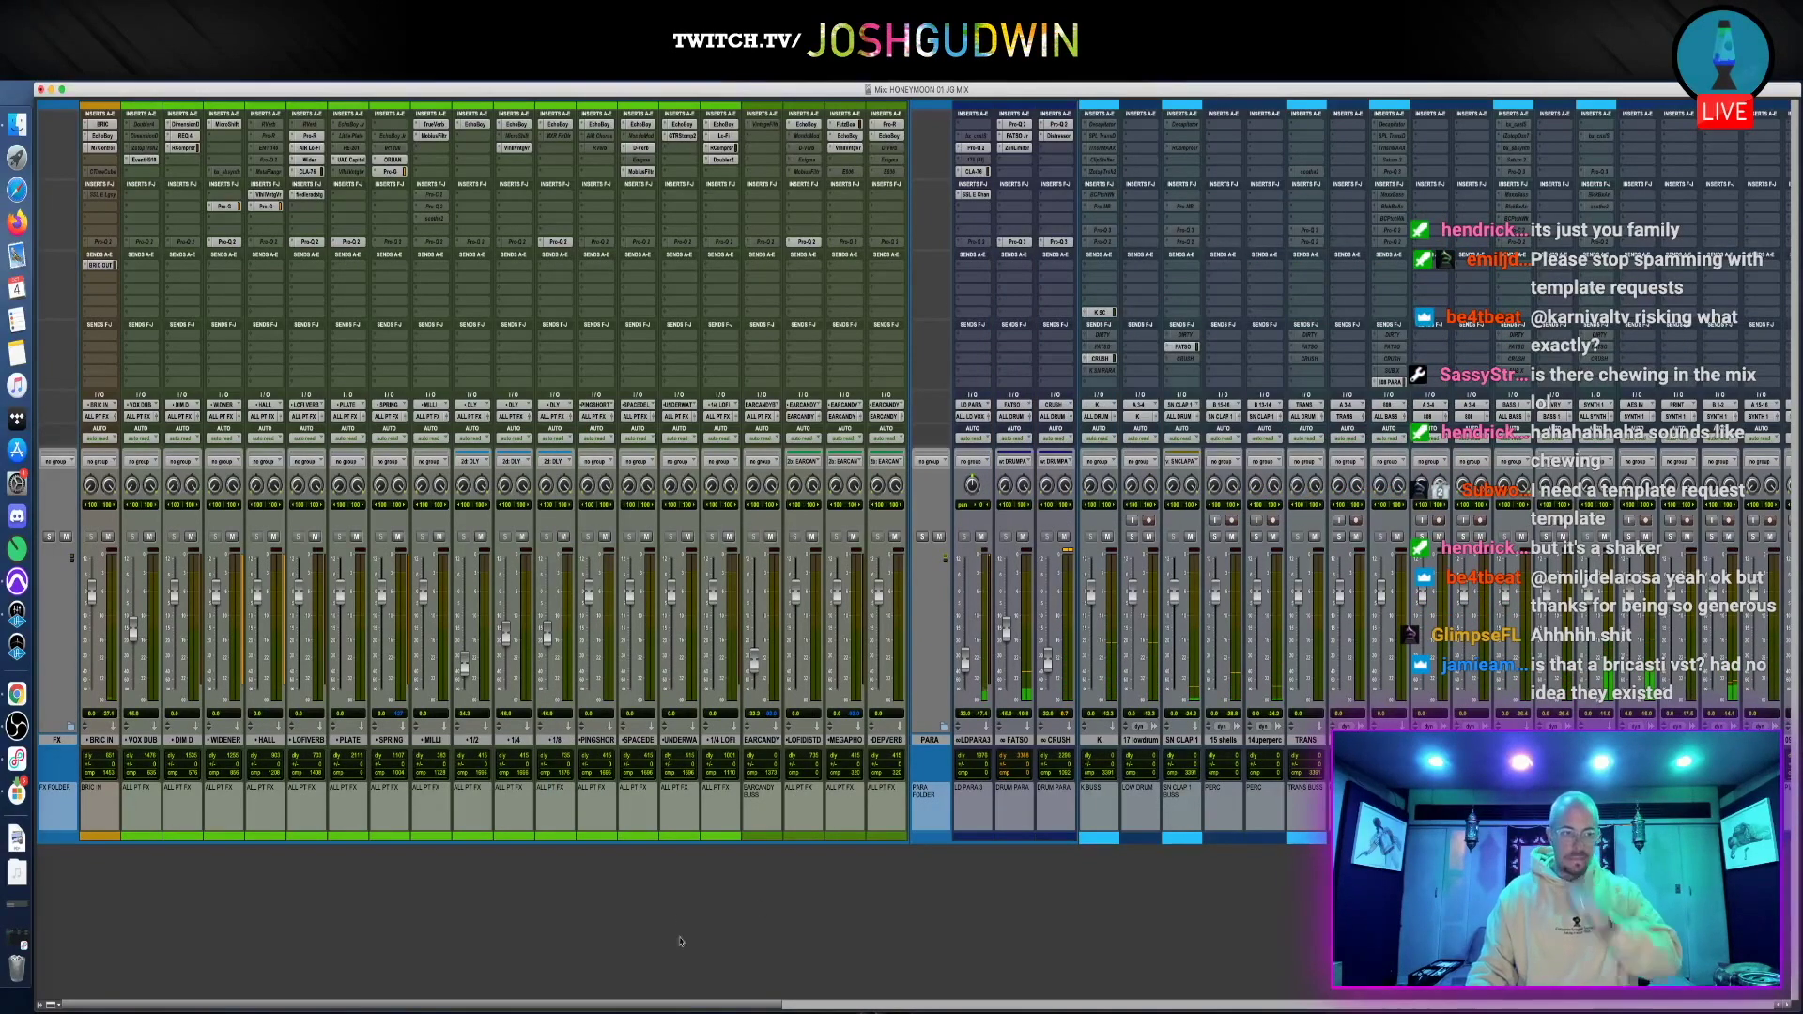
# Insert the stereo Devil-Loc Deluxe plug-in on the BRIC IN track, below its existing inserts
pyautogui.moveTo(616, 1006)
pyautogui.mouseDown()
pyautogui.moveTo(790, 1007)
pyautogui.moveTo(594, 1009)
pyautogui.mouseUp()
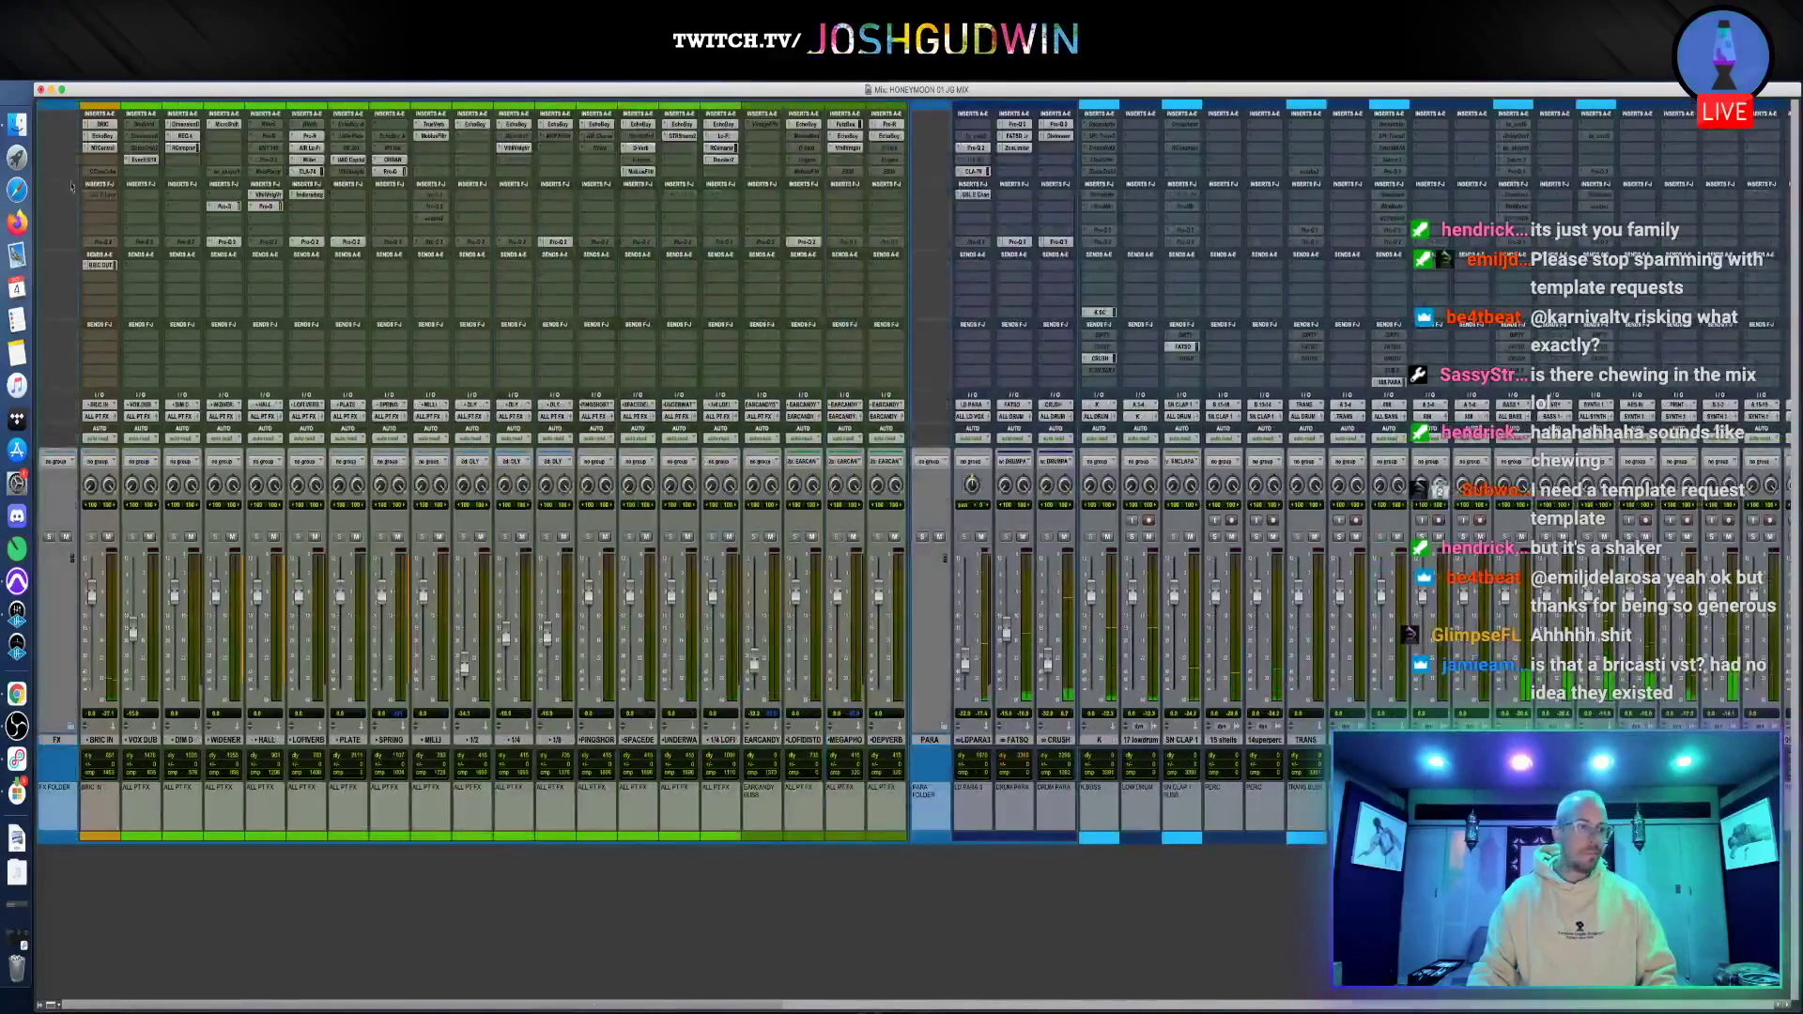
pyautogui.click(105, 211)
pyautogui.click(105, 211)
pyautogui.click(106, 212)
pyautogui.write('DEVIL')
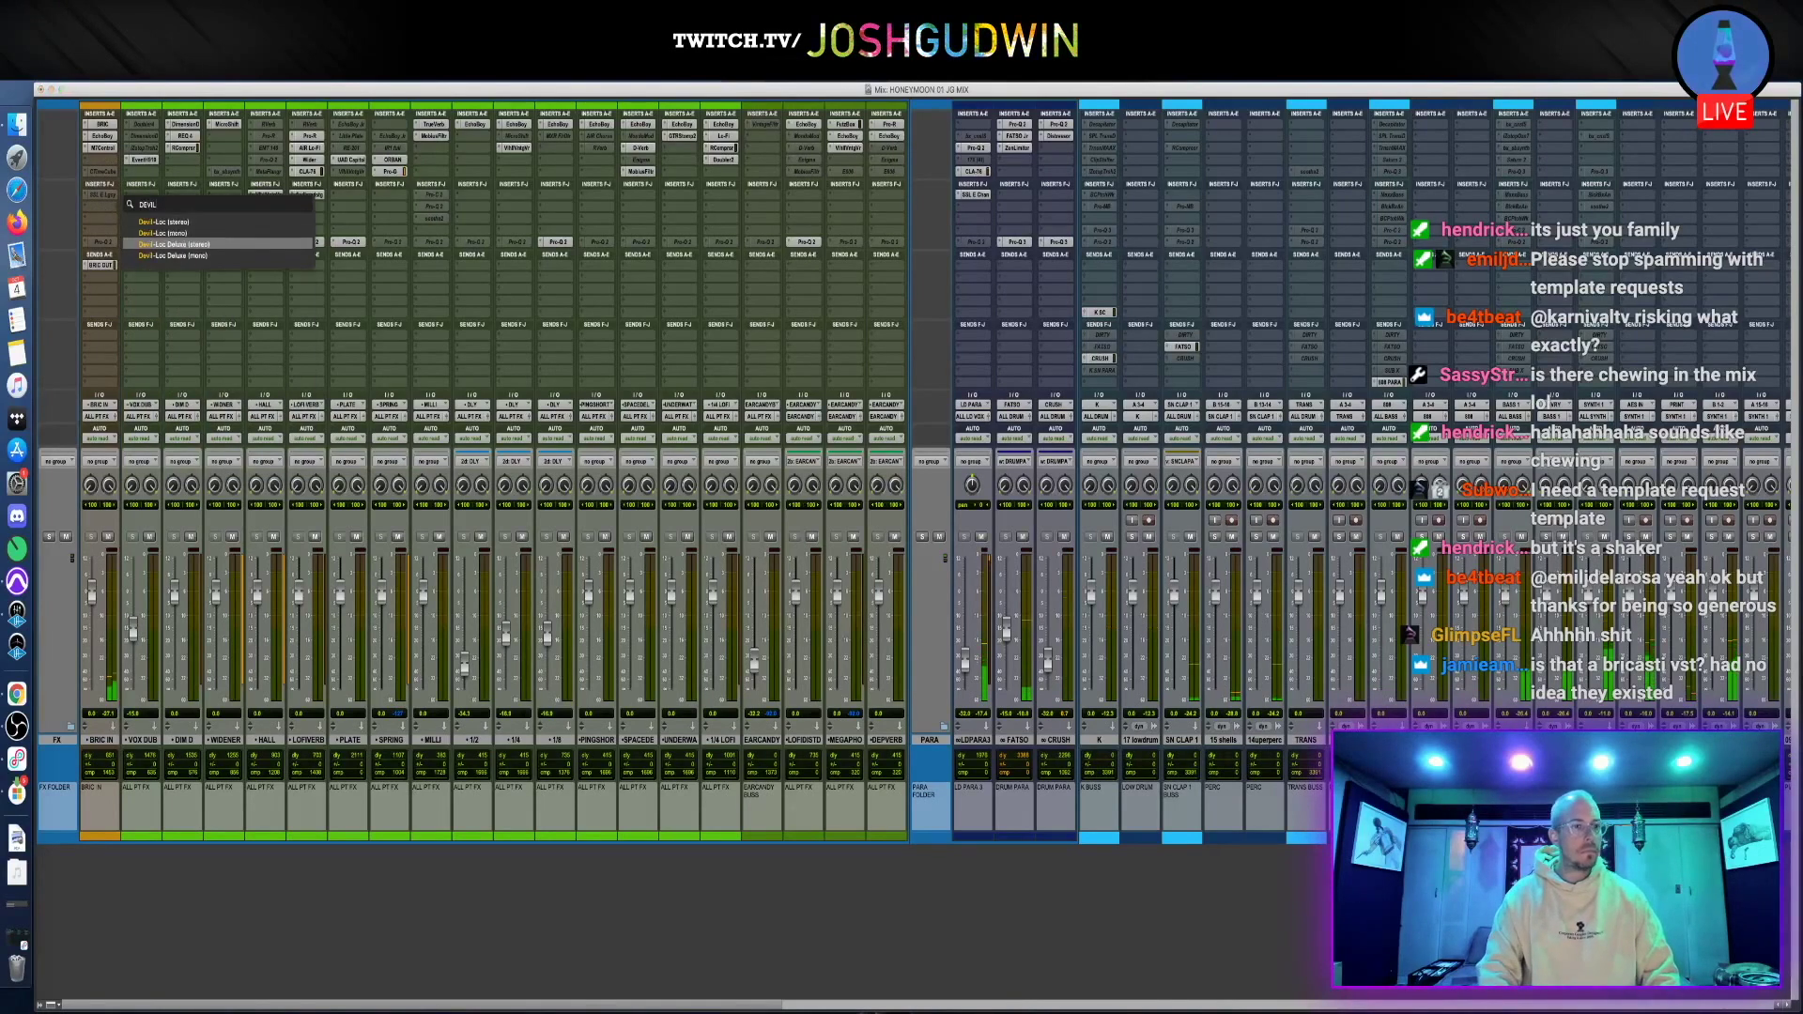
pyautogui.press('Return')
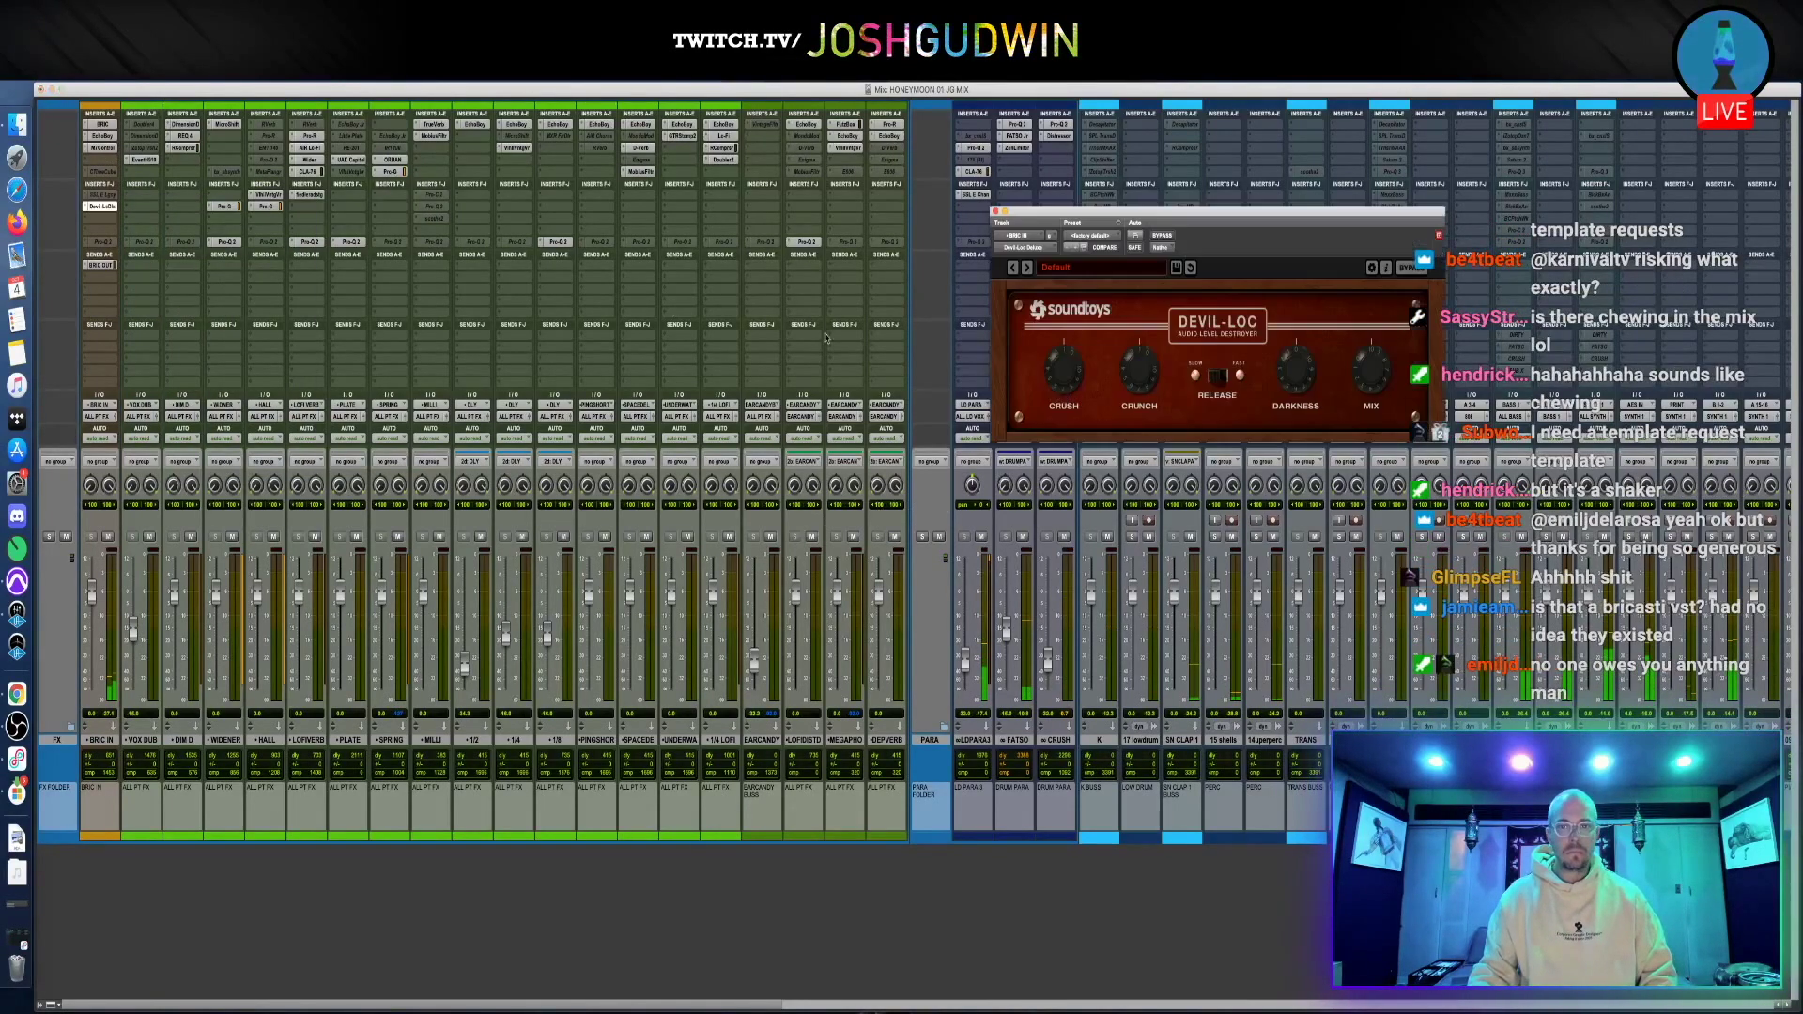
# Load the first user preset listed for Devil-Loc Deluxe on the BRIC IN track
pyautogui.click(1092, 235)
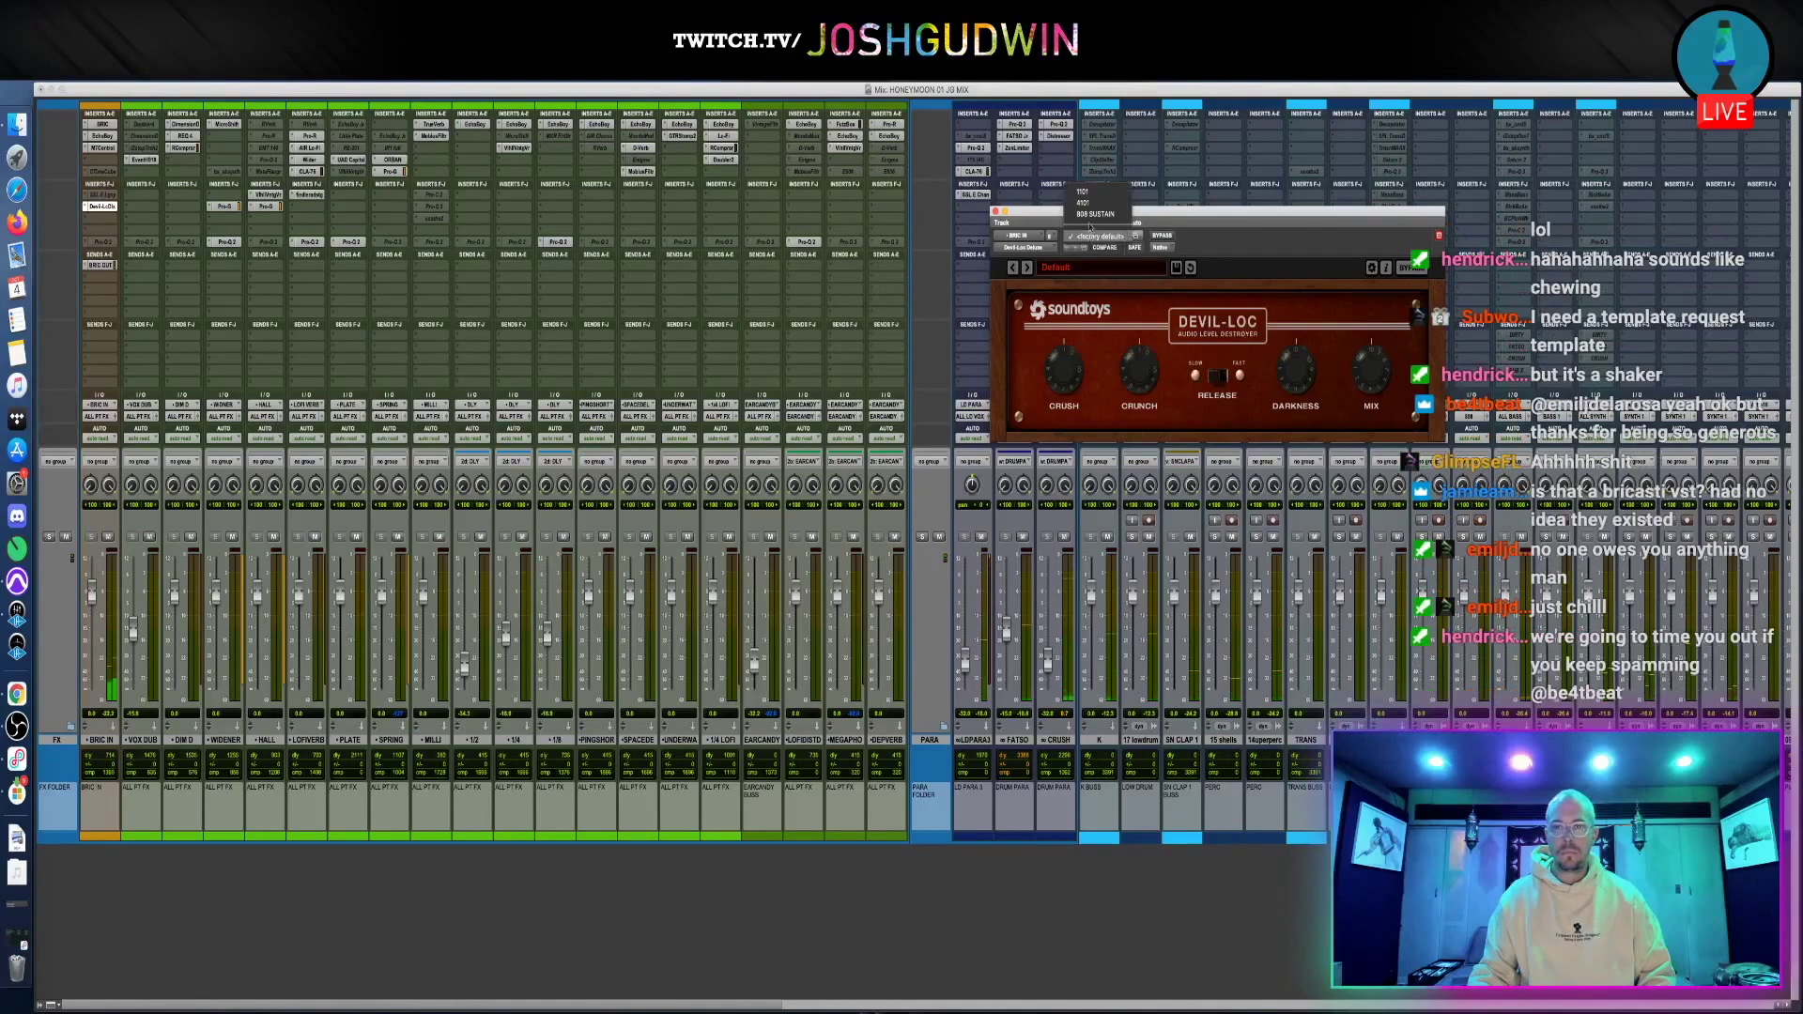
pyautogui.click(1090, 192)
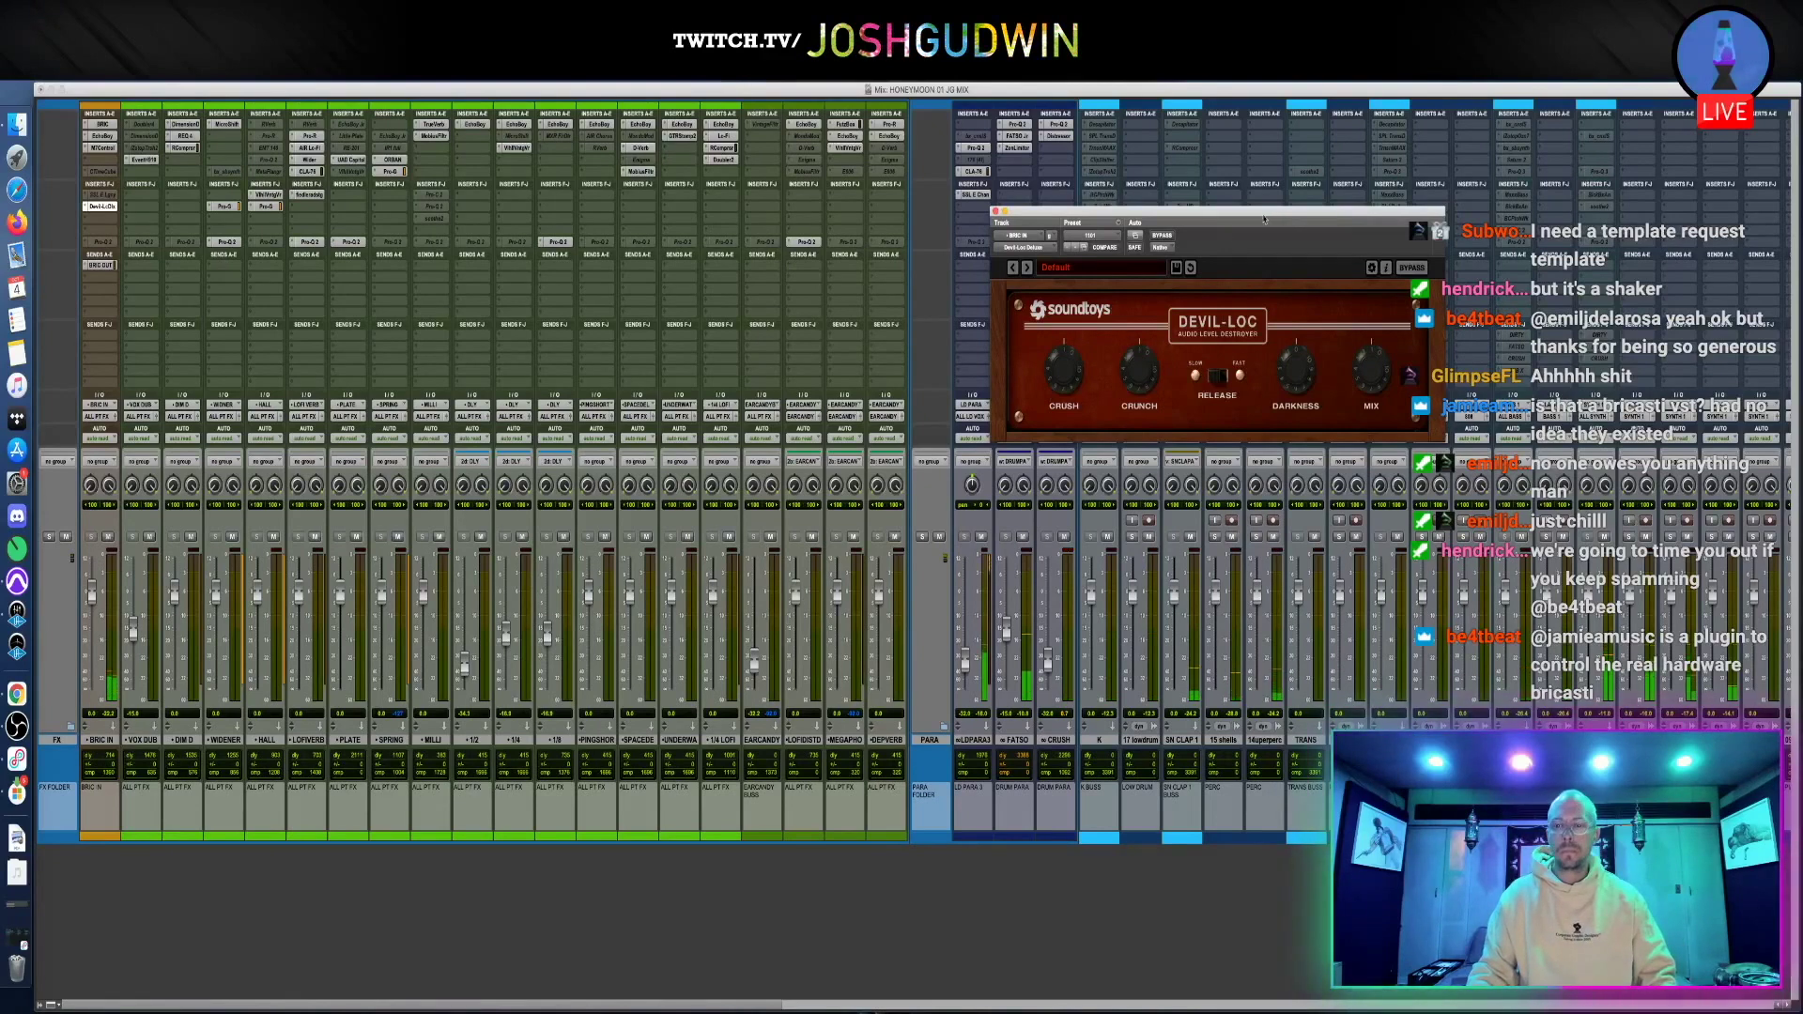
pyautogui.click(100, 205)
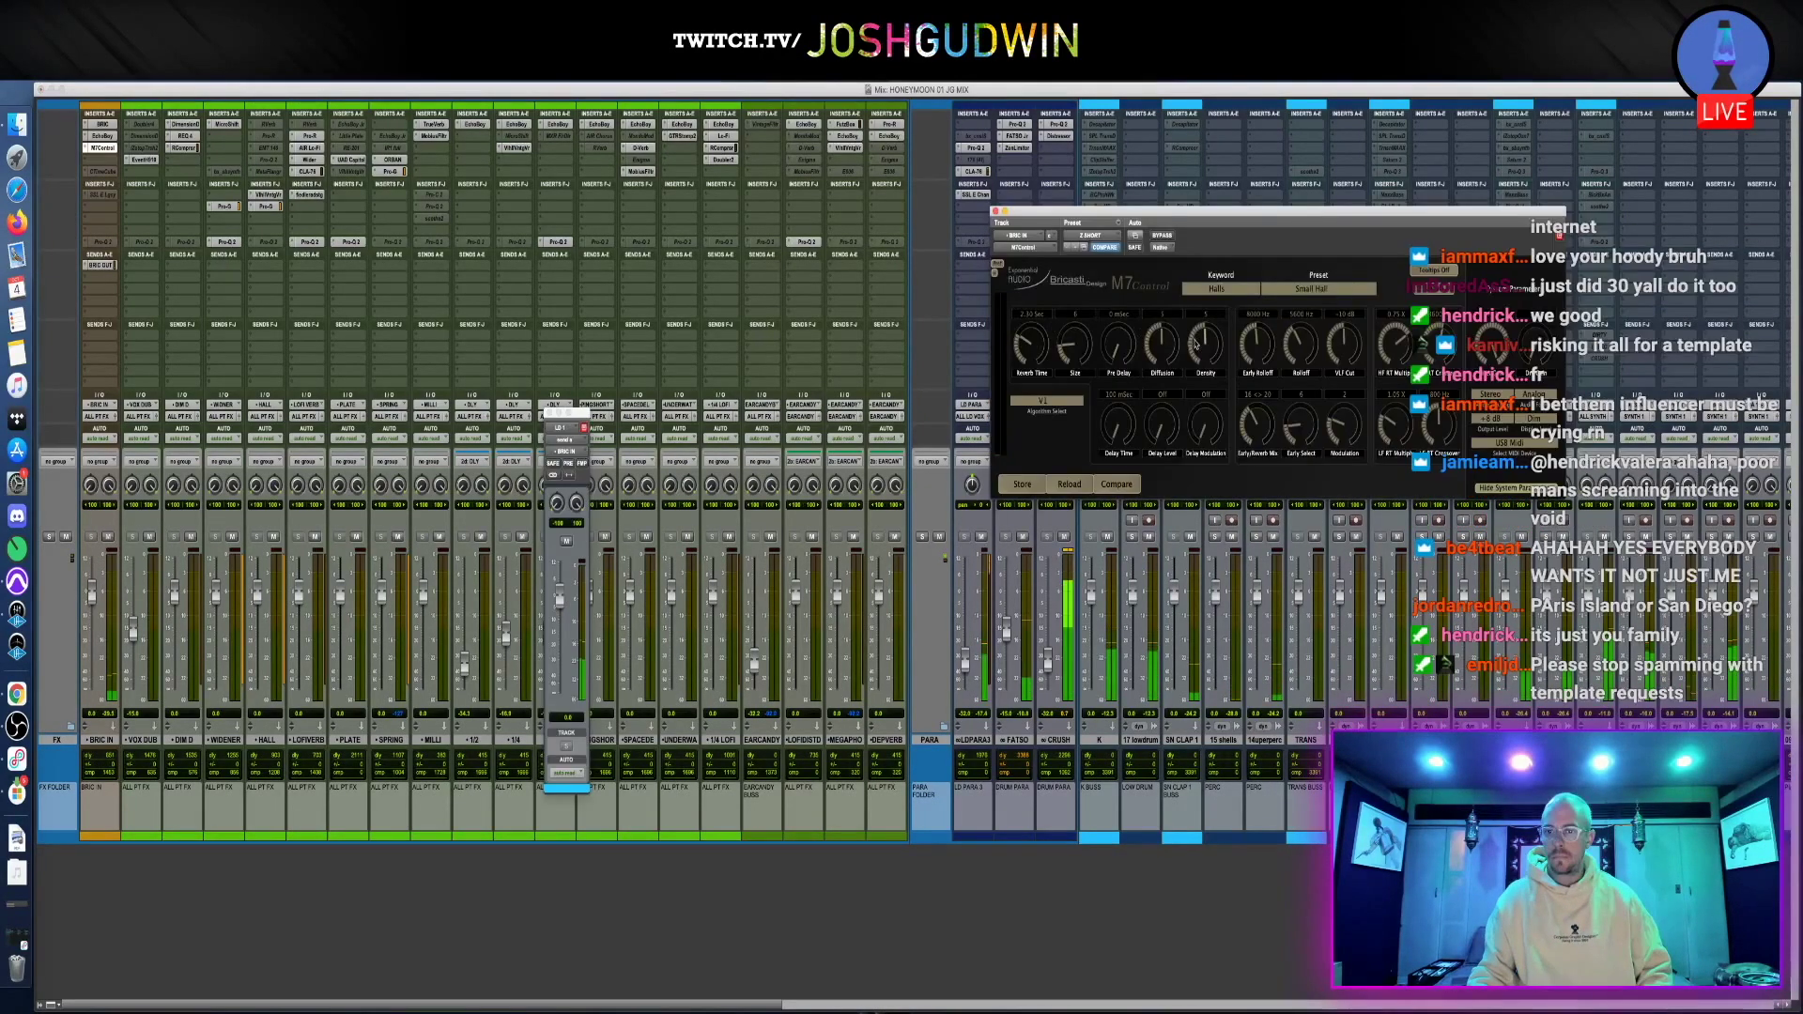
# Turn the M7 Control reverb's size up to Large and raise its reverb time in small increments
pyautogui.moveTo(1072, 358); pyautogui.dragTo(1134, 222)
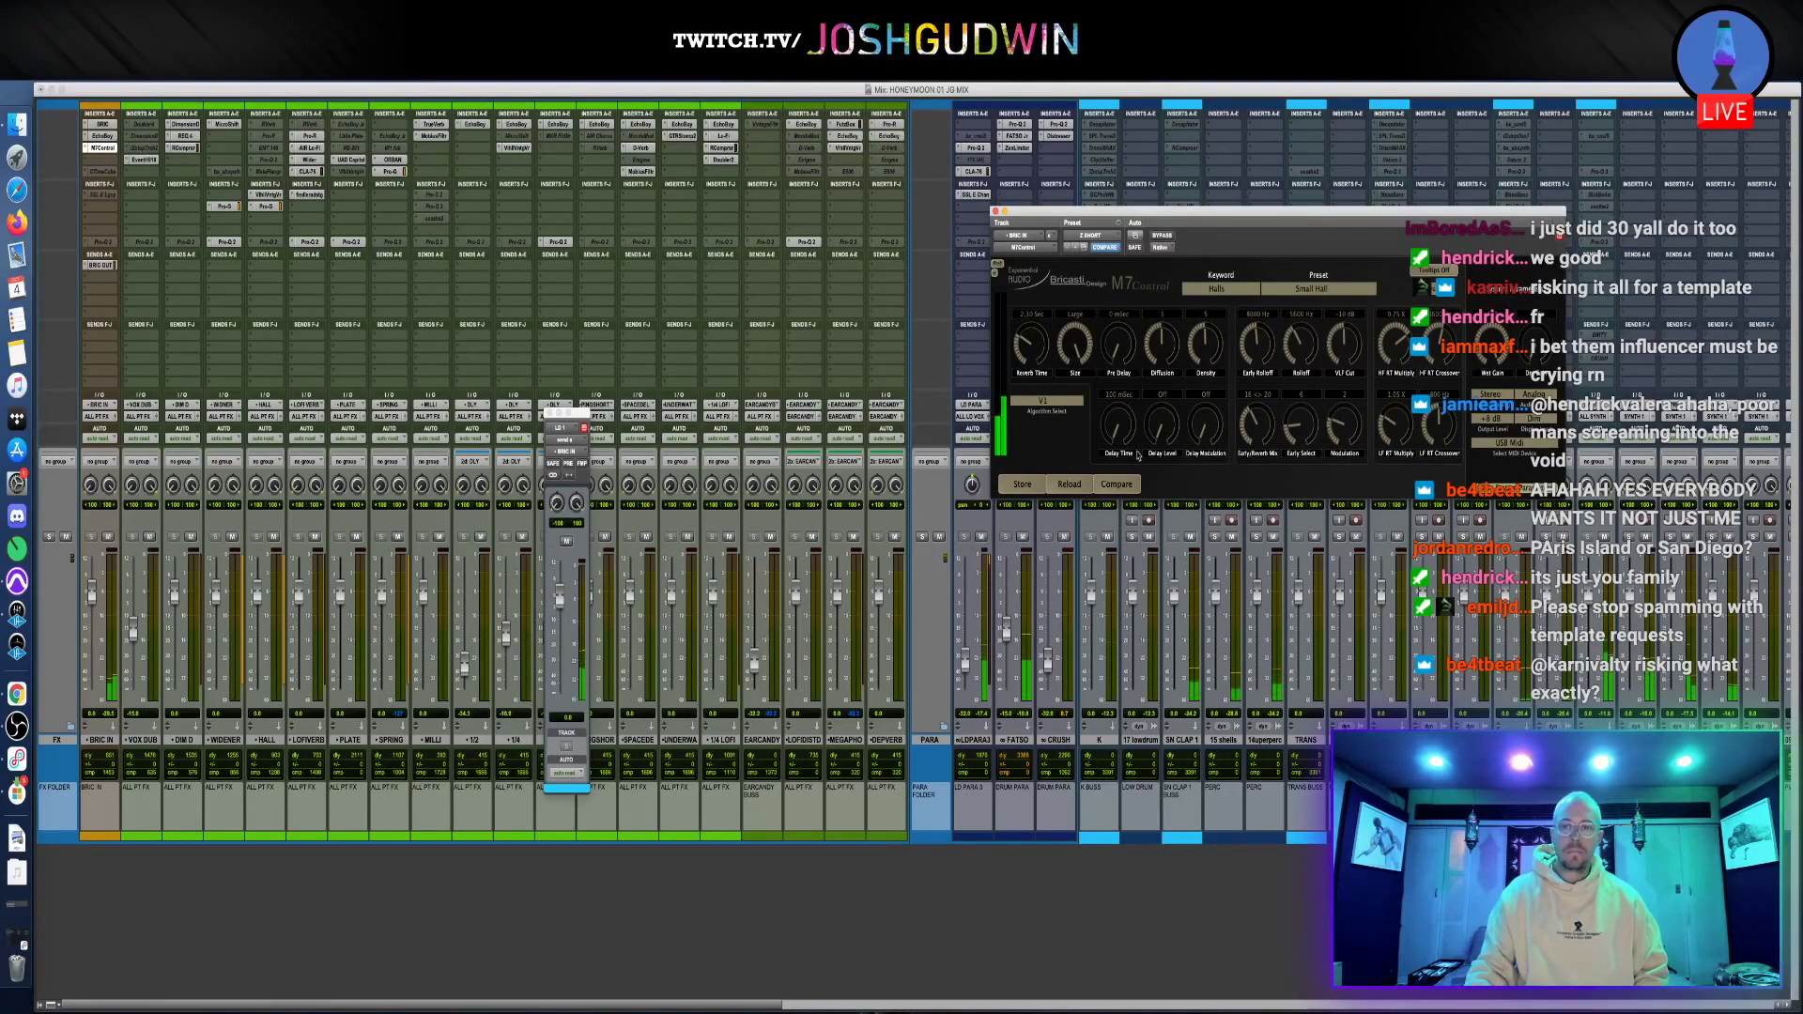
pyautogui.moveTo(1022, 353); pyautogui.dragTo(1024, 346)
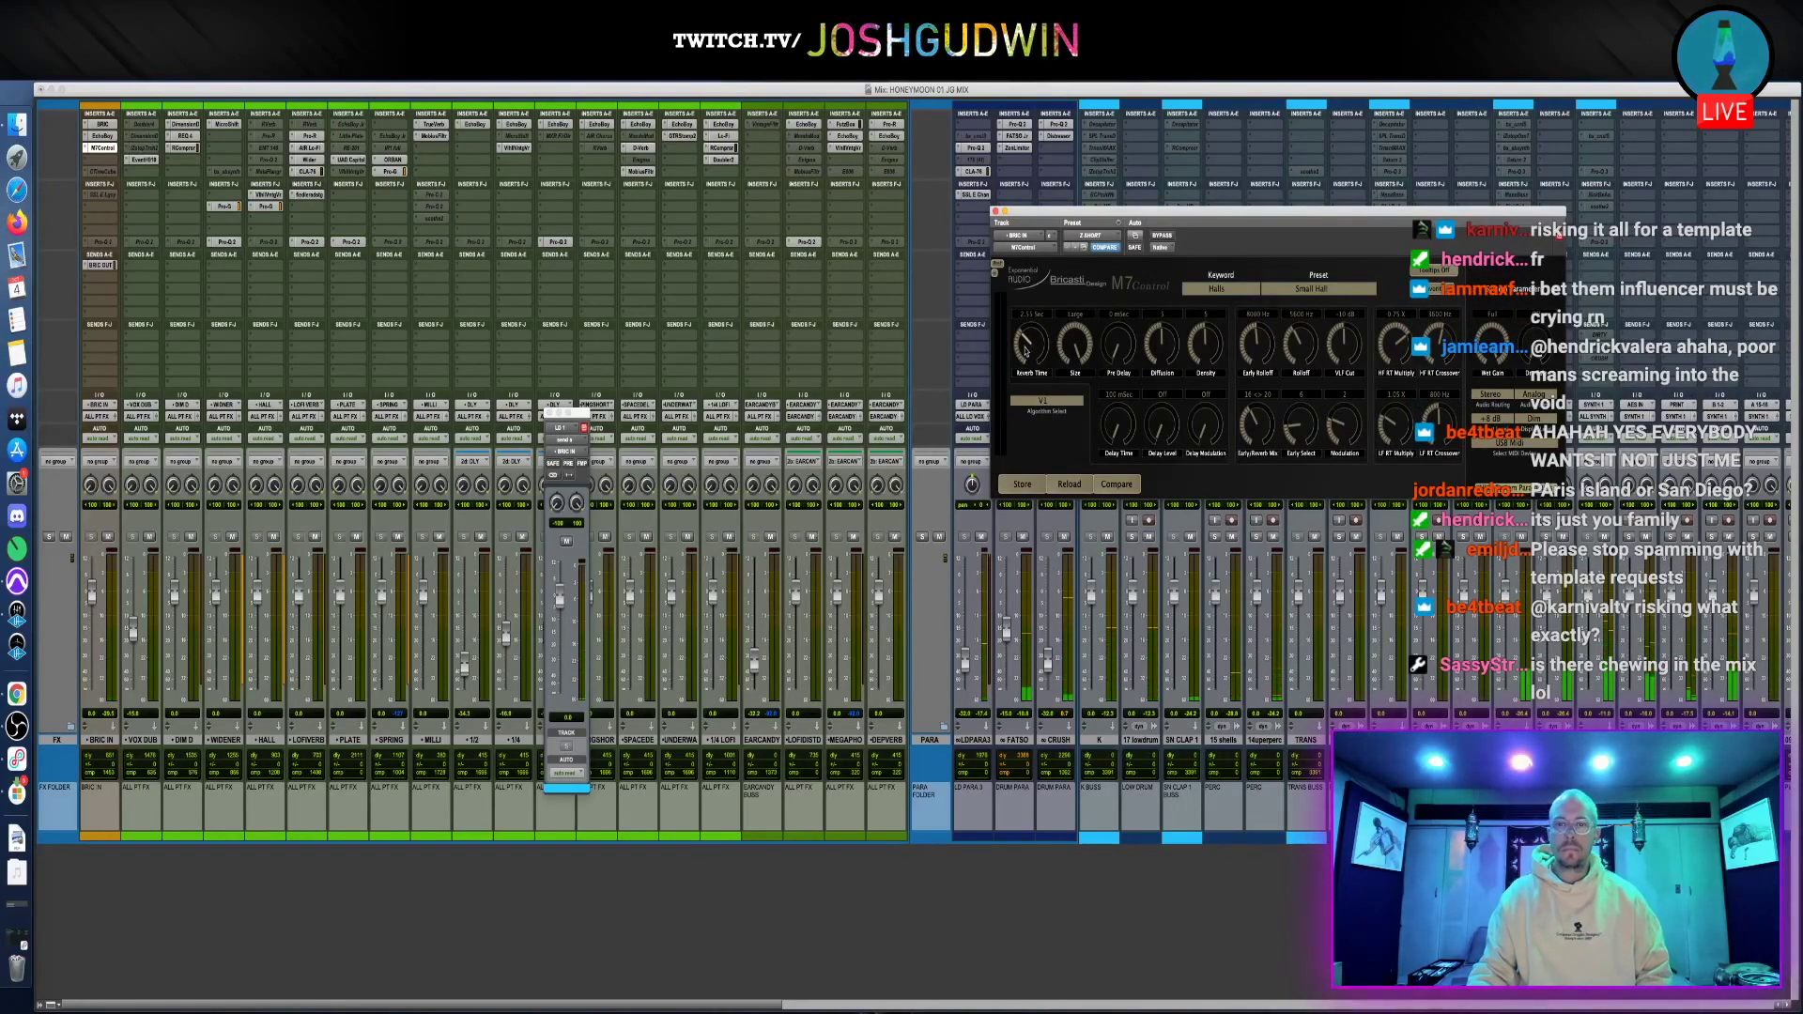
pyautogui.moveTo(1029, 347); pyautogui.dragTo(1030, 343)
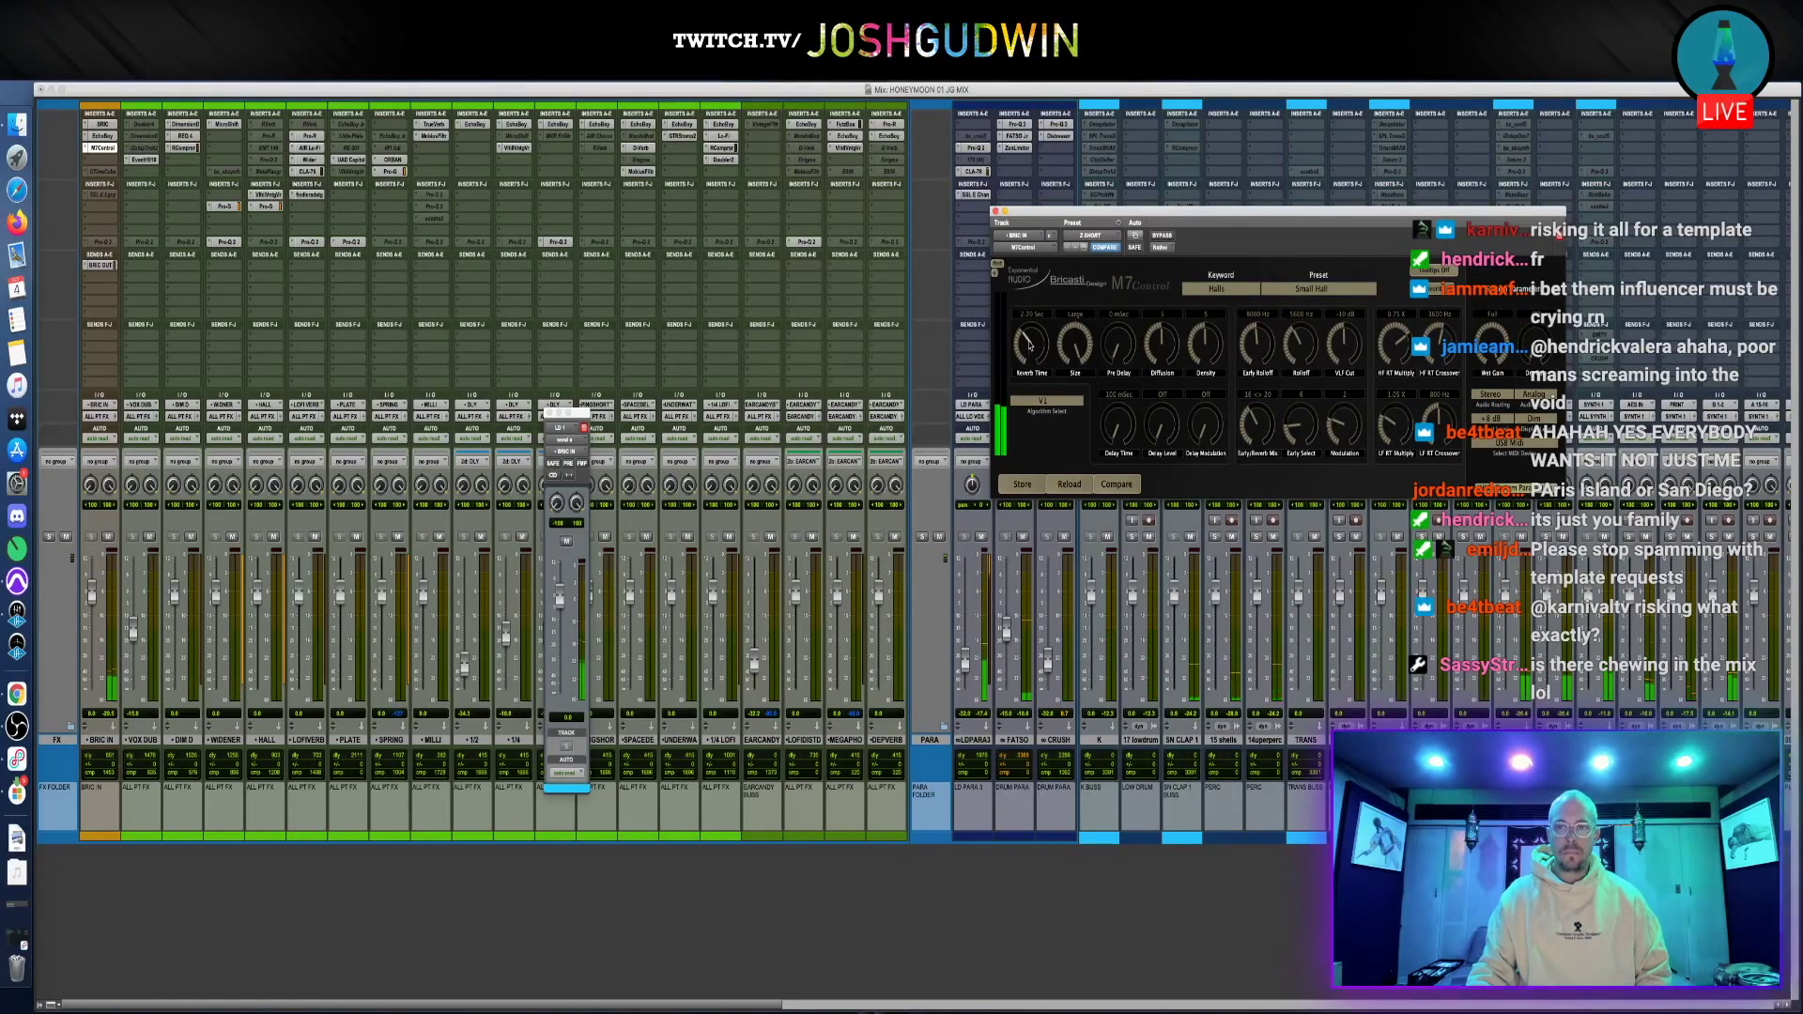
# Return to the BRIC IN track's EchoBoy and step through its echo styles during playback
pyautogui.click(106, 136)
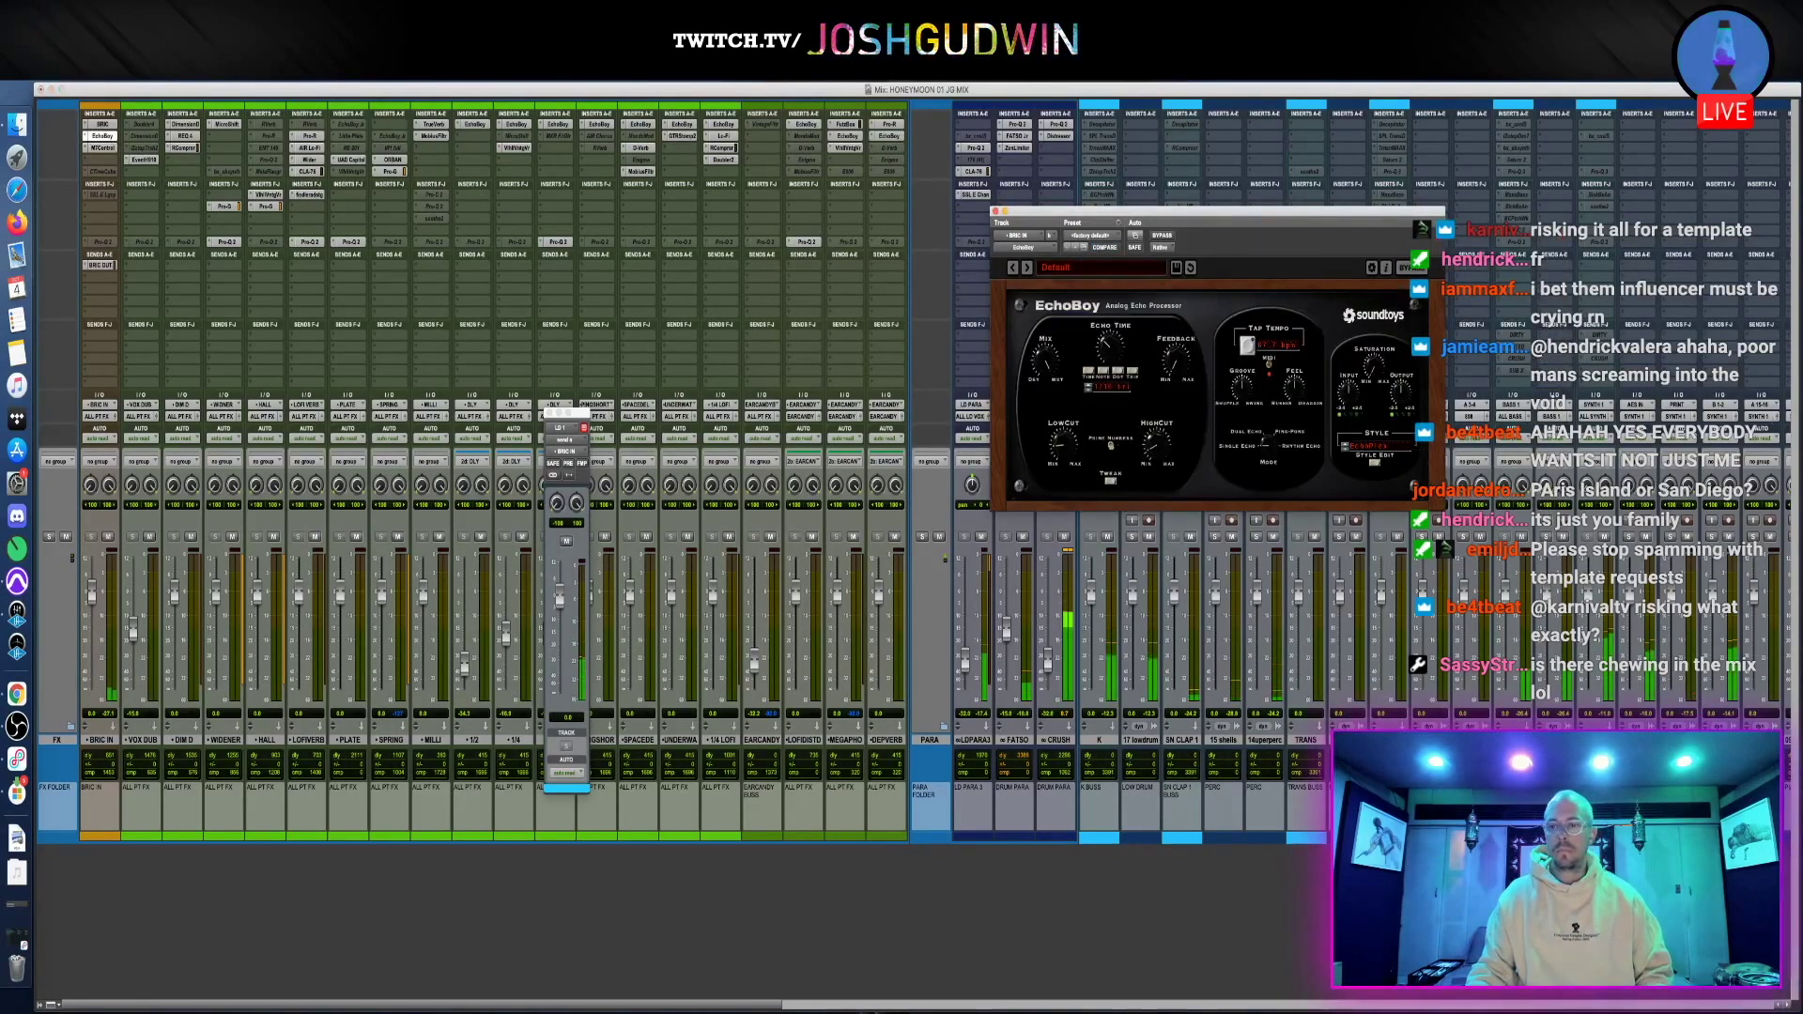
pyautogui.click(1345, 450)
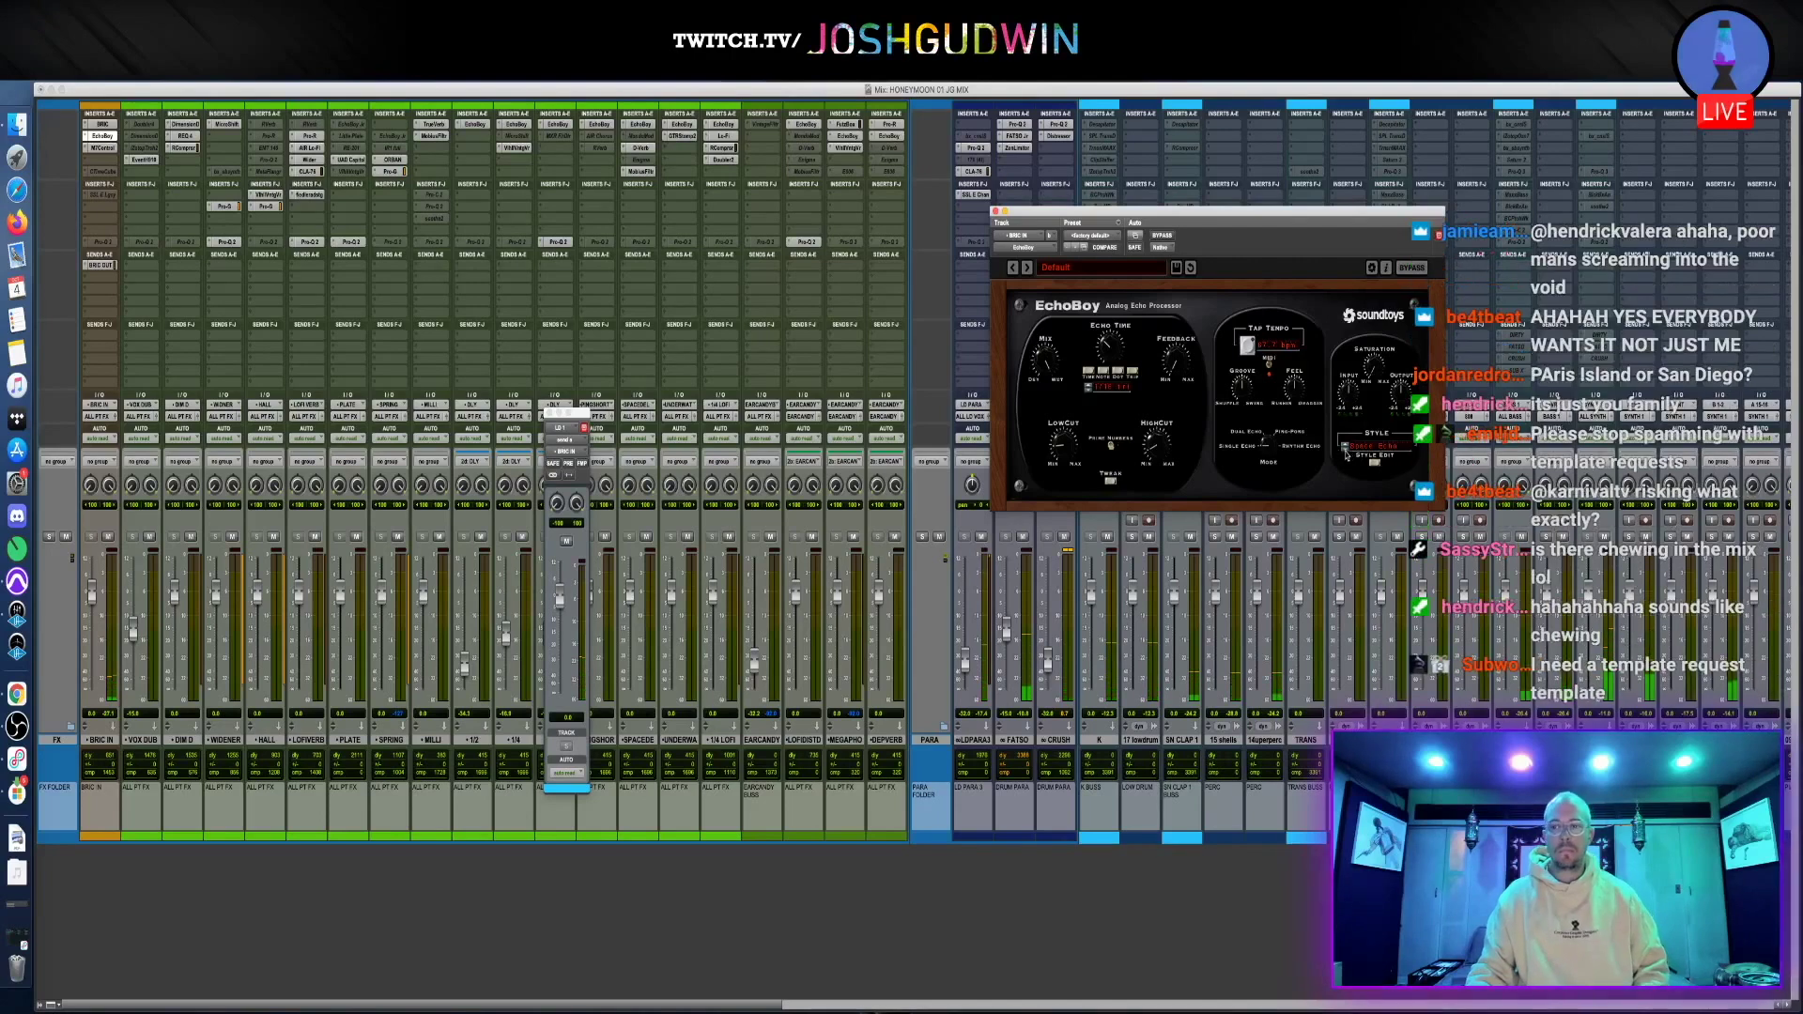
pyautogui.click(1346, 449)
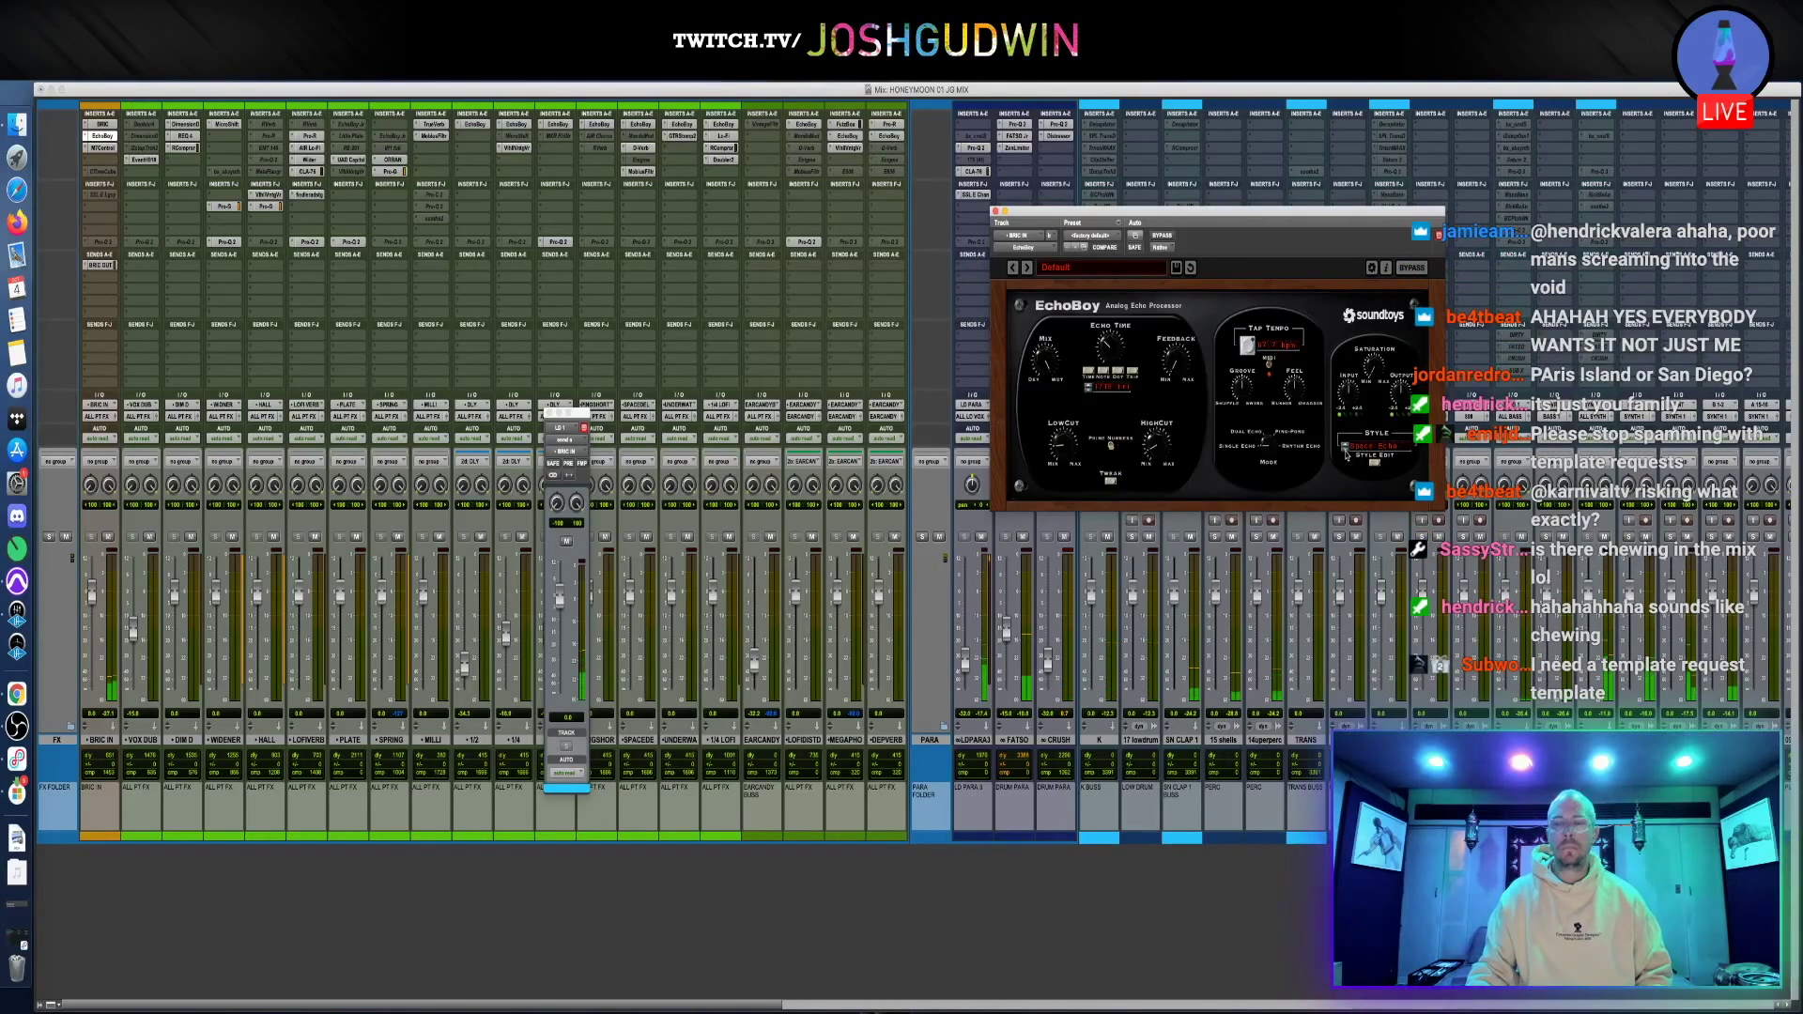
pyautogui.click(1346, 448)
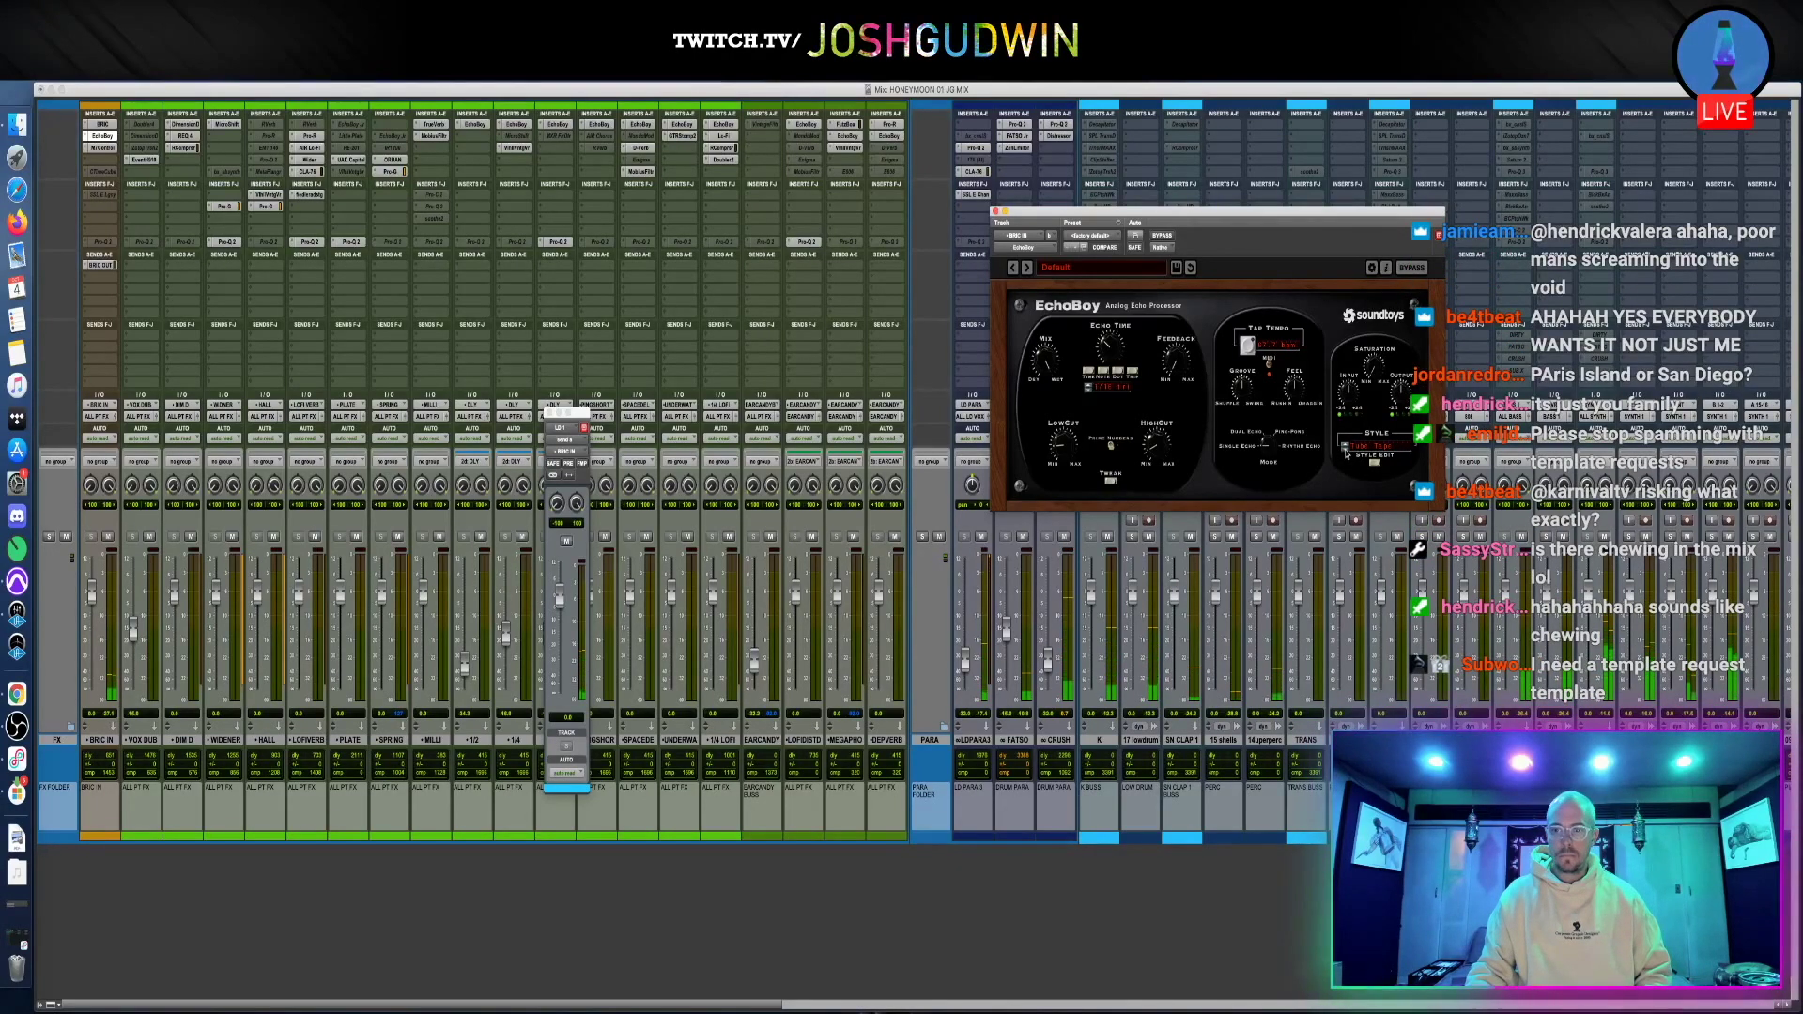
pyautogui.click(1345, 449)
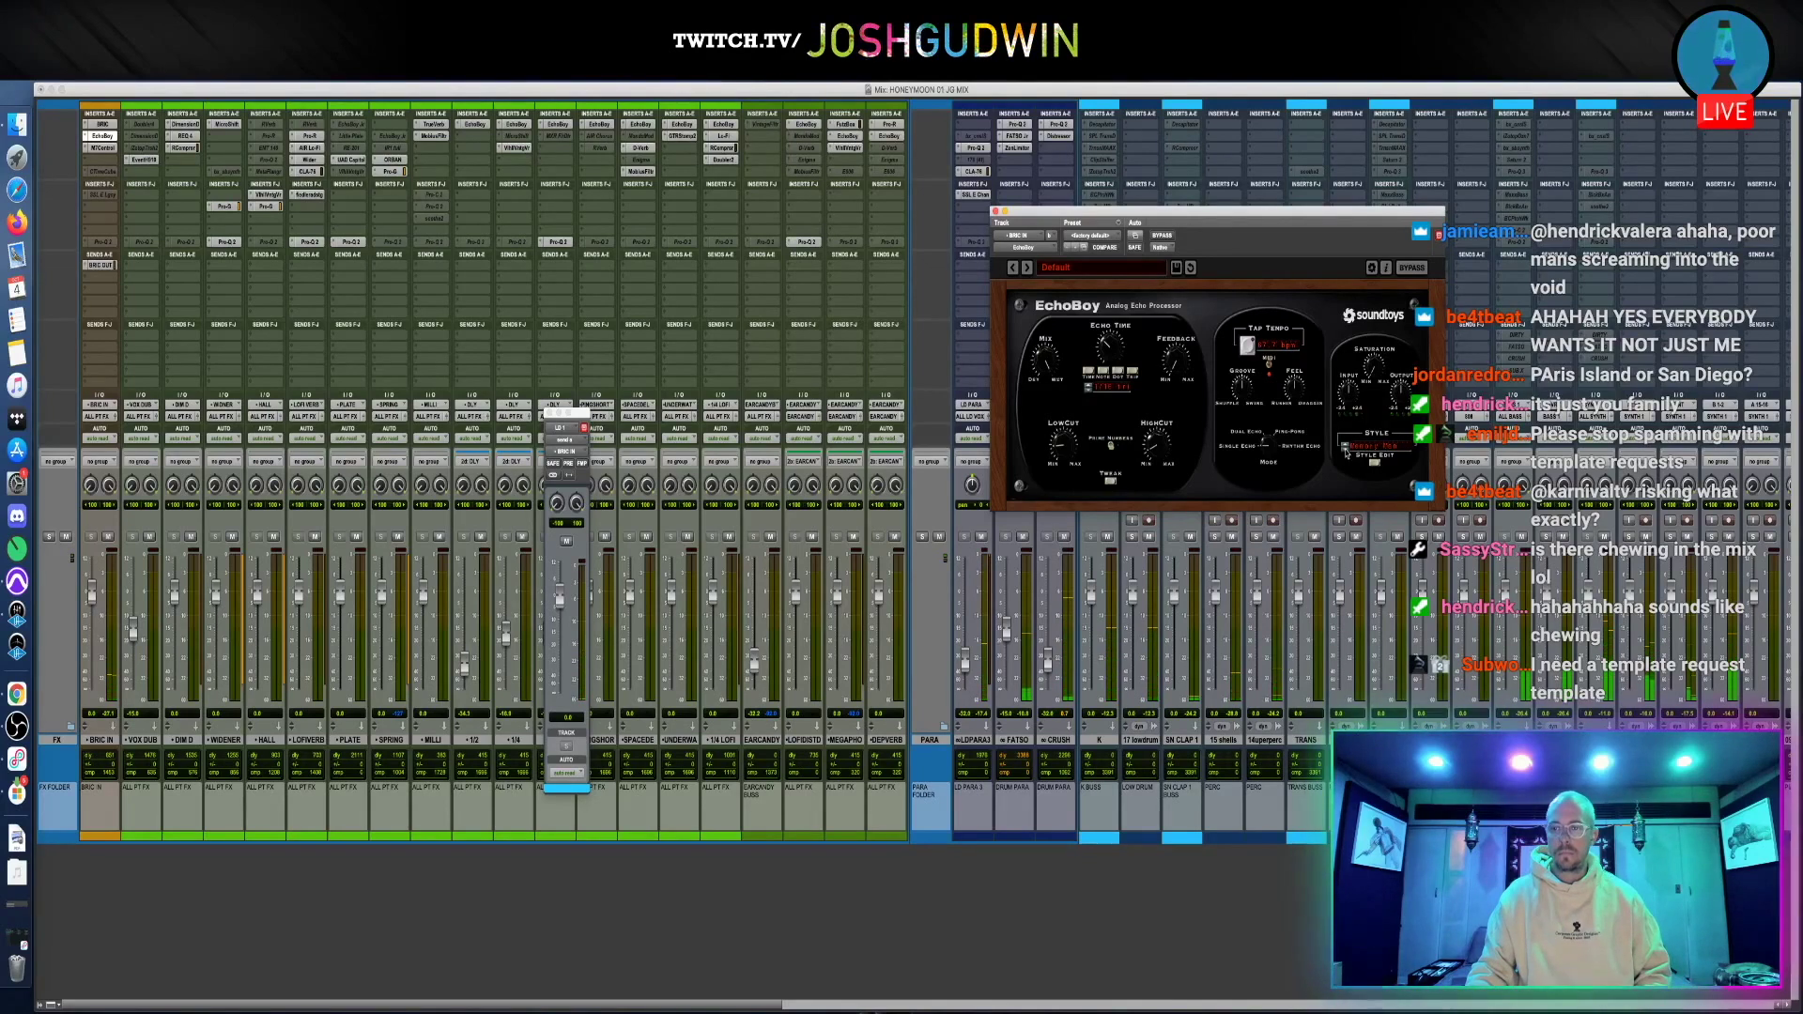
pyautogui.click(1345, 451)
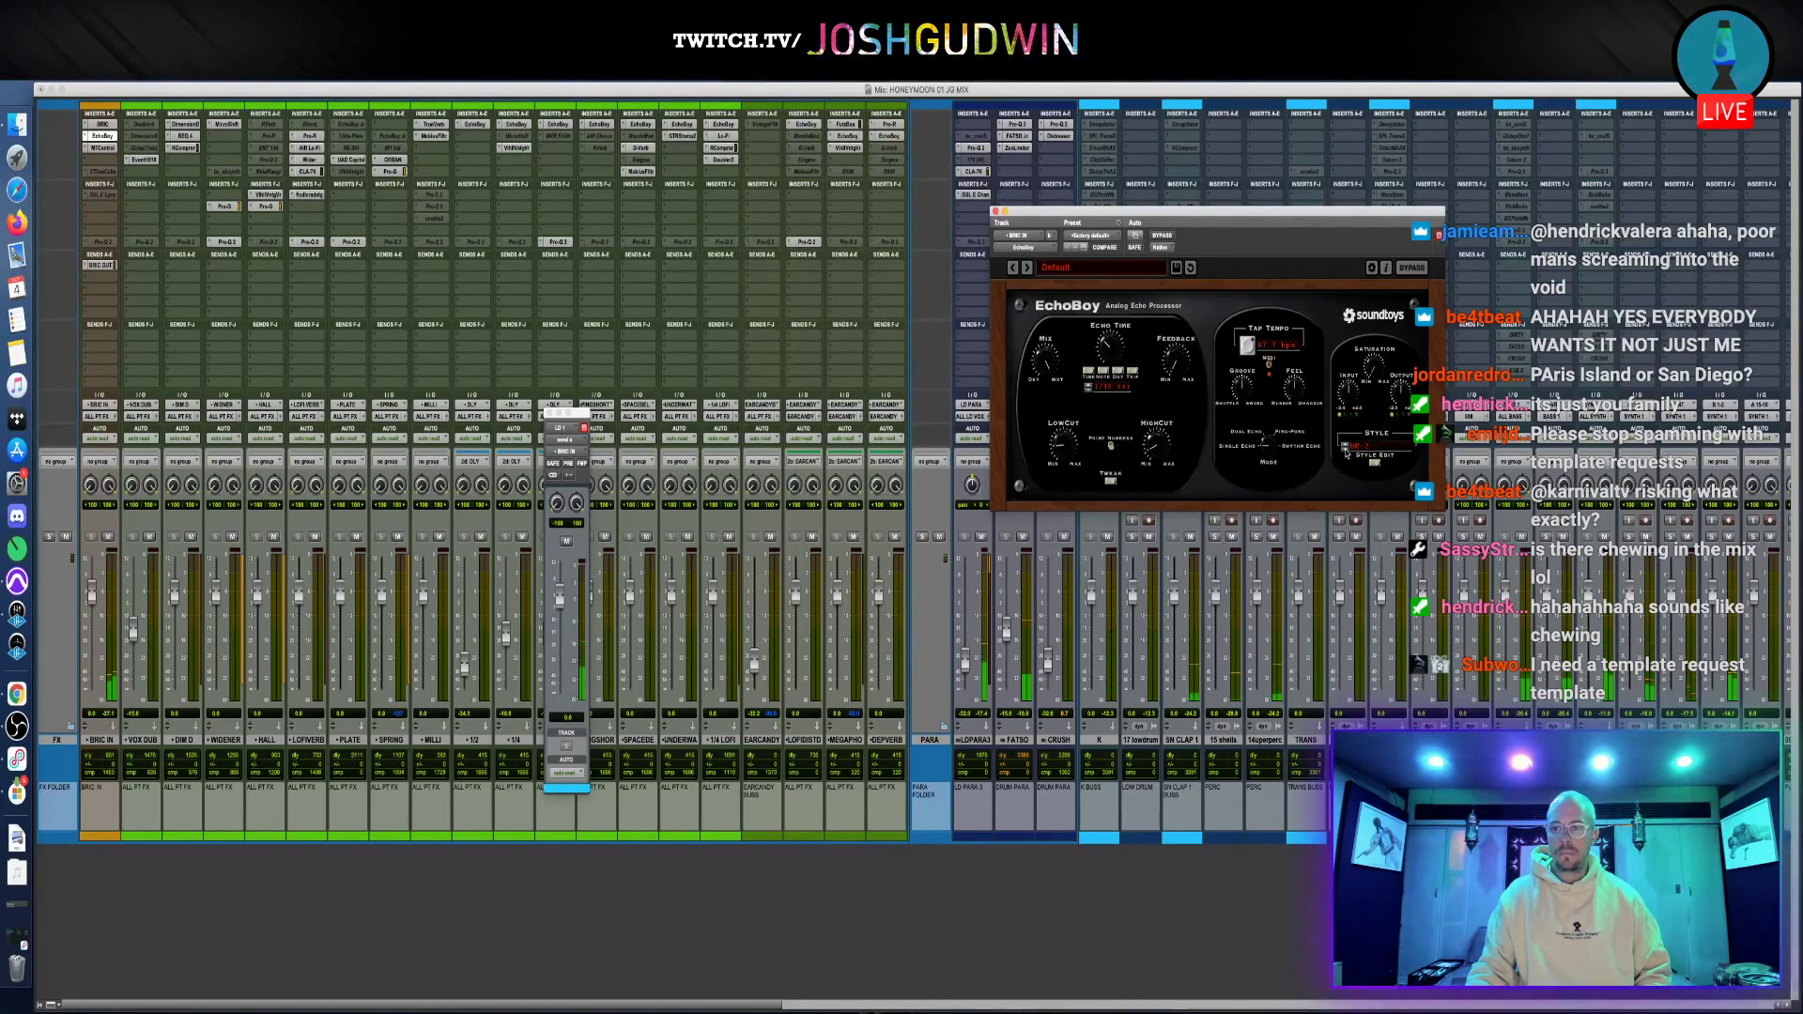